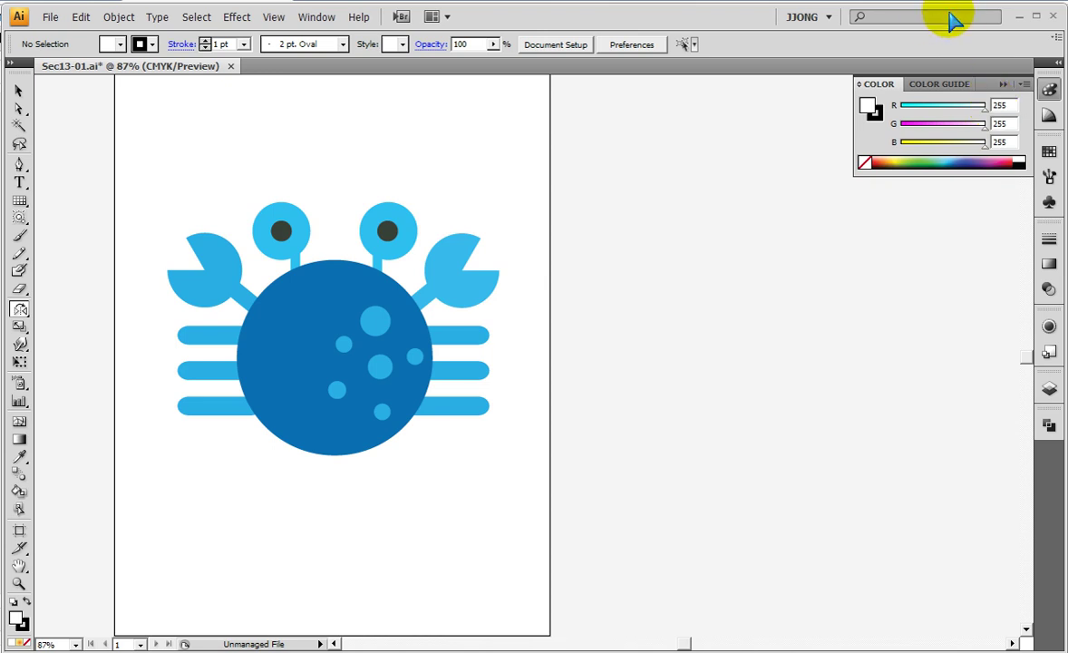
- Close the Color panel, switch to the JJong workspace and collapse the toolbox to one column
click(1046, 232)
drag(986, 219, 986, 219)
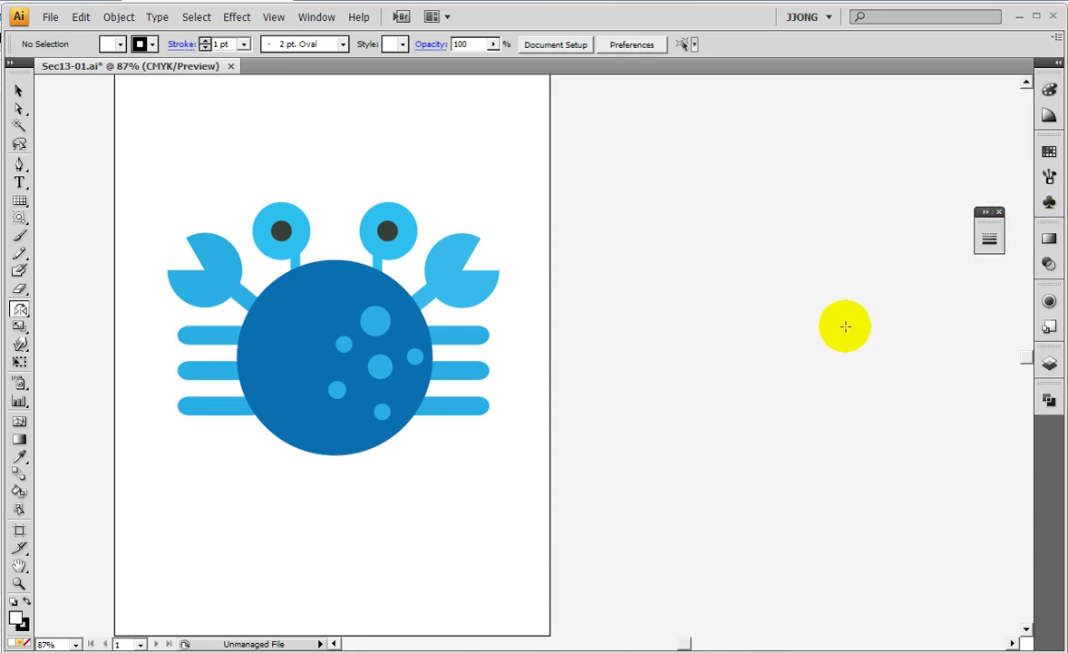
click(809, 17)
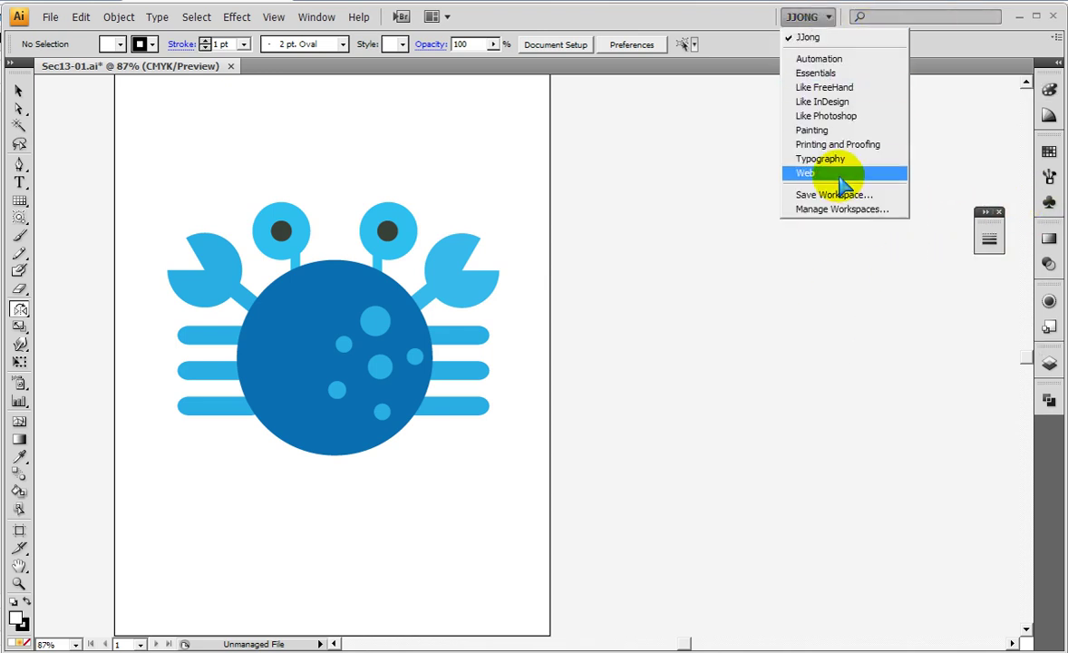
click(820, 38)
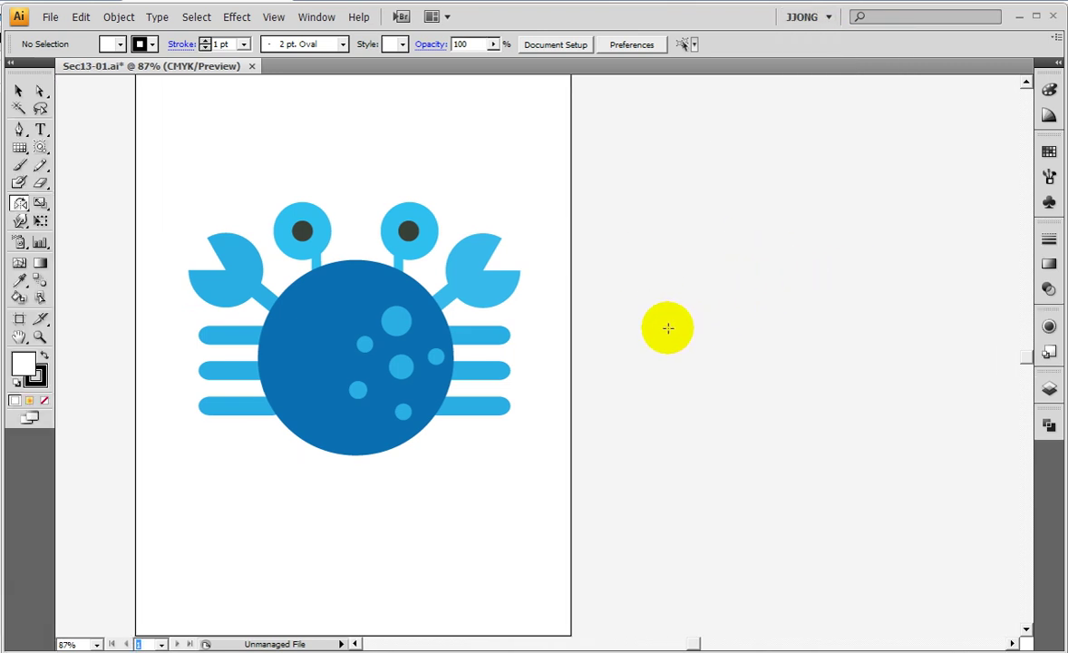
click(12, 61)
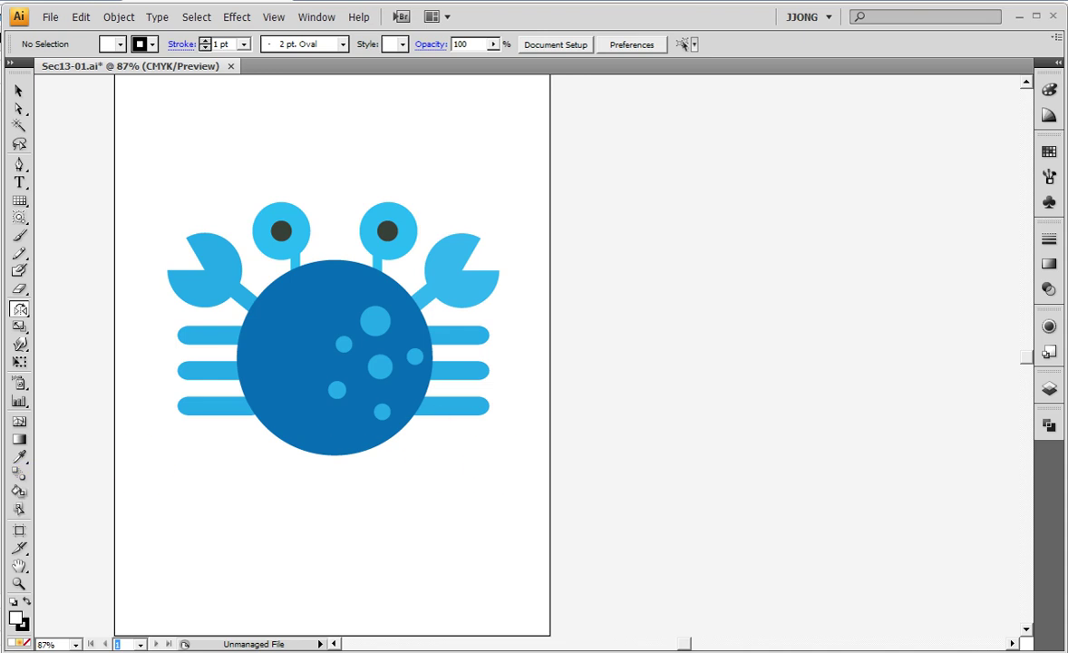
- Pan the crab artwork left and up with the Hand tool
click(19, 566)
mouse_move(300, 473)
mouse_down()
mouse_move(259, 463)
mouse_move(256, 451)
mouse_up()
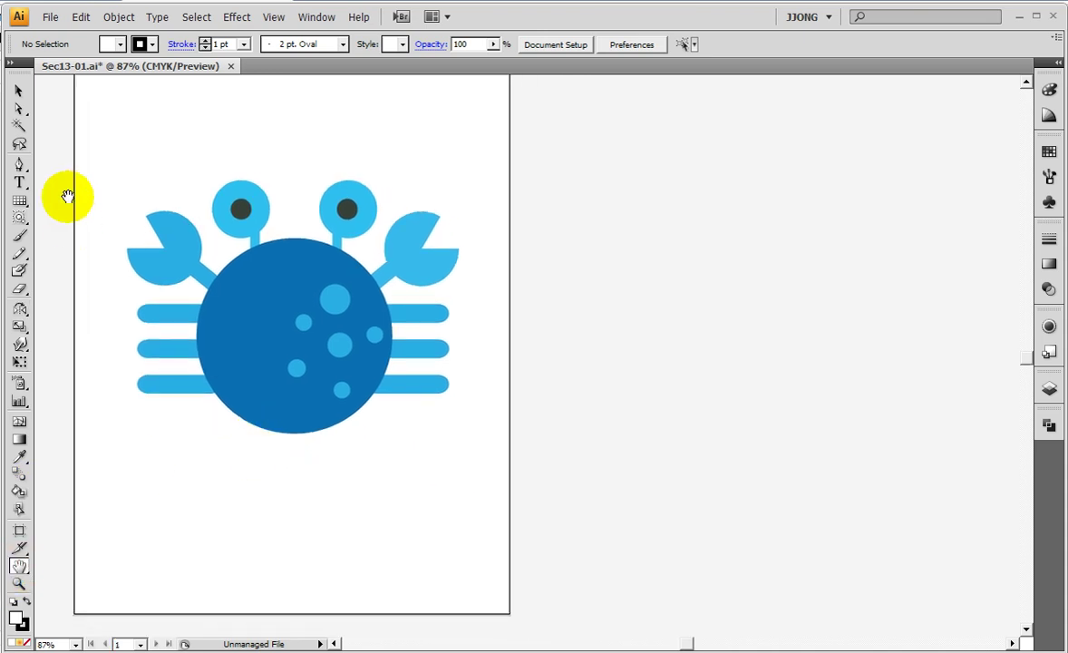
click(19, 219)
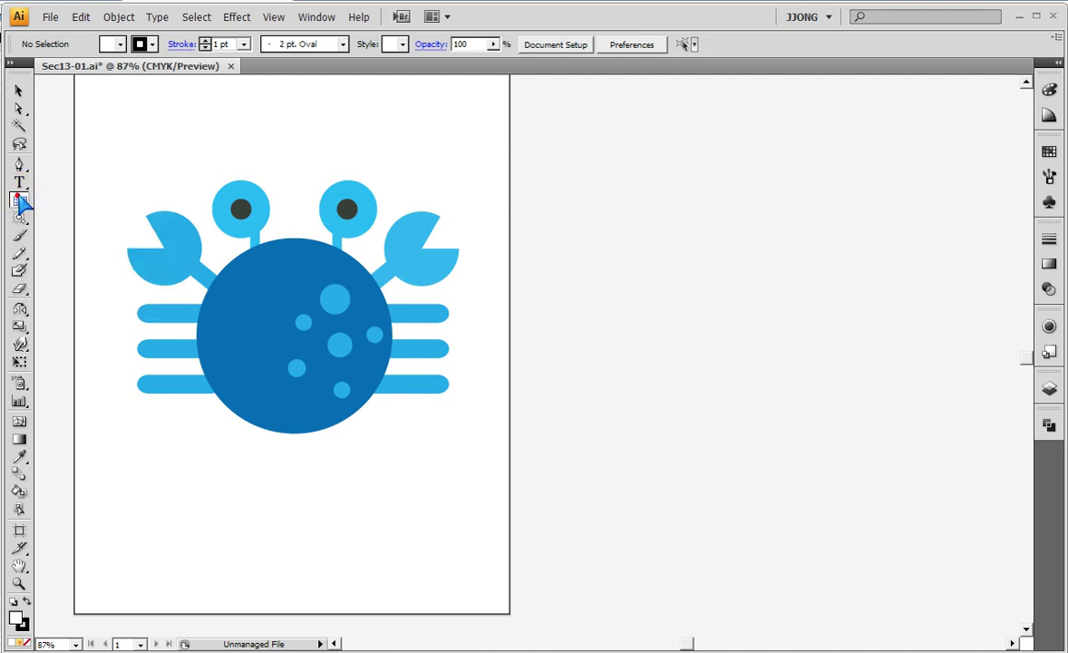
- Pick the Ellipse Tool and try a few ellipse drags on the empty canvas beside the crab
mouse_move(19, 200)
mouse_down()
mouse_move(52, 205)
mouse_move(76, 290)
mouse_move(74, 260)
mouse_up()
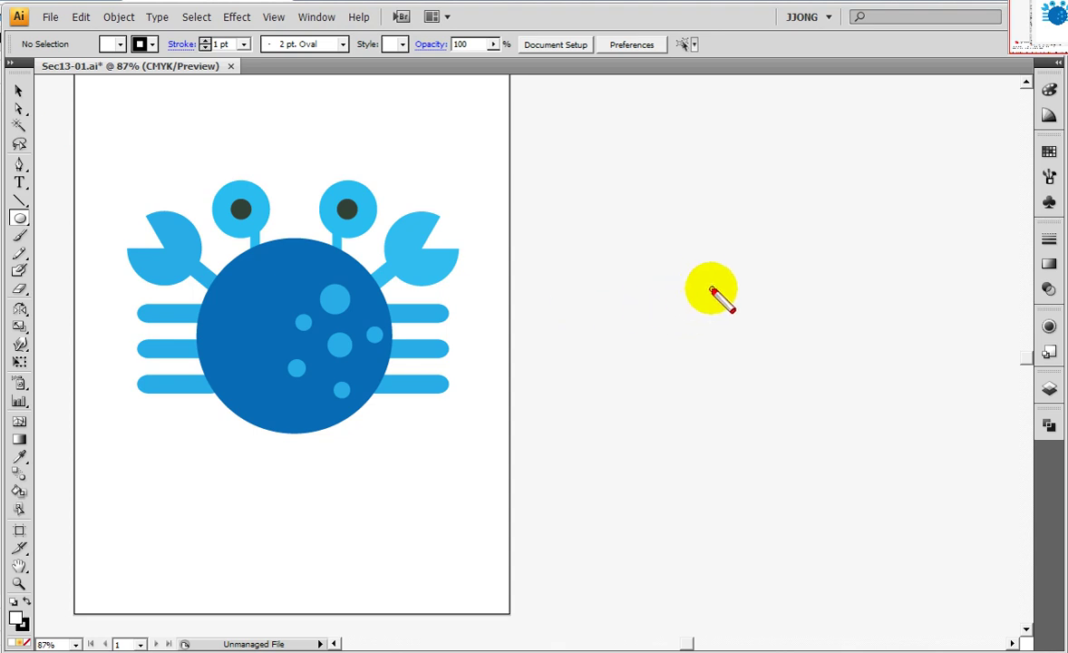
drag(680, 249, 832, 399)
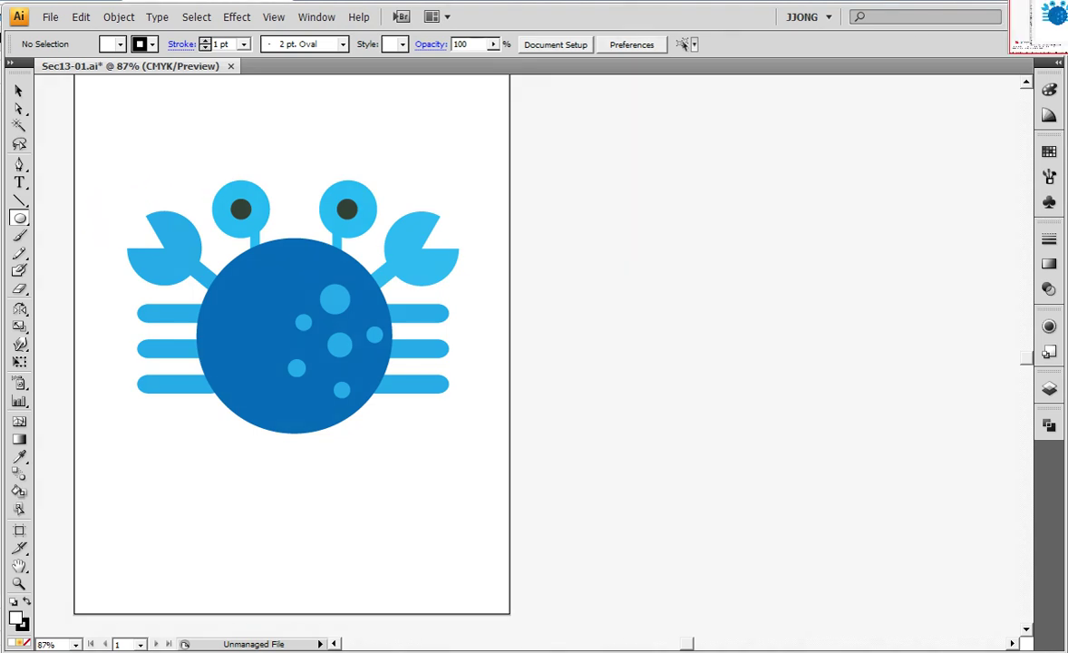
drag(696, 243, 895, 433)
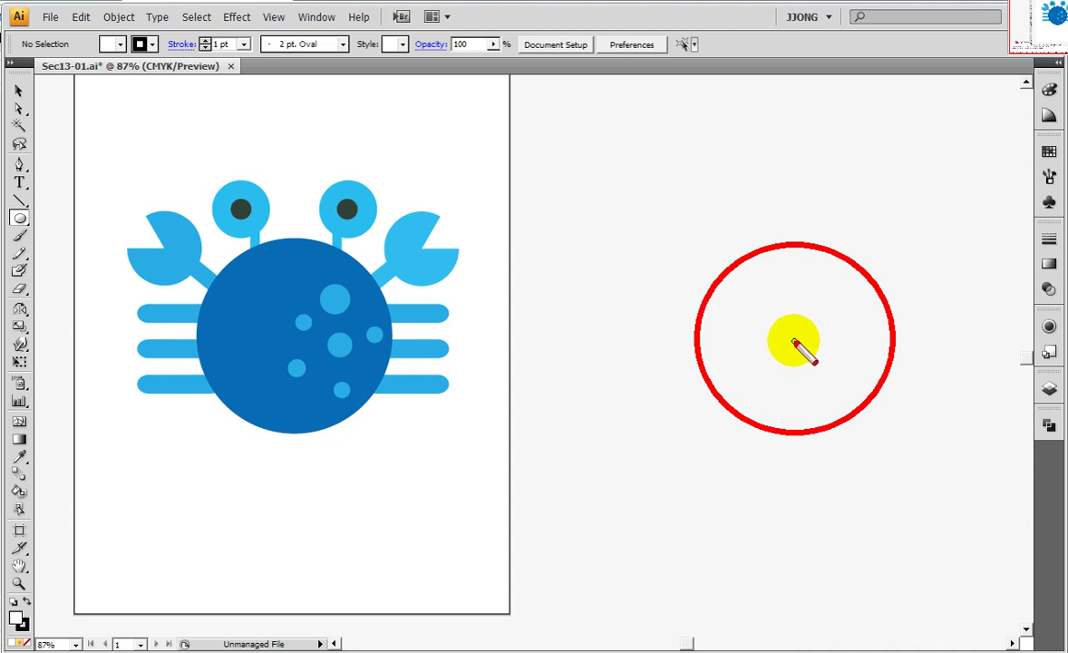
drag(796, 334, 872, 421)
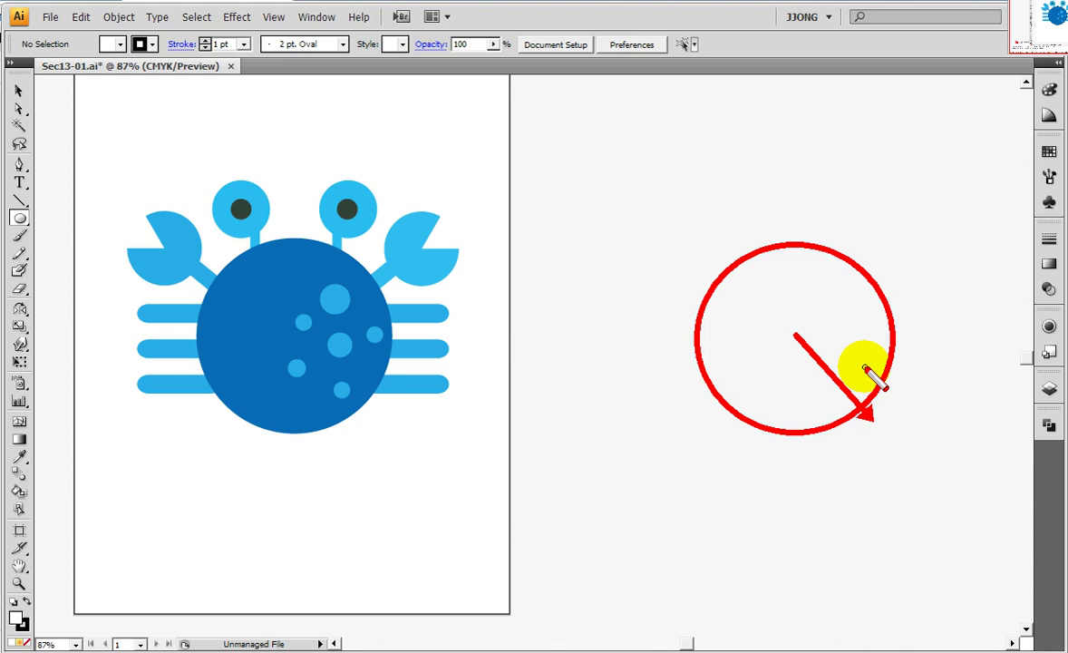
key(Escape)
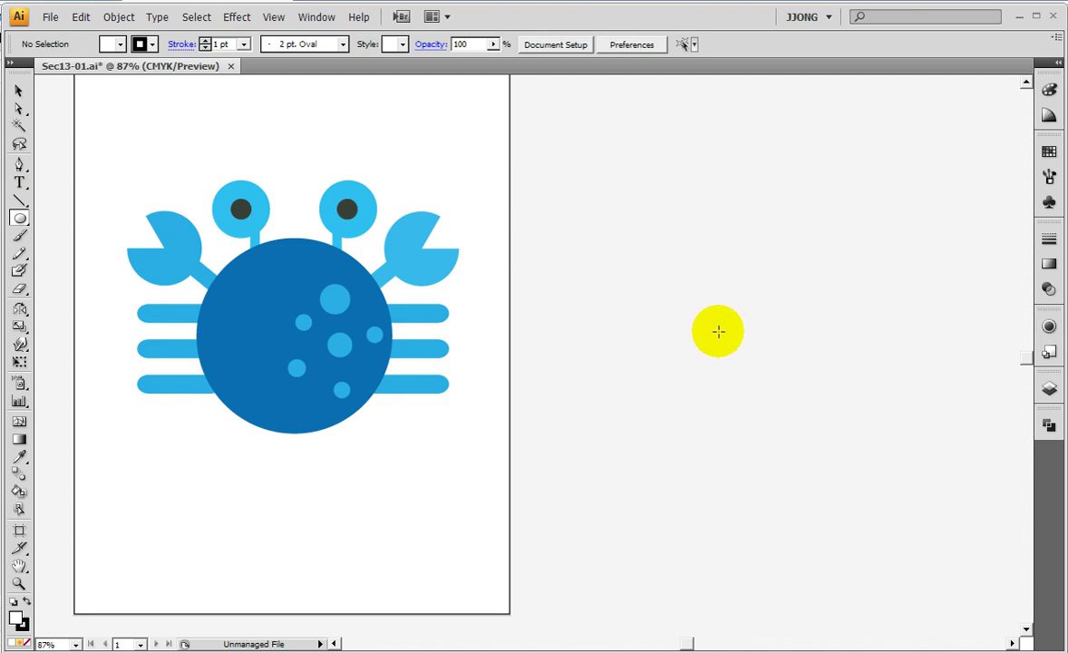
- Draw a circle about 252.875 px across to the right of the crab
drag(717, 324, 785, 409)
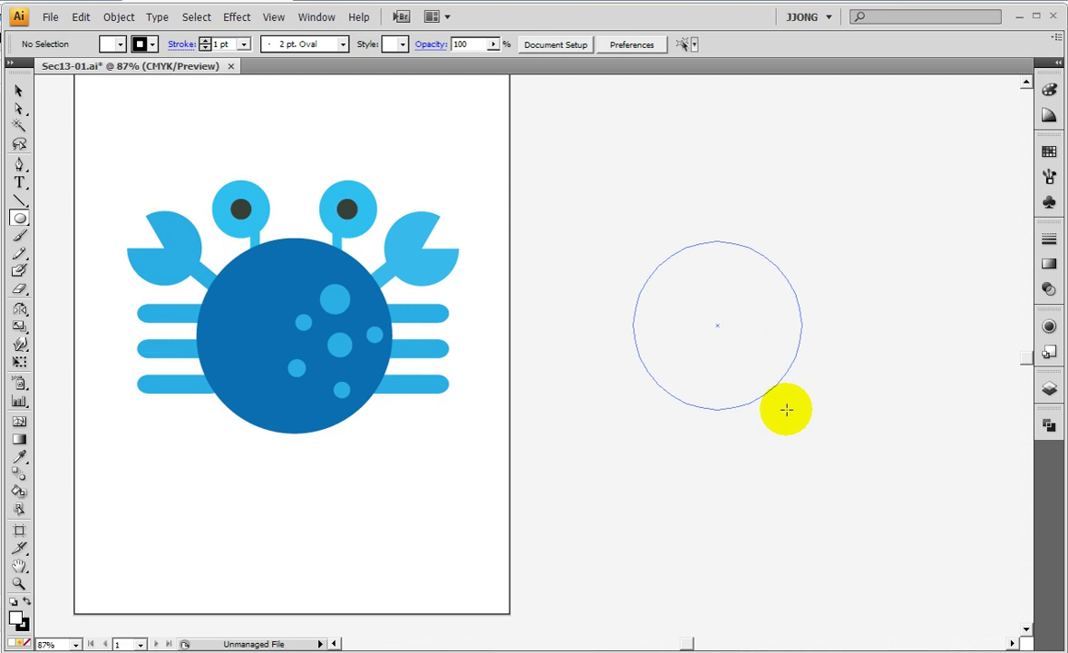
drag(785, 409, 795, 416)
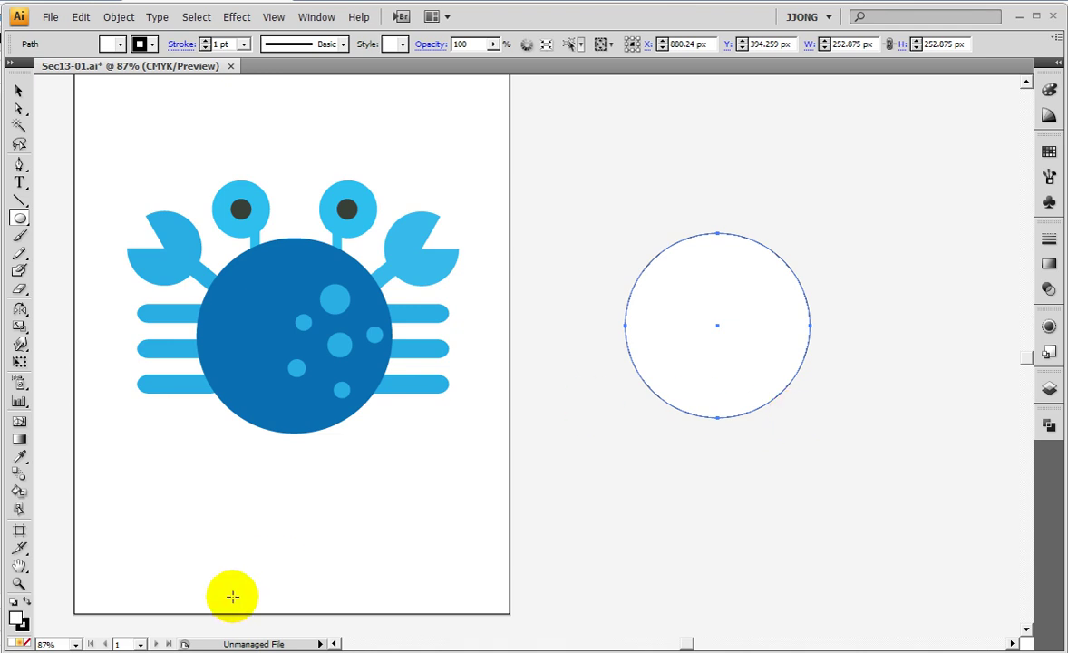
click(18, 91)
- Set the circle's stroke to None, leaving a white fill
click(13, 622)
click(16, 622)
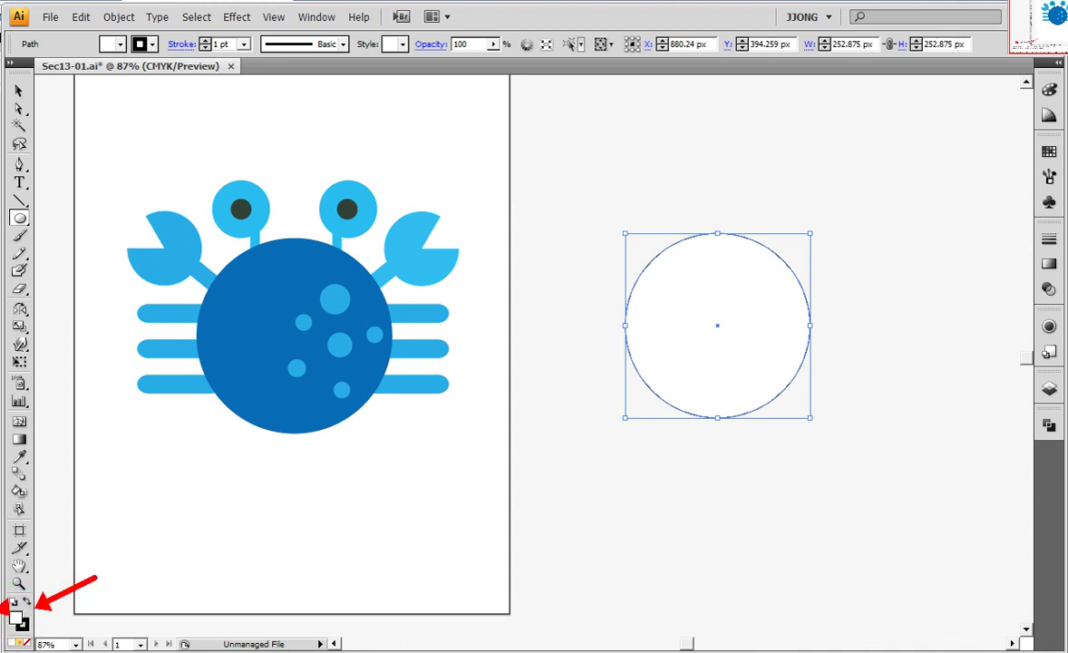
double_click(14, 618)
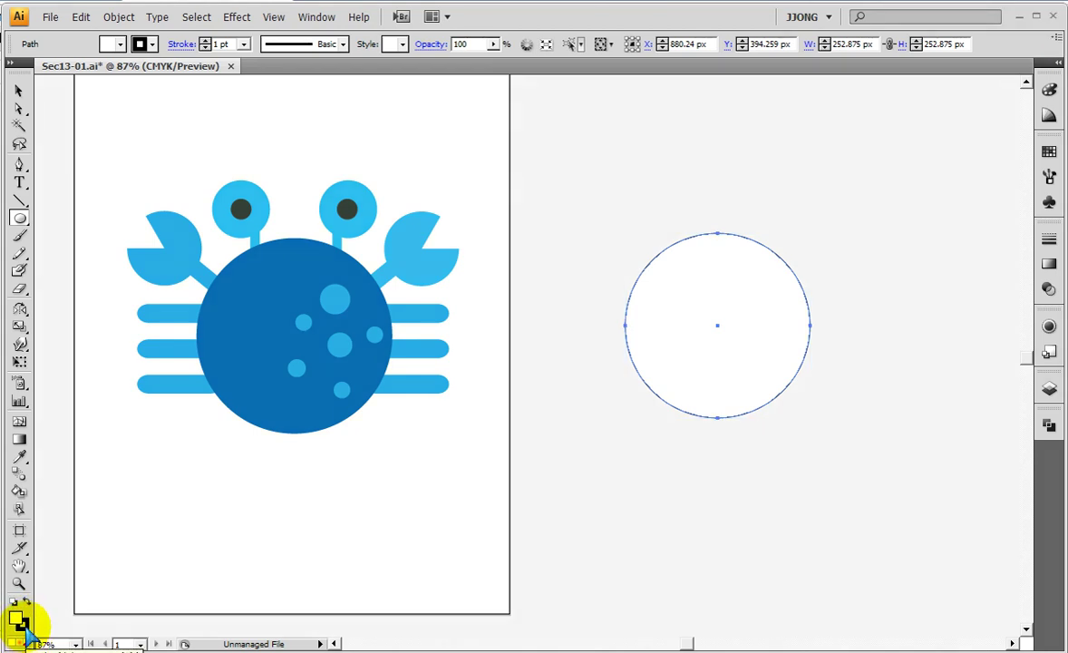
click(21, 627)
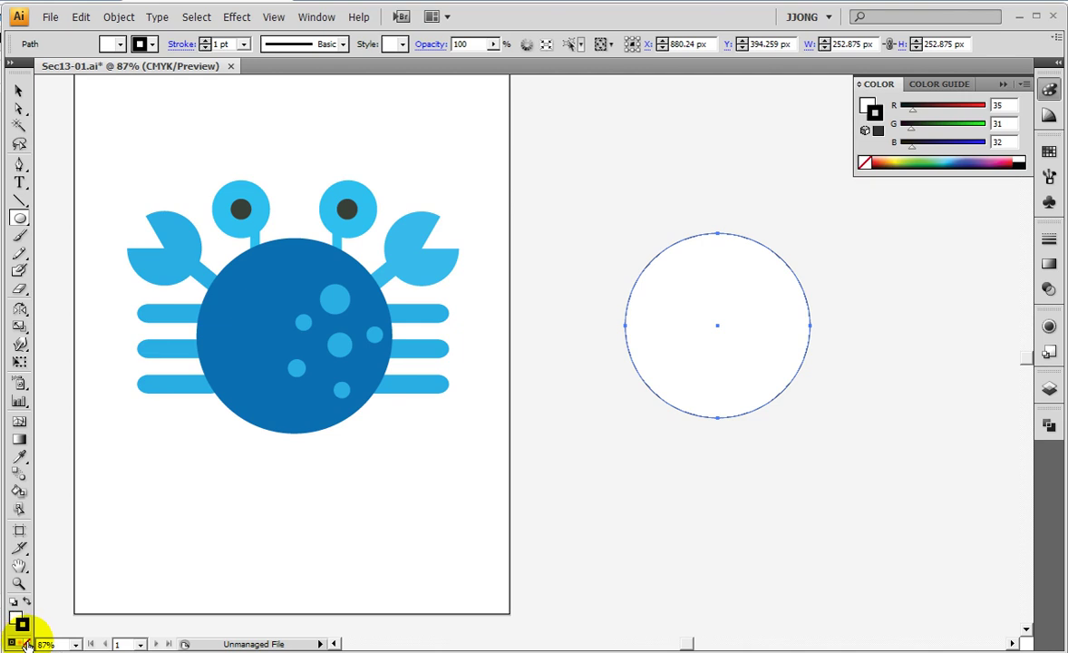
click(27, 643)
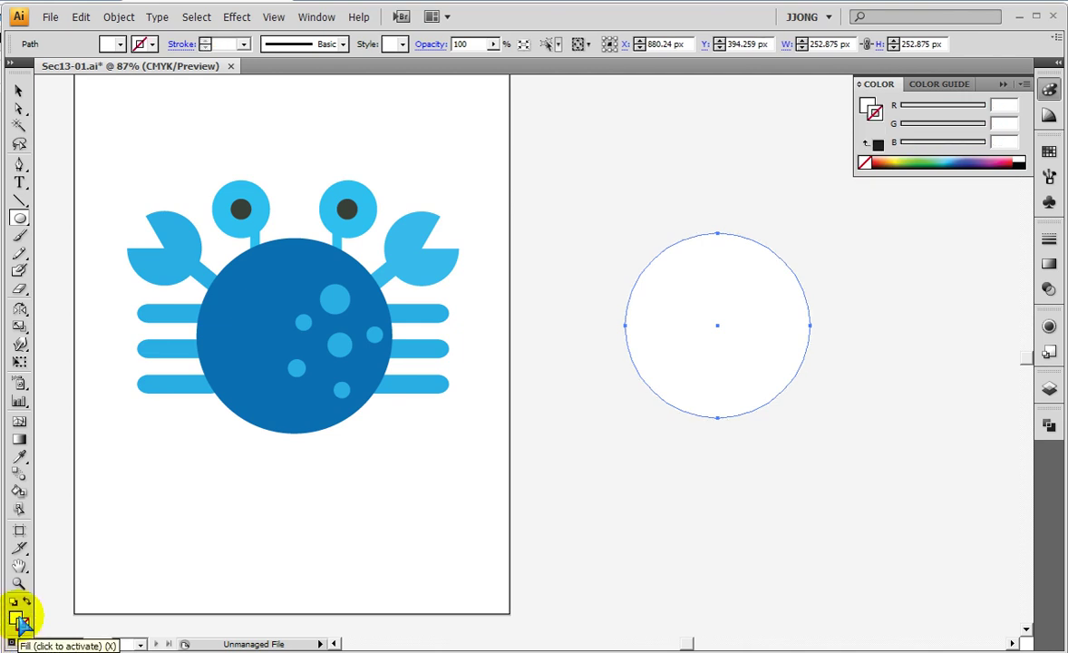
- Fill the circle with green R44 G150 B0 (#2C9600) in the Color Picker
double_click(20, 622)
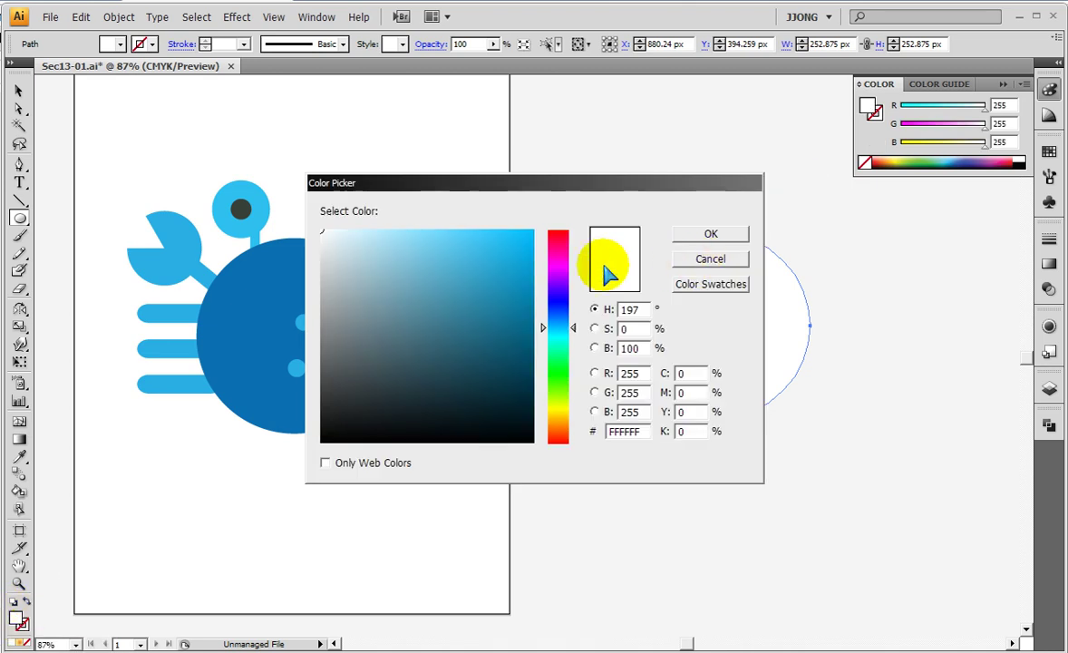
click(557, 384)
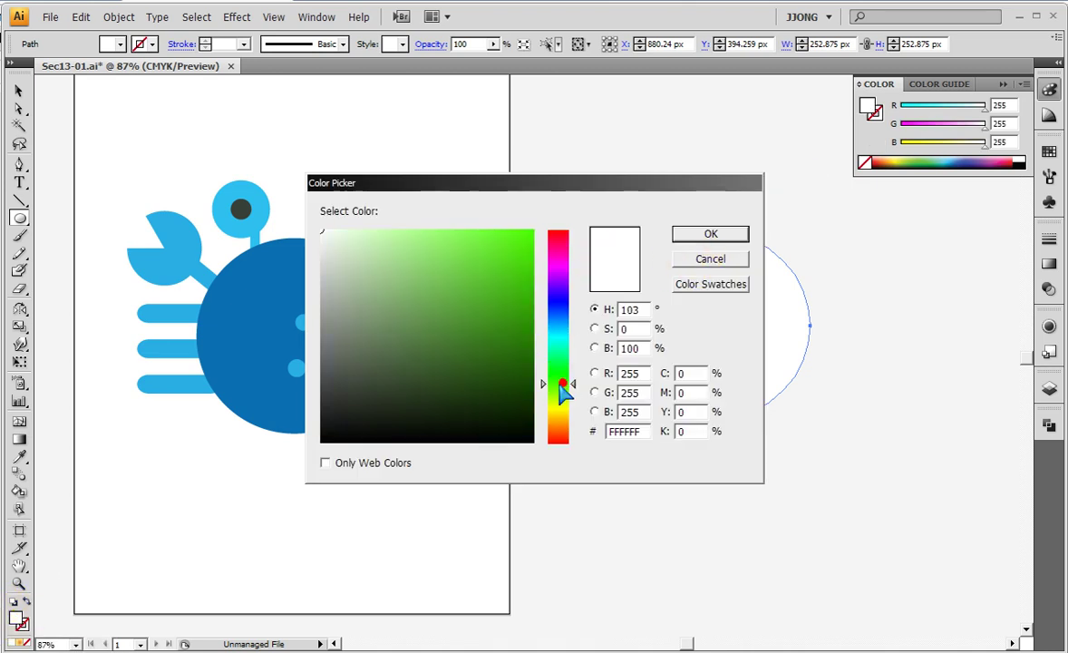
click(530, 318)
click(709, 233)
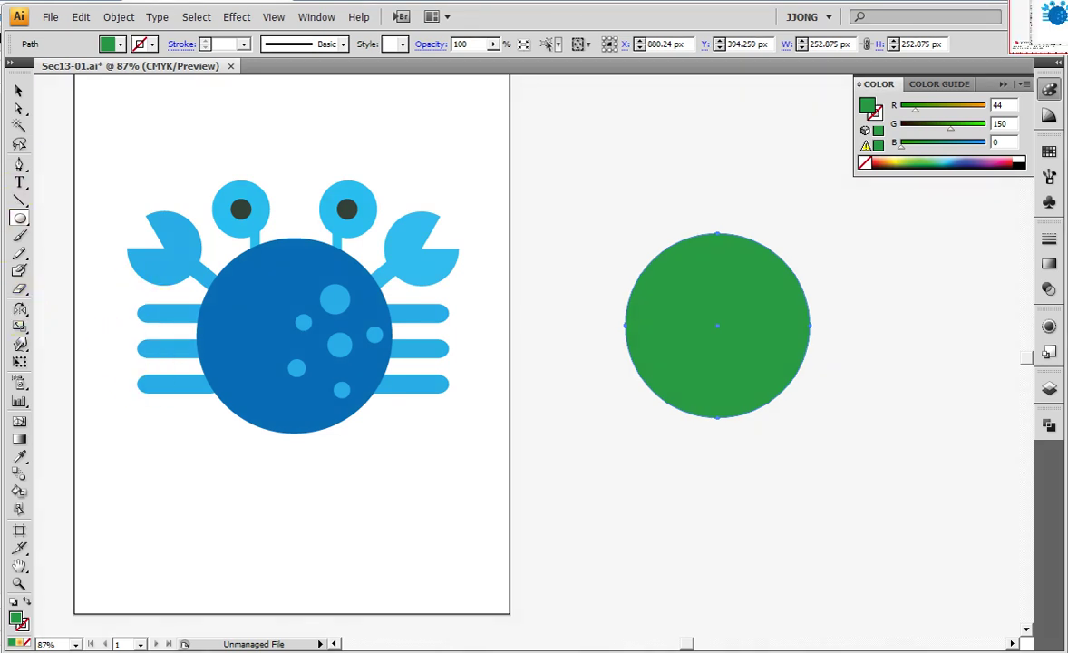
- Drag across the blue crab reference artwork on the left several times
click(127, 313)
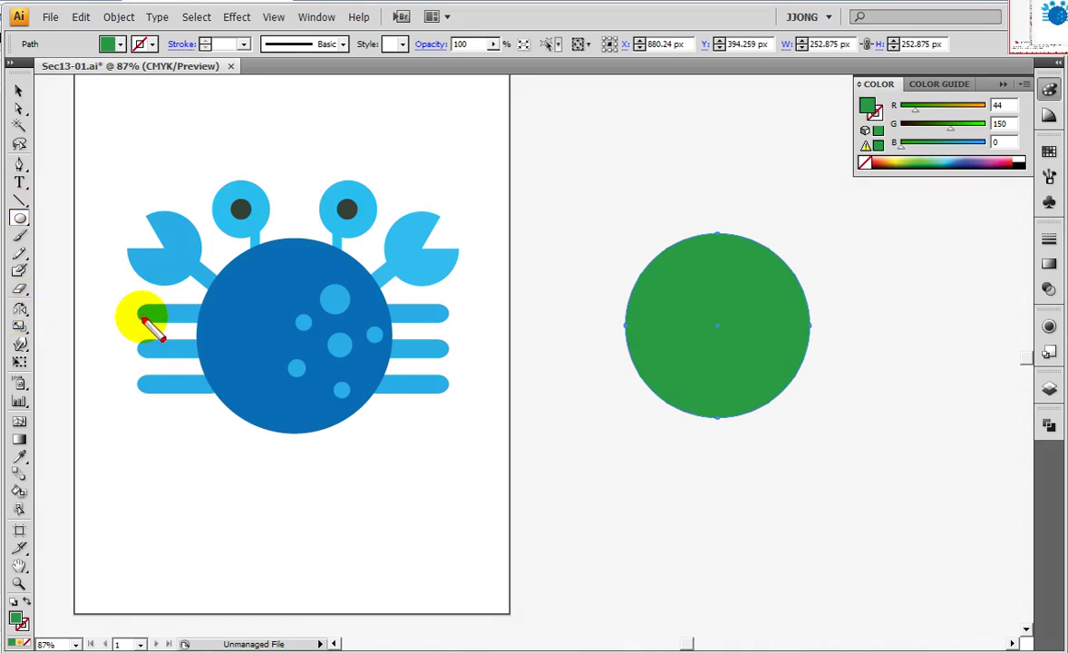
drag(234, 319, 440, 317)
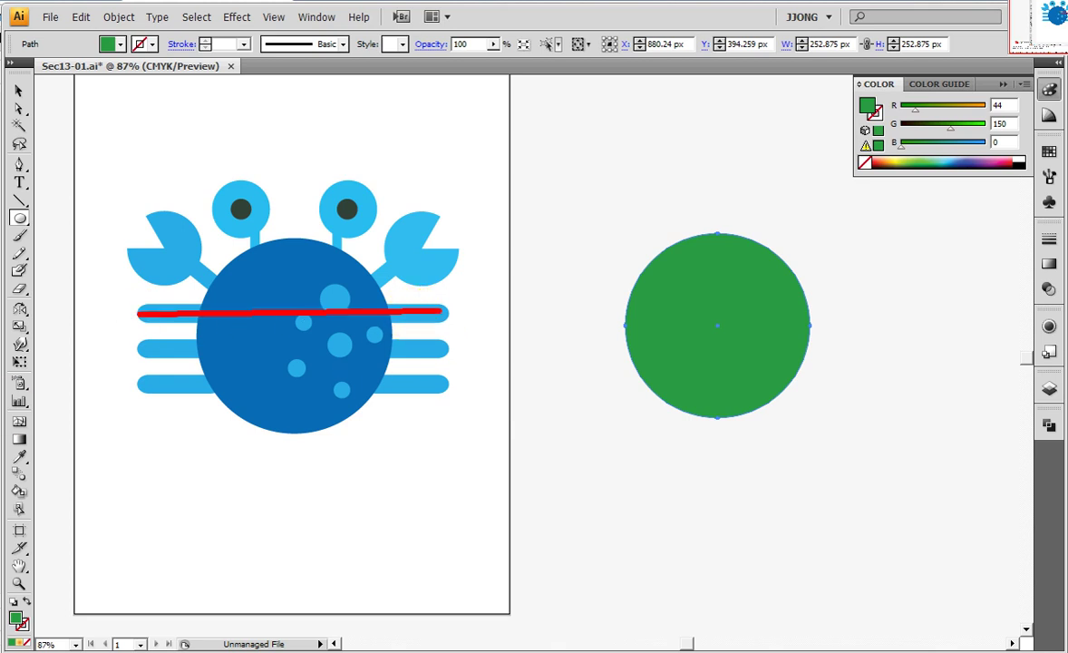
mouse_move(147, 349)
mouse_down()
mouse_move(156, 371)
mouse_move(448, 348)
mouse_up()
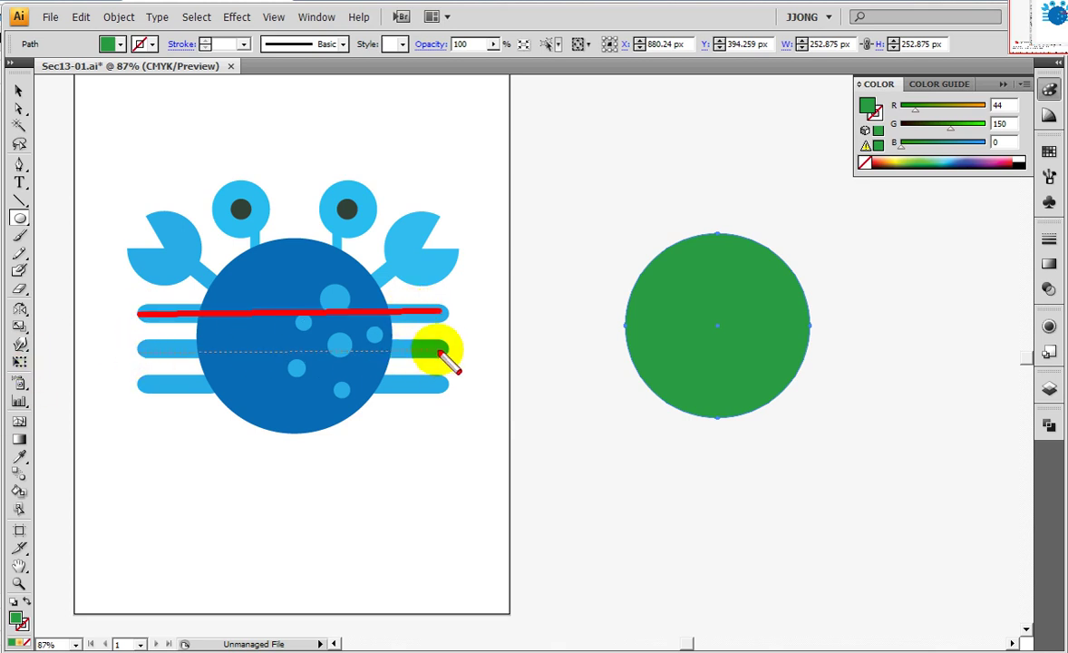
click(145, 388)
mouse_move(145, 388)
mouse_down()
mouse_move(429, 391)
mouse_move(138, 306)
mouse_move(503, 315)
mouse_up()
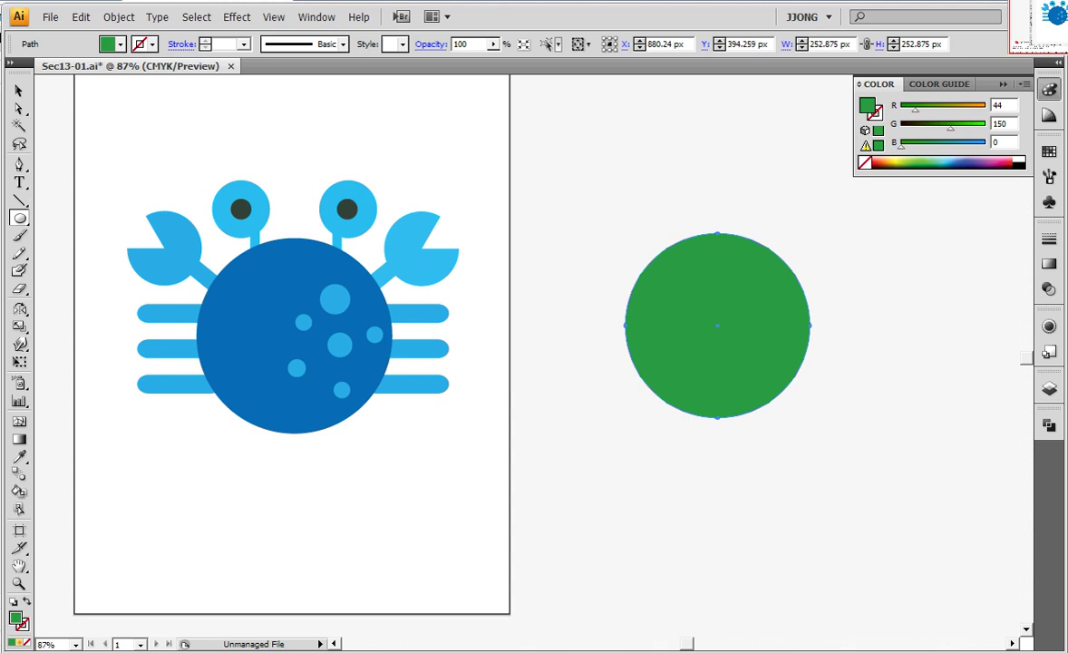
click(19, 199)
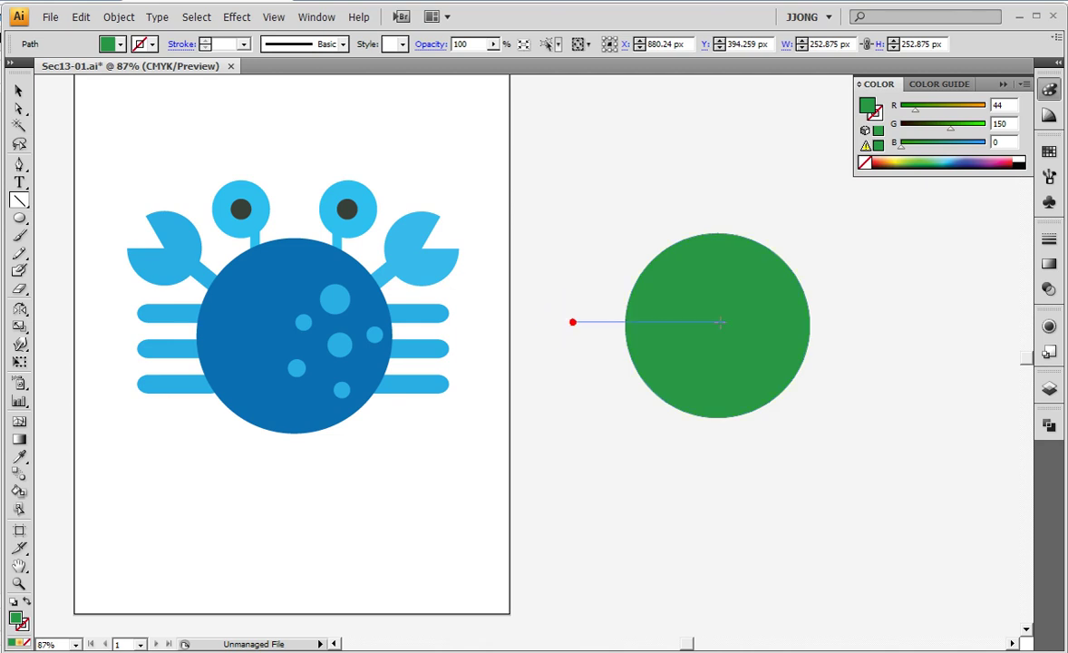
- Draw a horizontal line across the green circle with a light-green stroke
drag(572, 322, 863, 322)
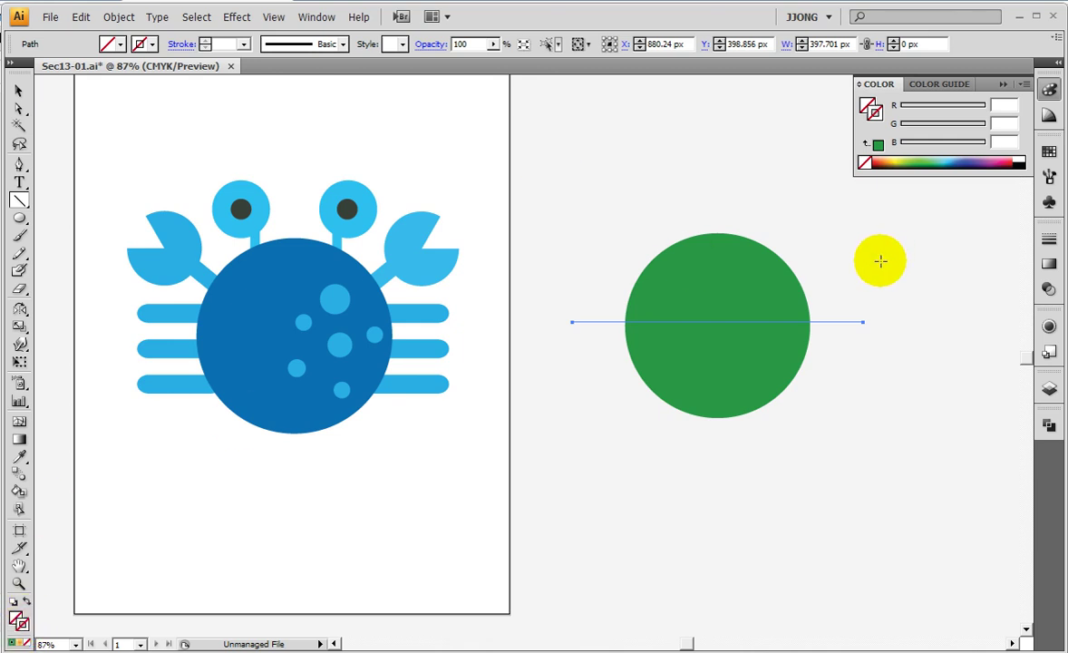
click(936, 156)
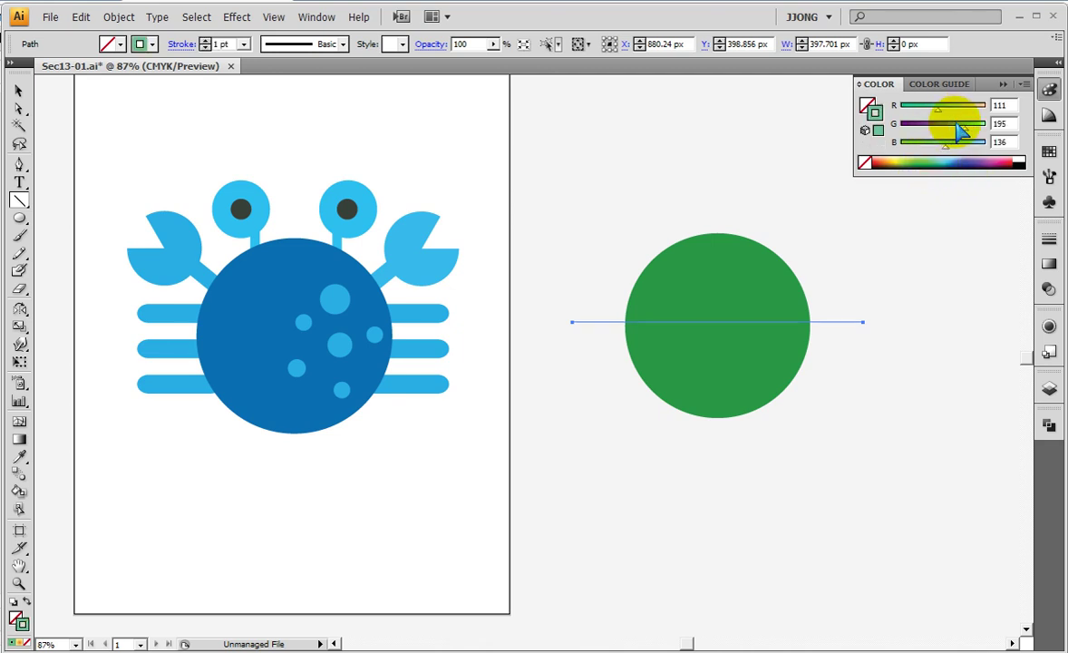
drag(961, 127, 955, 128)
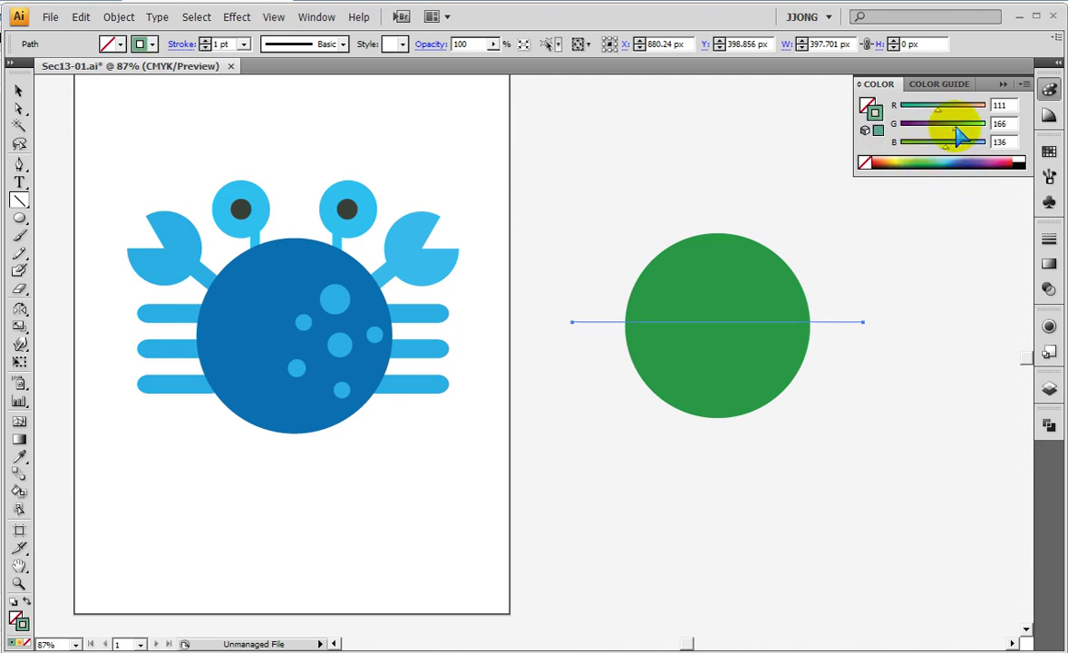
- Set the line's stroke weight to 20 pt and its colour to purple
click(1050, 241)
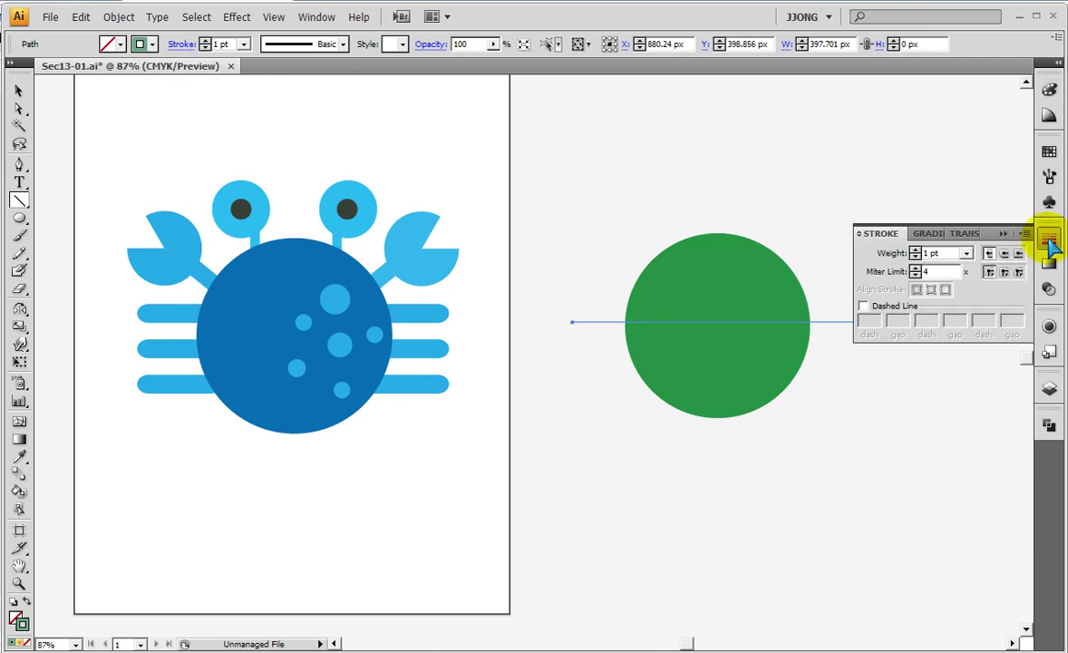
click(967, 253)
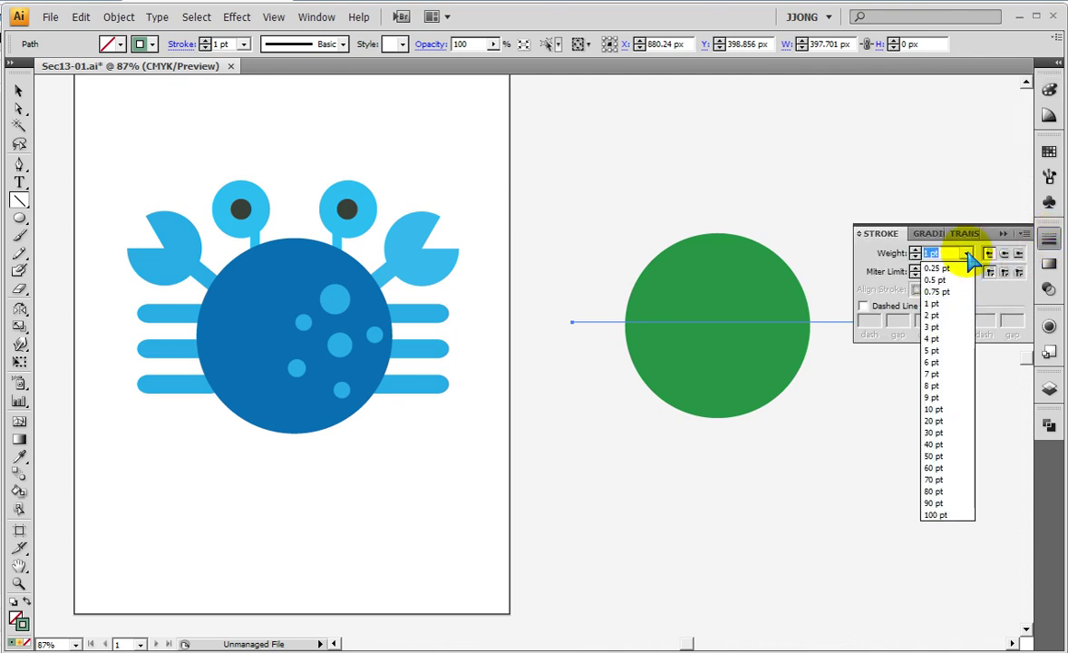
click(932, 363)
click(966, 252)
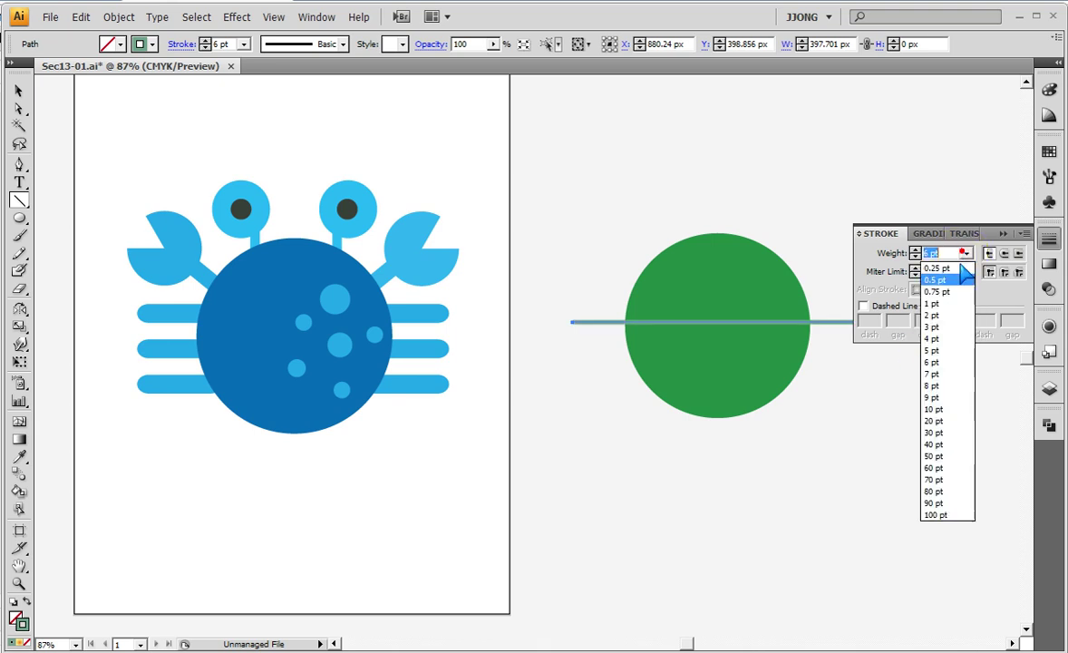
click(952, 421)
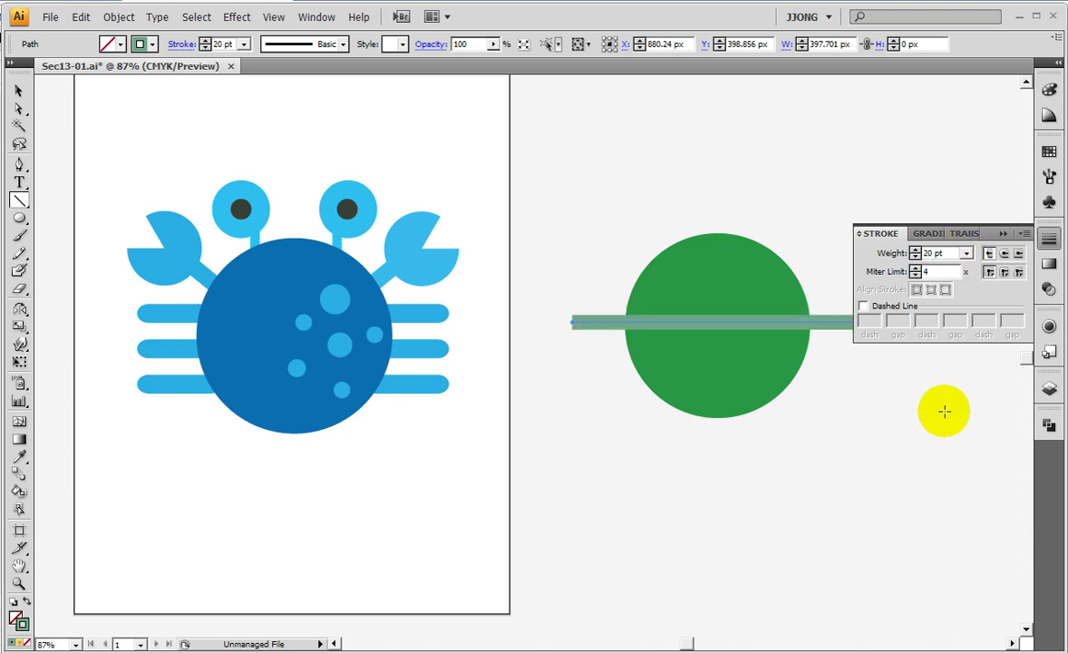
click(1048, 90)
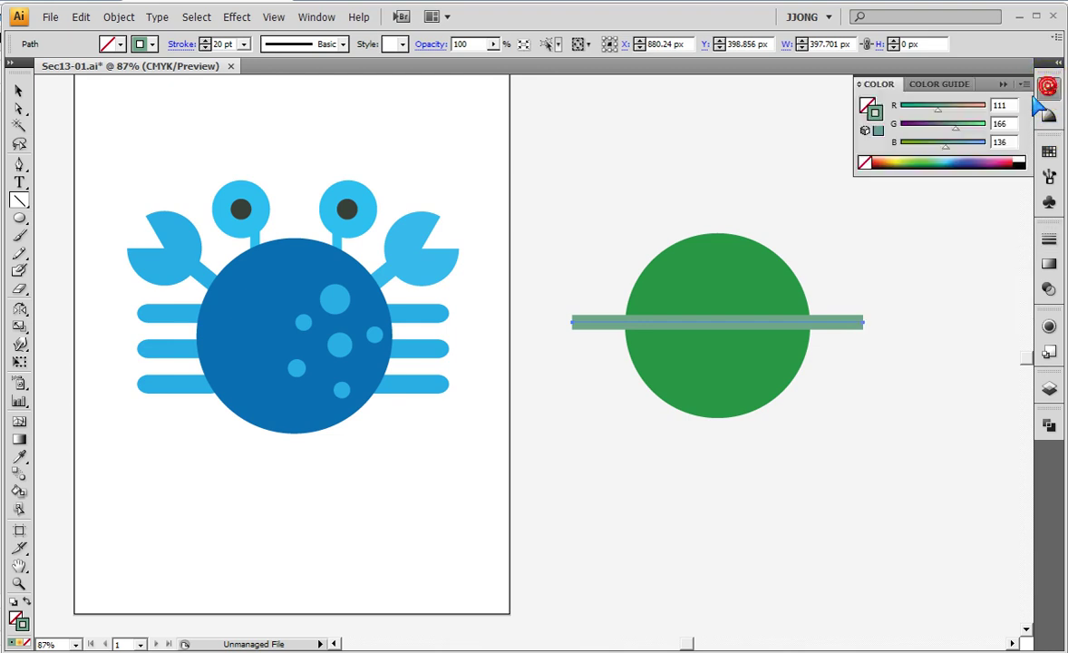
click(931, 128)
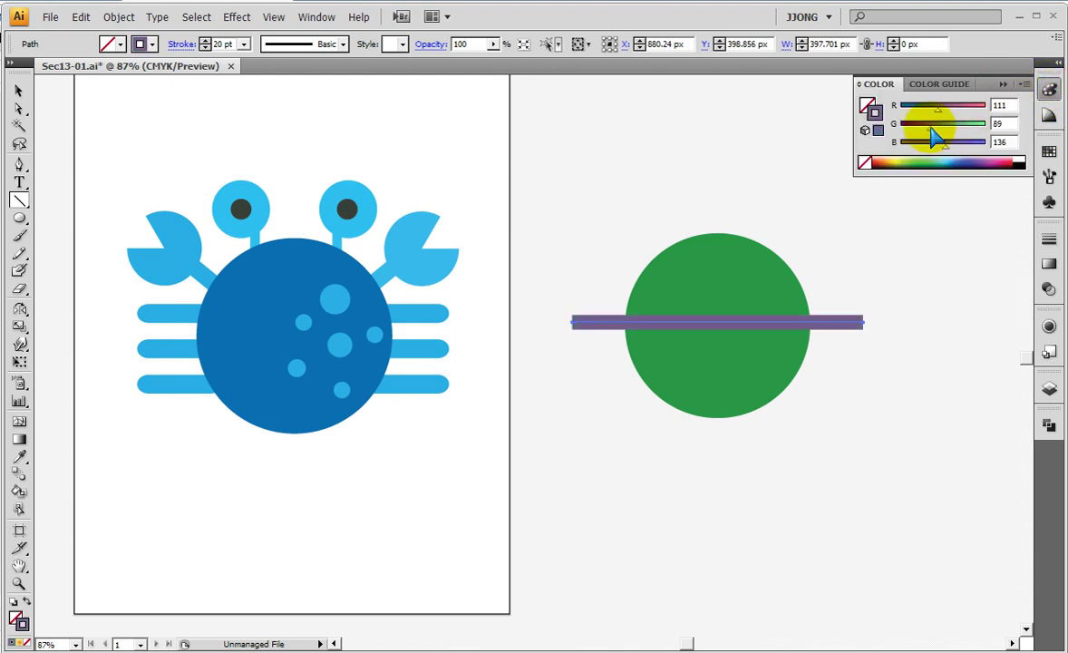
- Raise the line's stroke weight to 25 pt in the Stroke panel
click(1048, 238)
click(937, 252)
text(25)
key(Return)
click(803, 262)
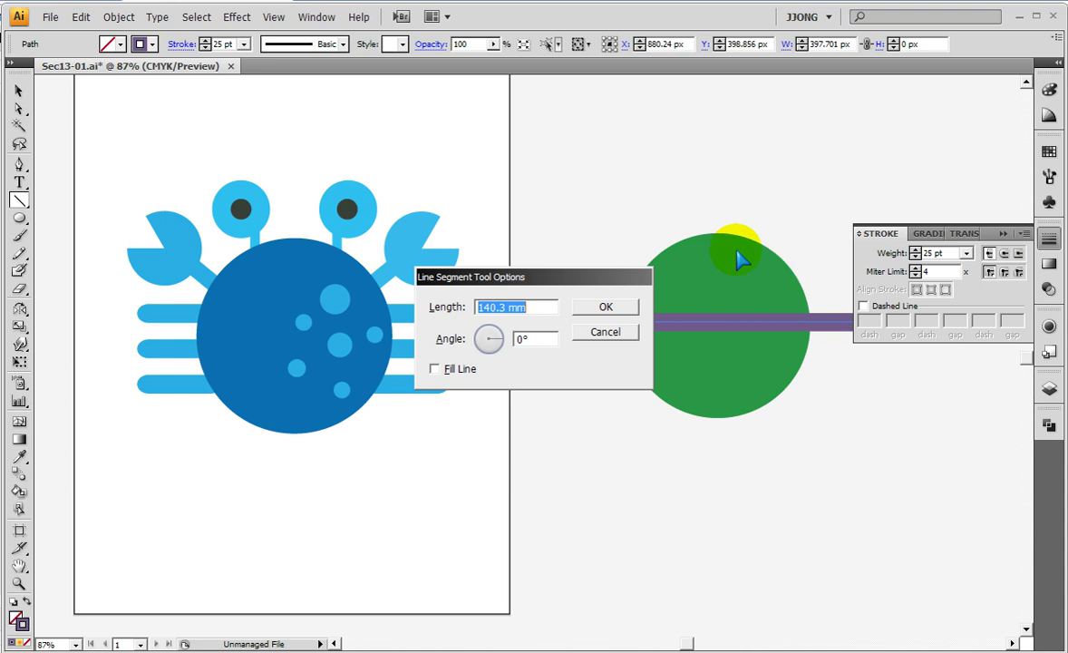
- Cancel the Line Segment dialog, then give the line Round Cap ends and light green R111 G255 B136
click(606, 332)
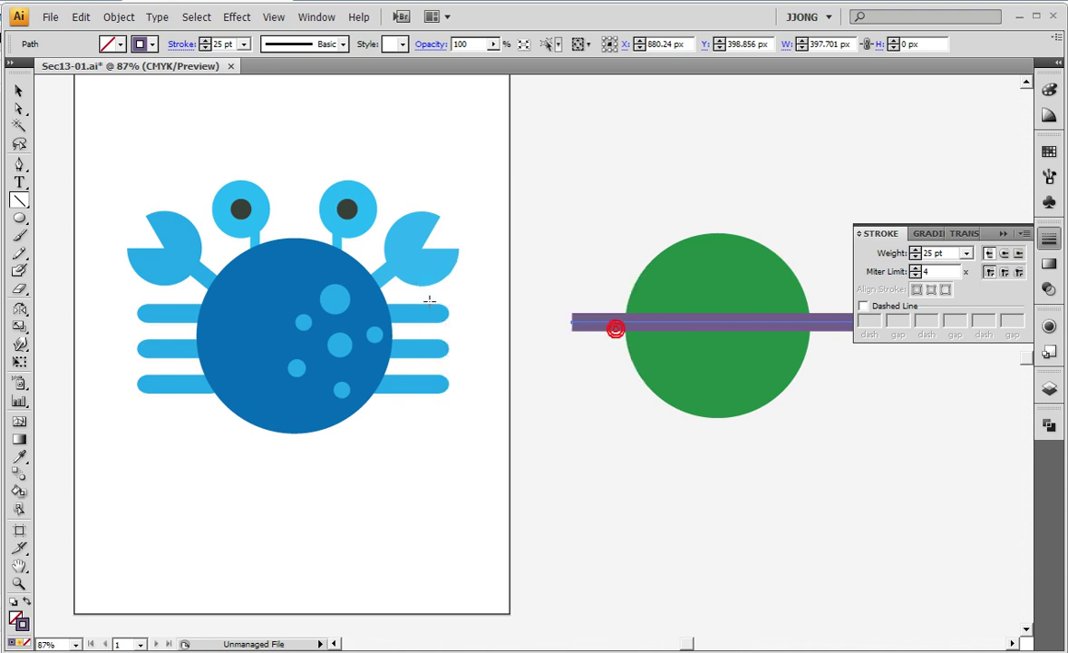
click(1004, 233)
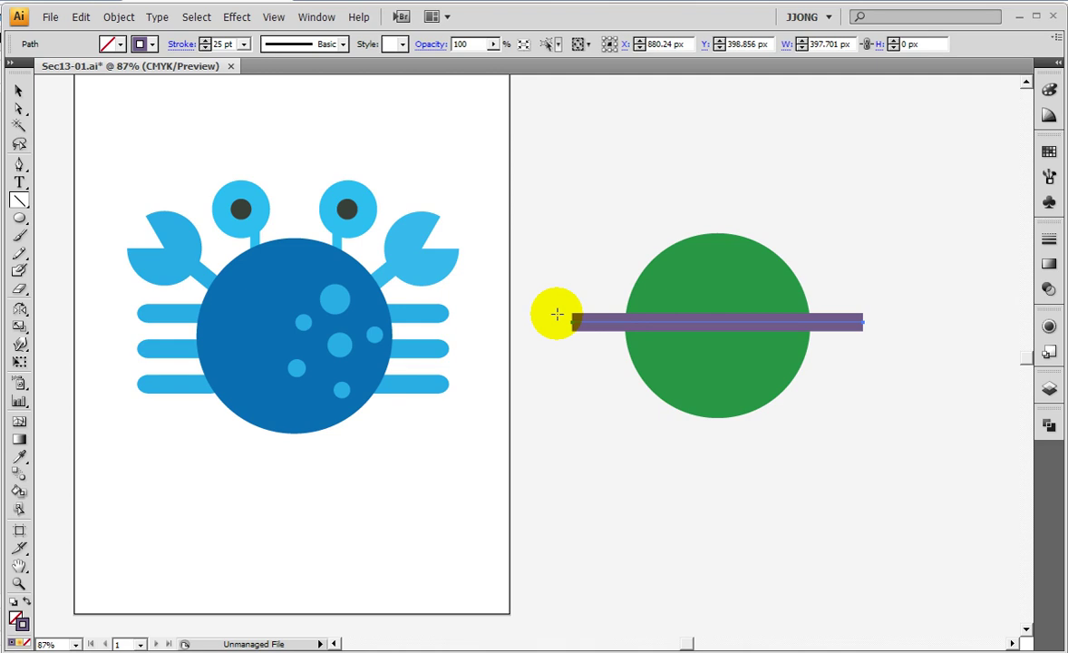
click(1049, 239)
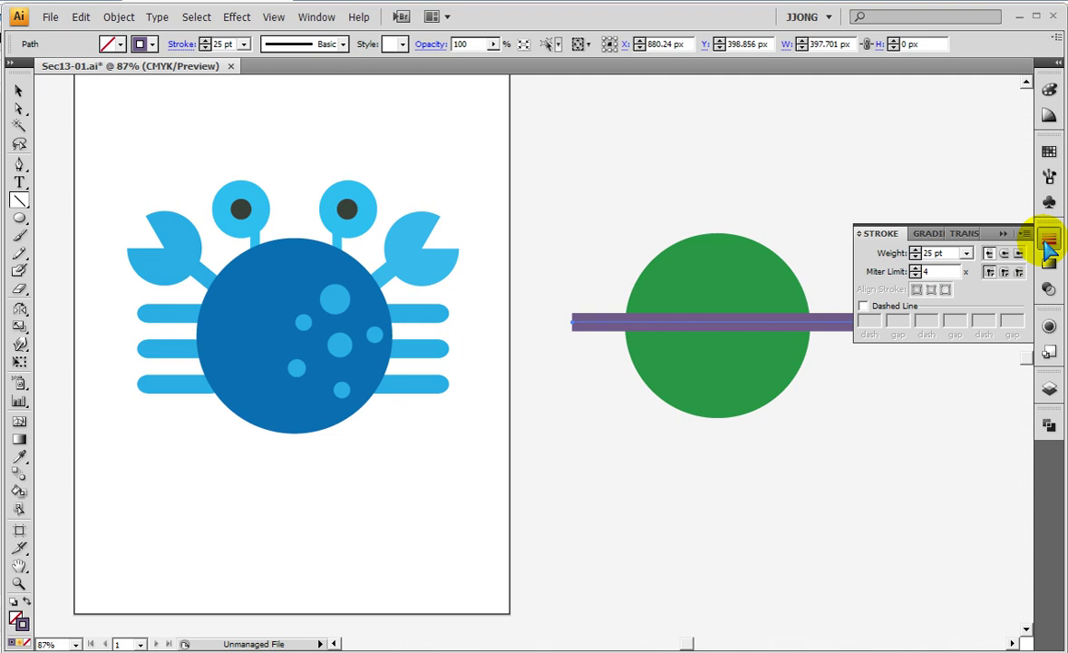
click(1002, 254)
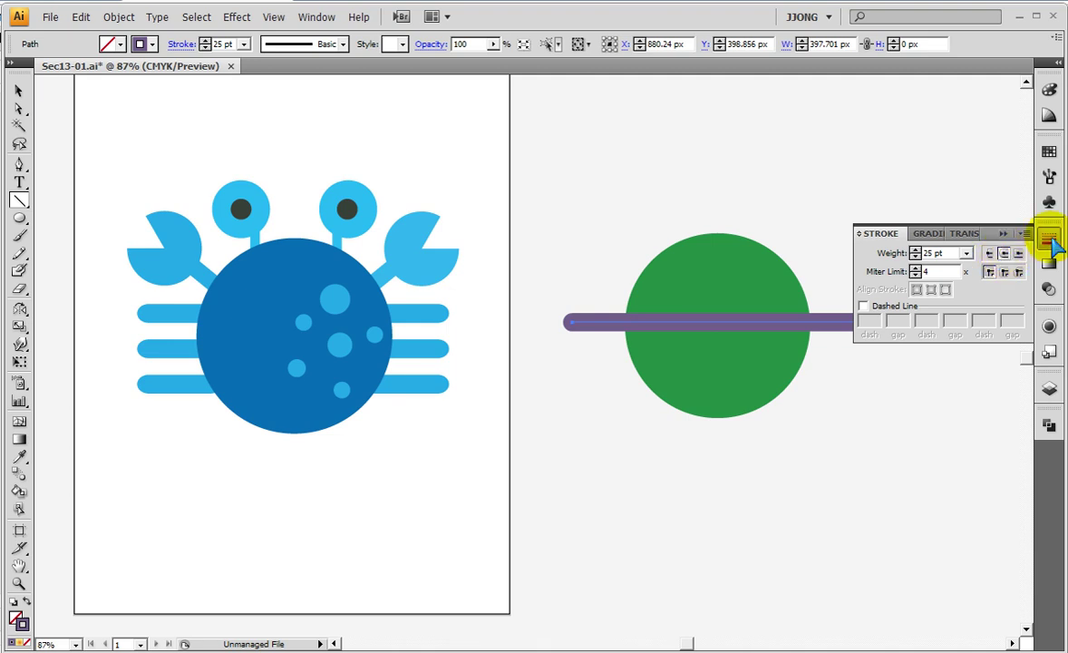
click(1049, 90)
drag(932, 129, 992, 136)
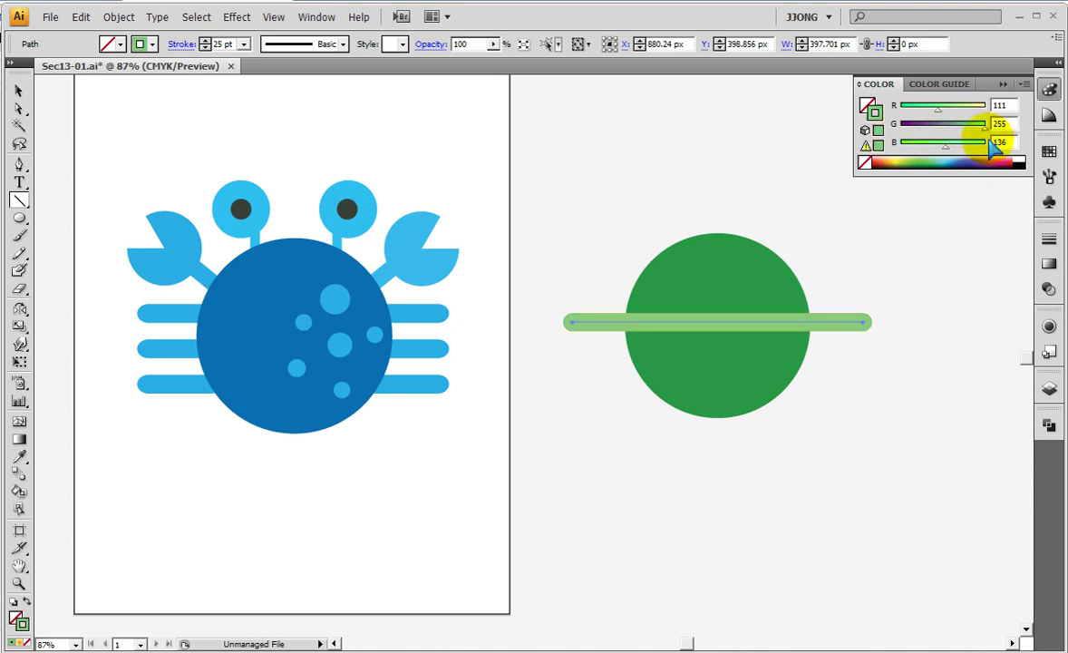
click(18, 92)
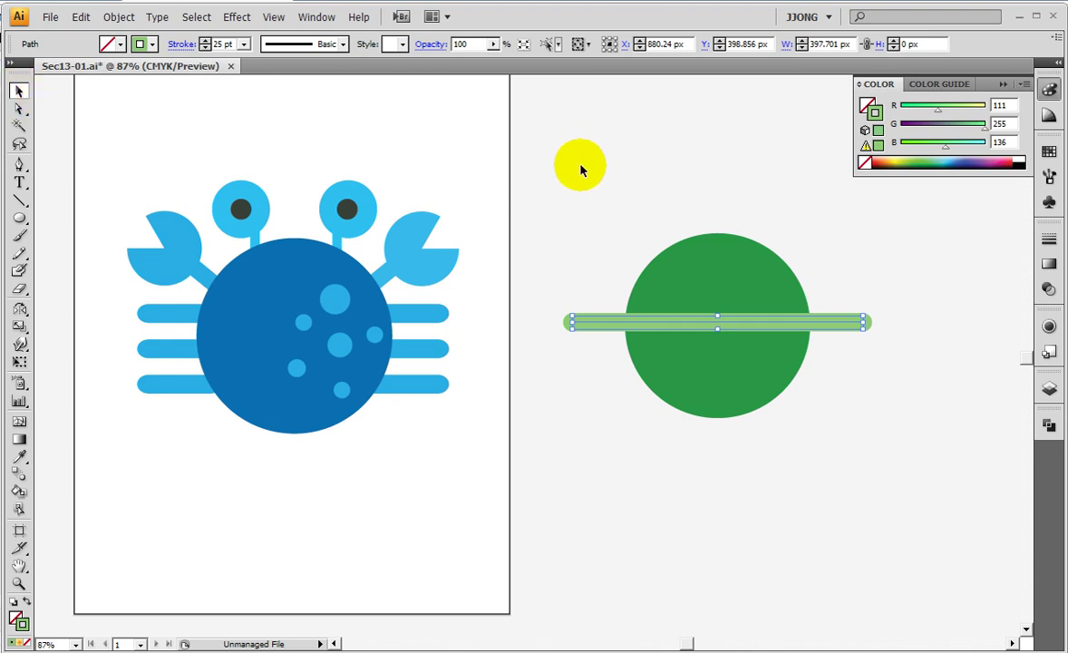
- Toggle between Outline and Preview views and the bounding box display
key(ctrl+y)
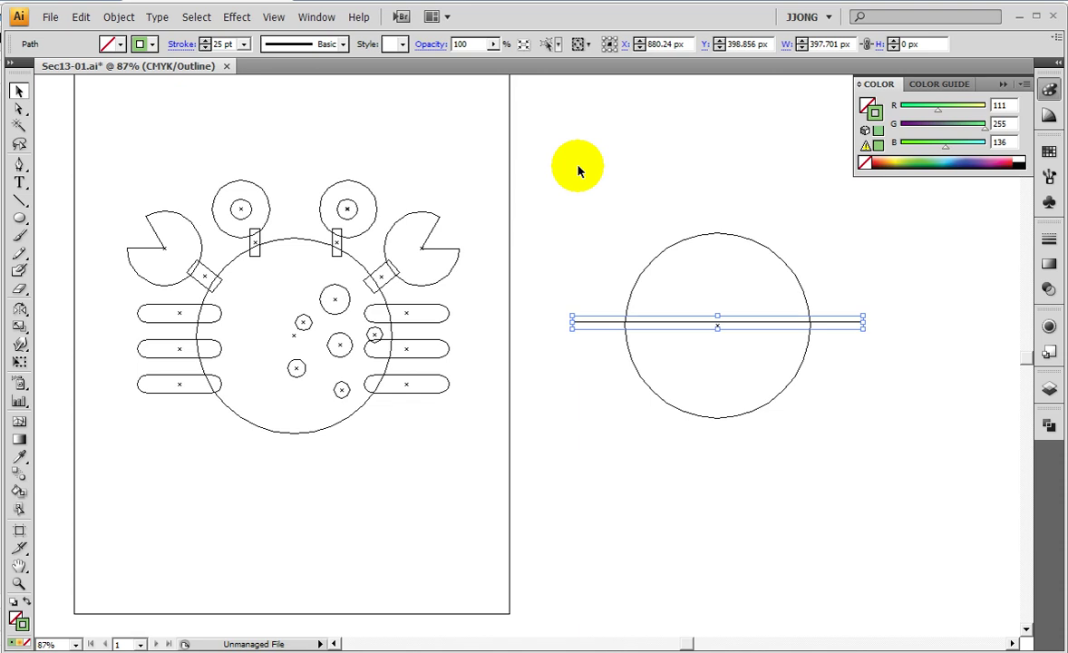
key(ctrl+shift+b)
key(ctrl+y)
key(ctrl+y)
key(ctrl+y)
key(ctrl+y)
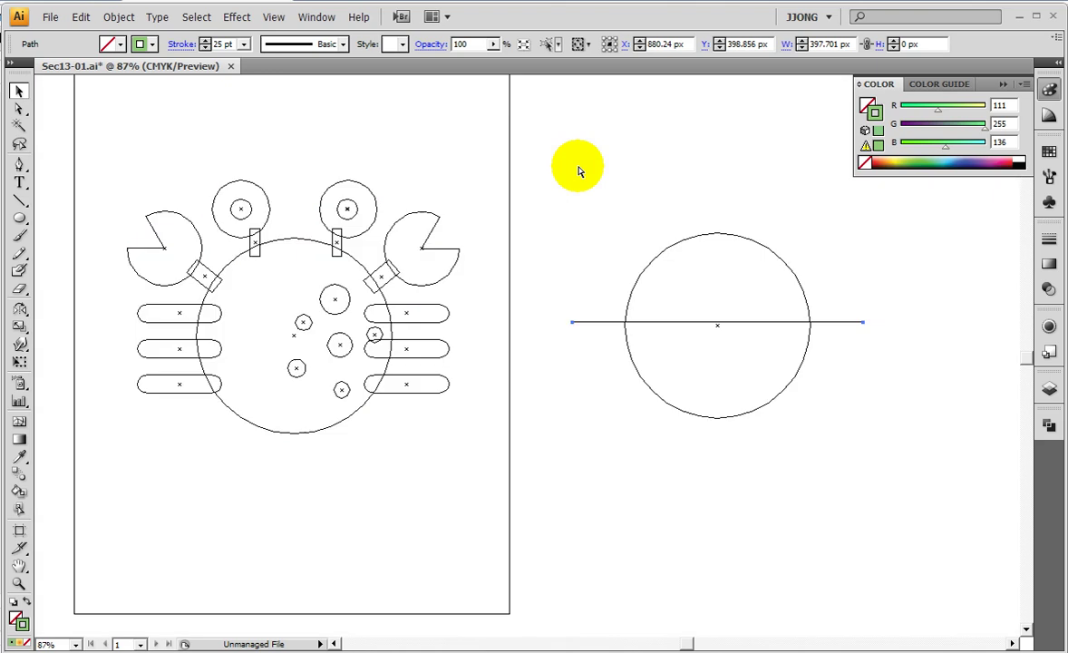
key(ctrl+y)
key(ctrl+y)
key(ctrl+y)
key(ctrl+shift+b)
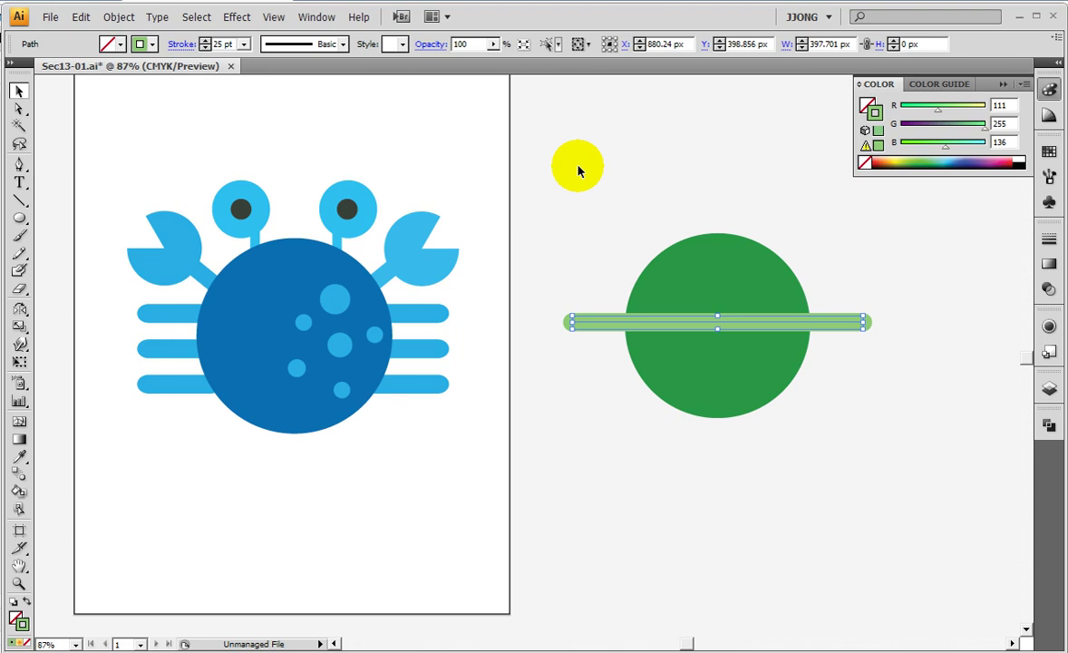
key(ctrl+y)
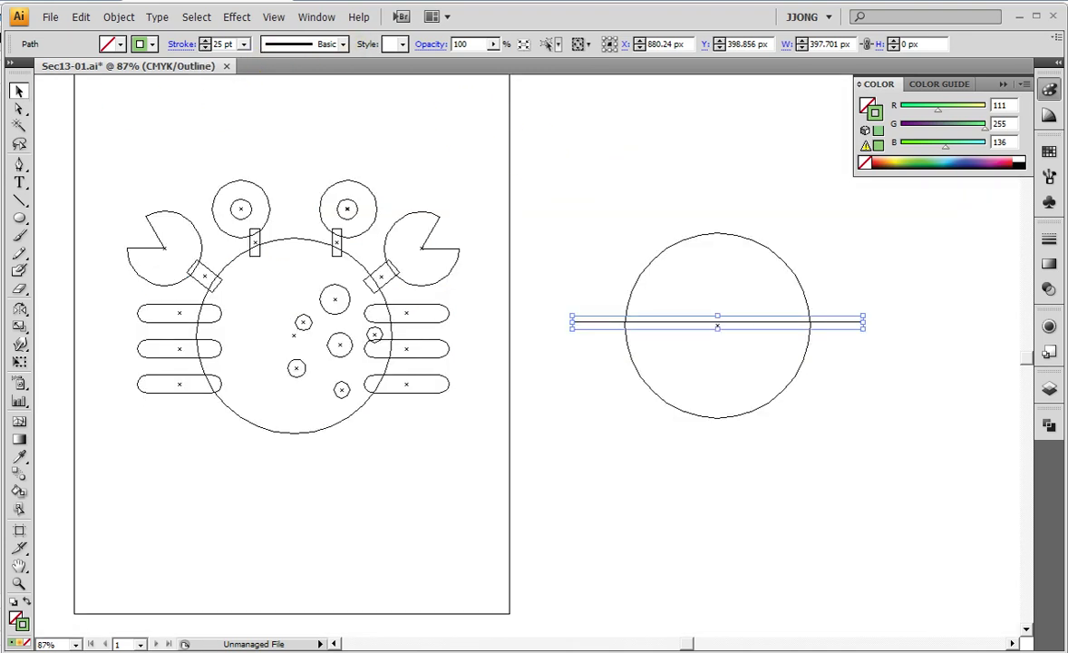
- Alt-drag a copy of the line downward, repeat with Ctrl+D, and return to Preview
click(19, 94)
click(815, 394)
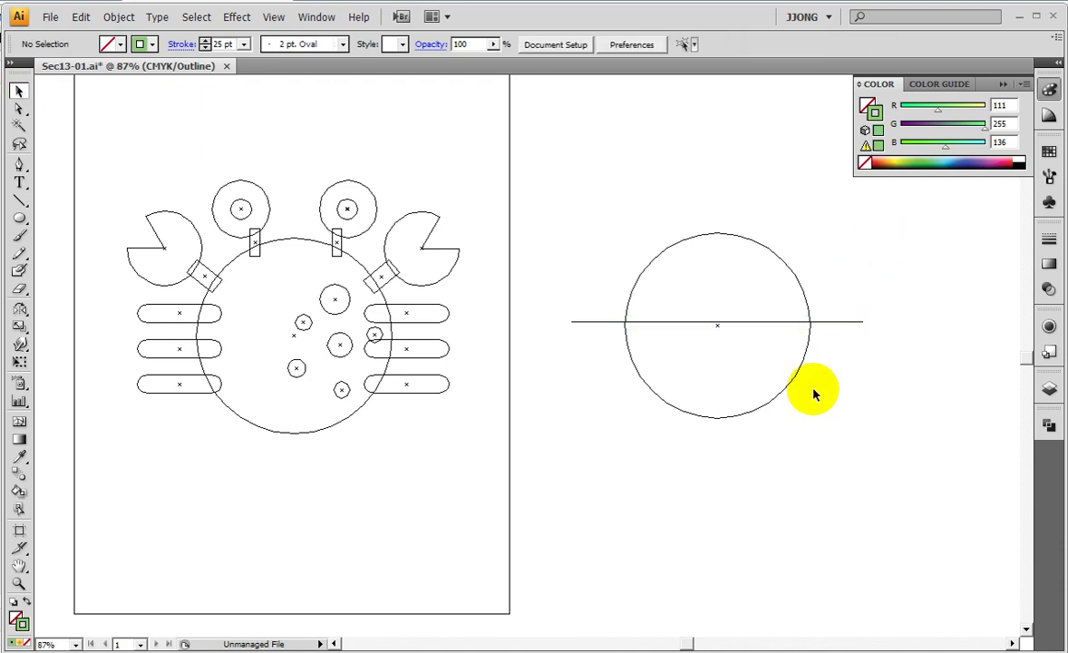
click(745, 322)
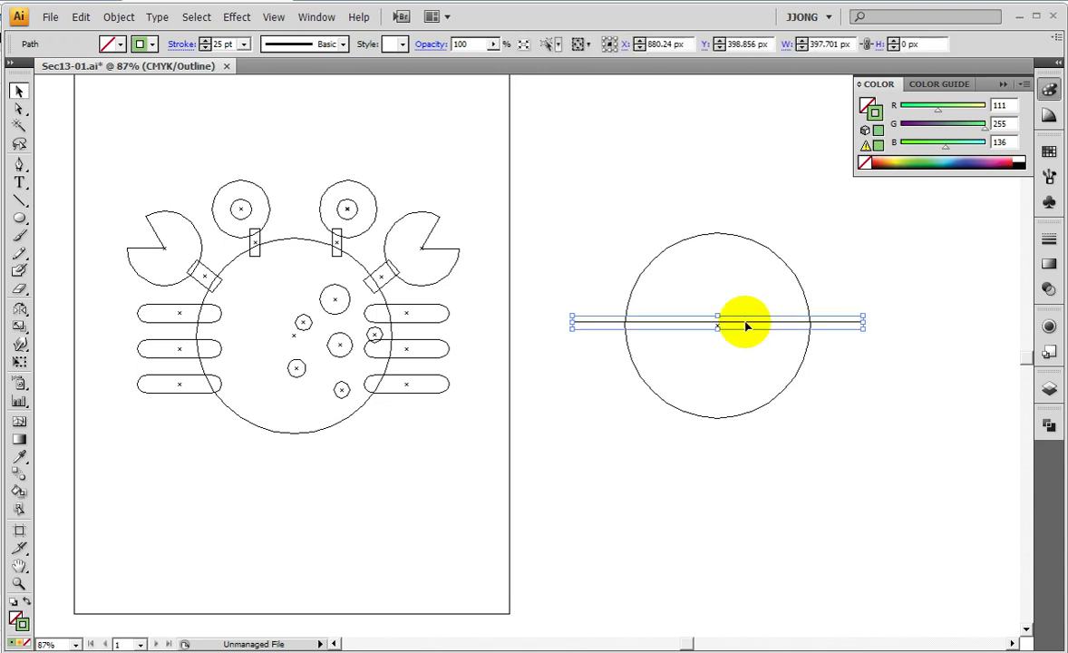
drag(746, 327, 746, 354)
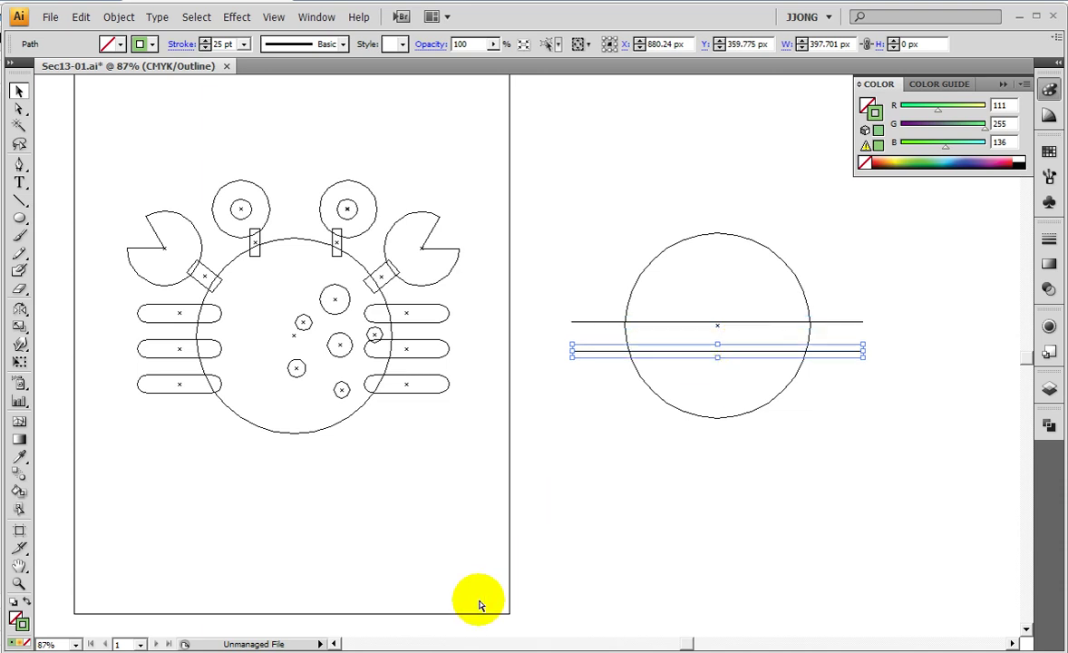
key(ctrl+y)
key(ctrl+y)
key(ctrl+y)
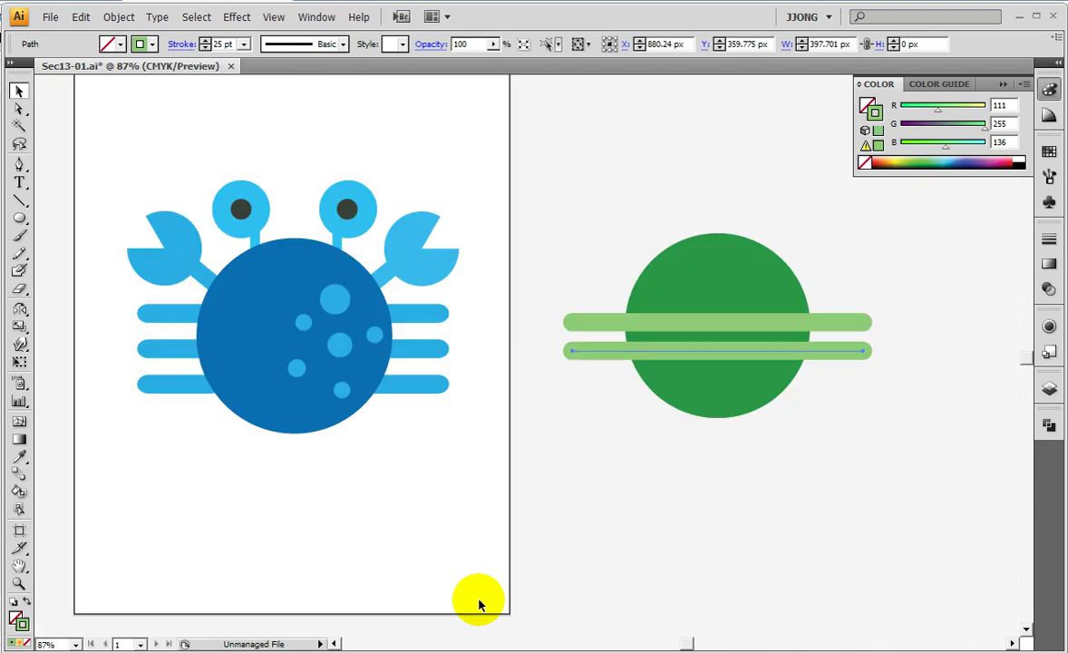
key(ctrl+y)
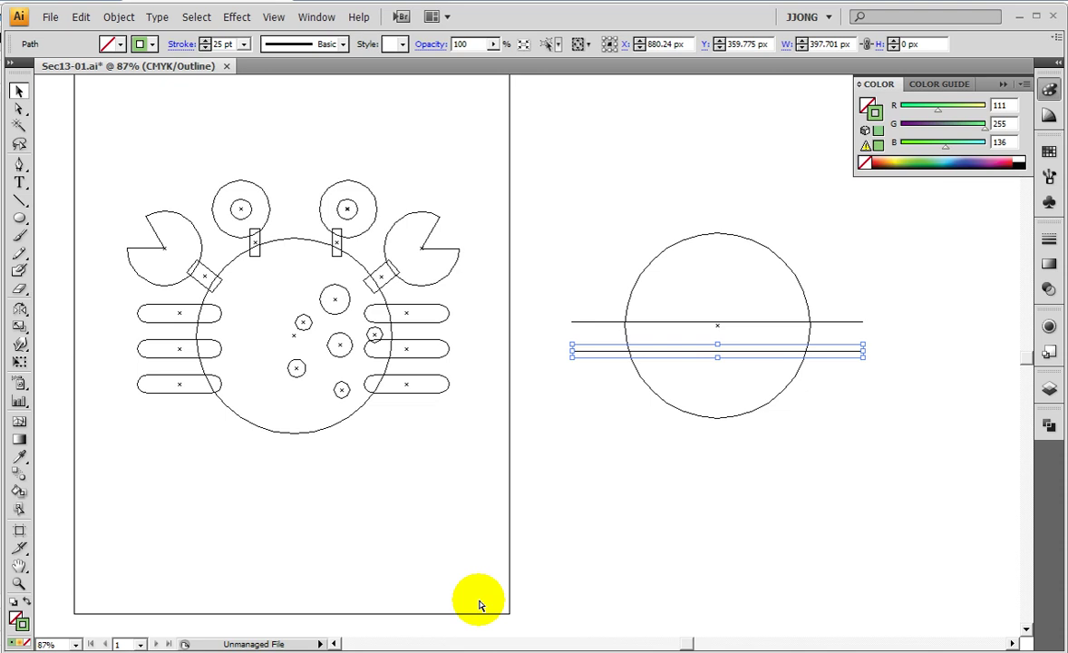
key(ctrl+d)
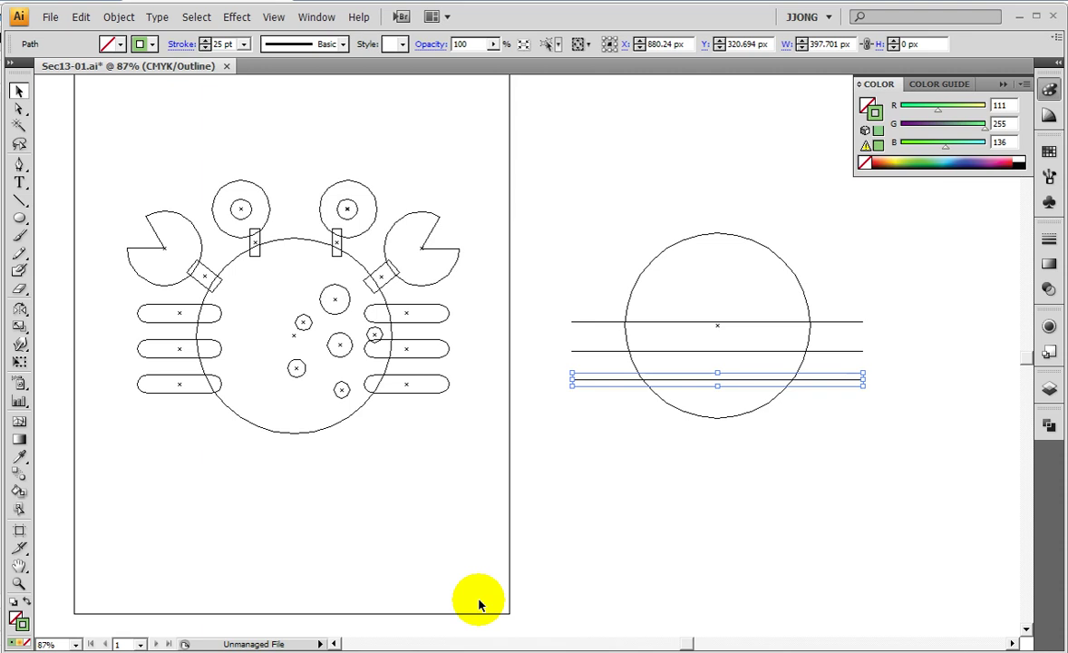
key(ctrl+y)
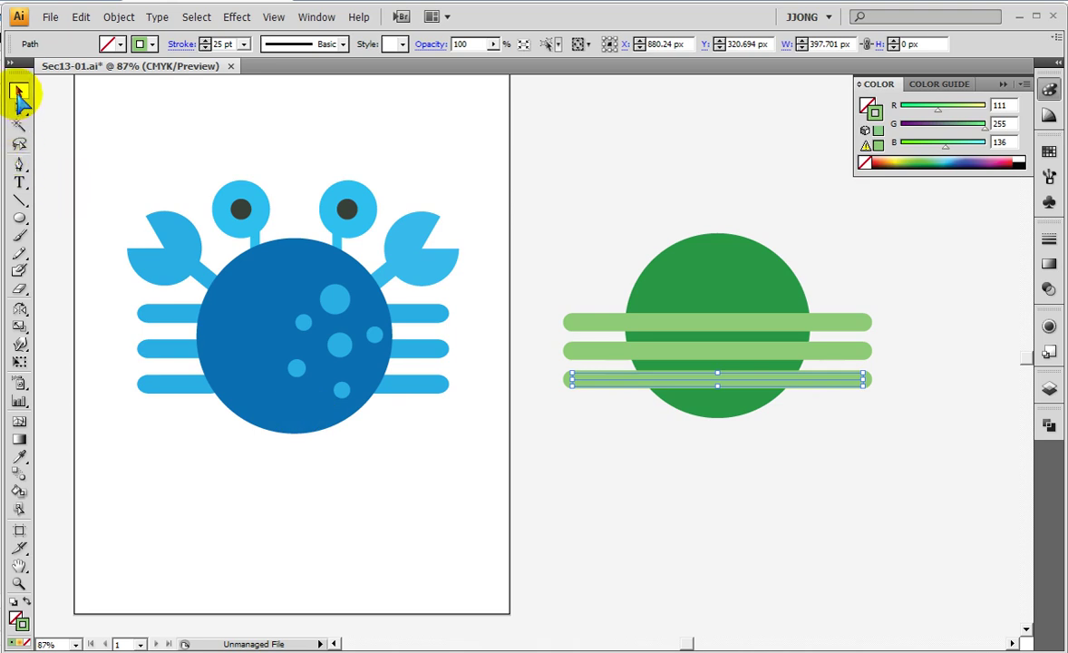
- Delete the extra bars and recopy the top bar twice downward with Ctrl+D
shift+click(562, 345)
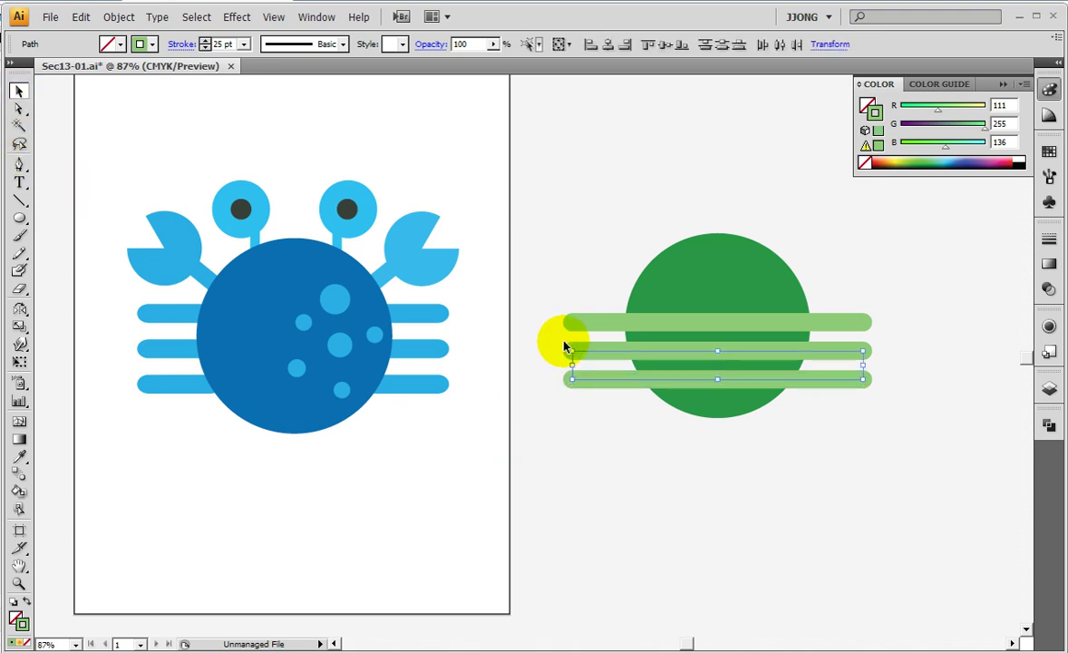
key(Delete)
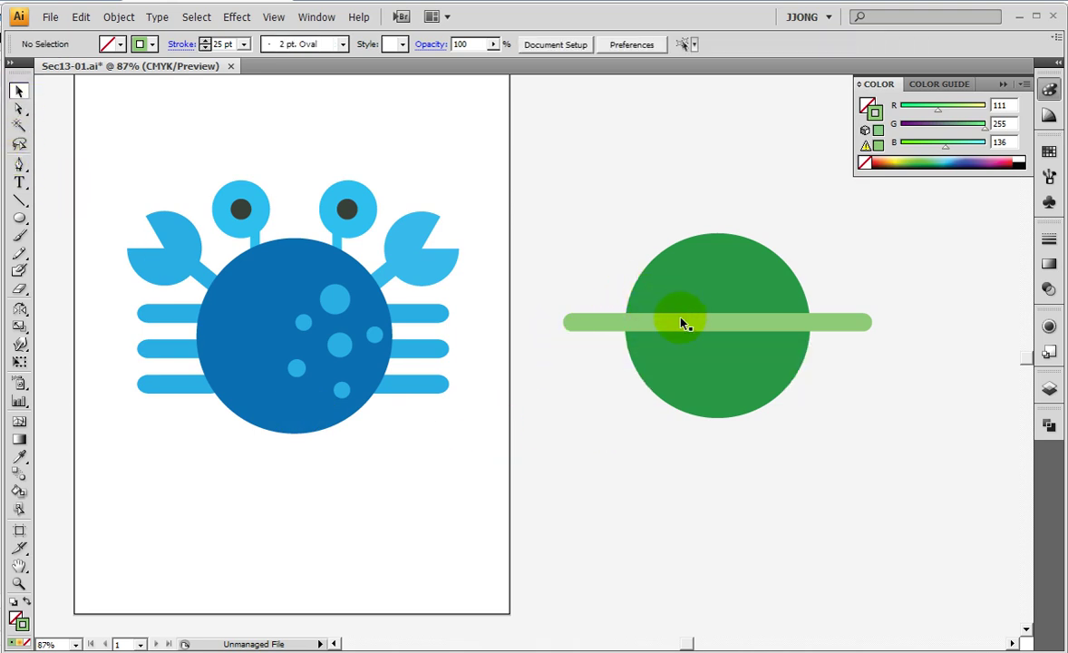
click(723, 334)
click(594, 324)
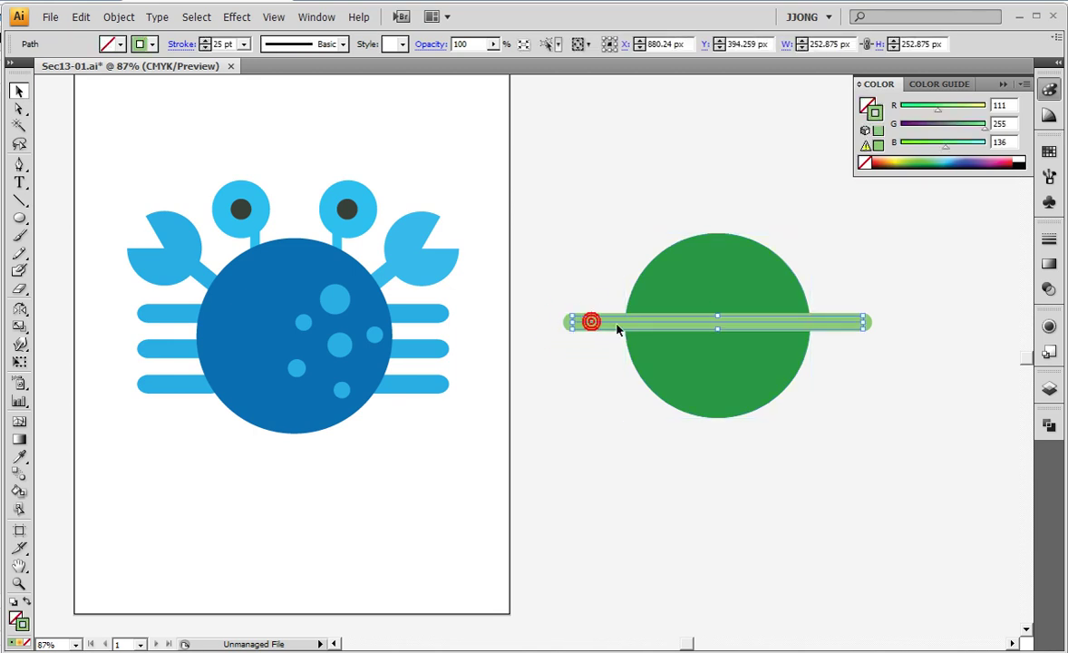
drag(603, 324, 600, 360)
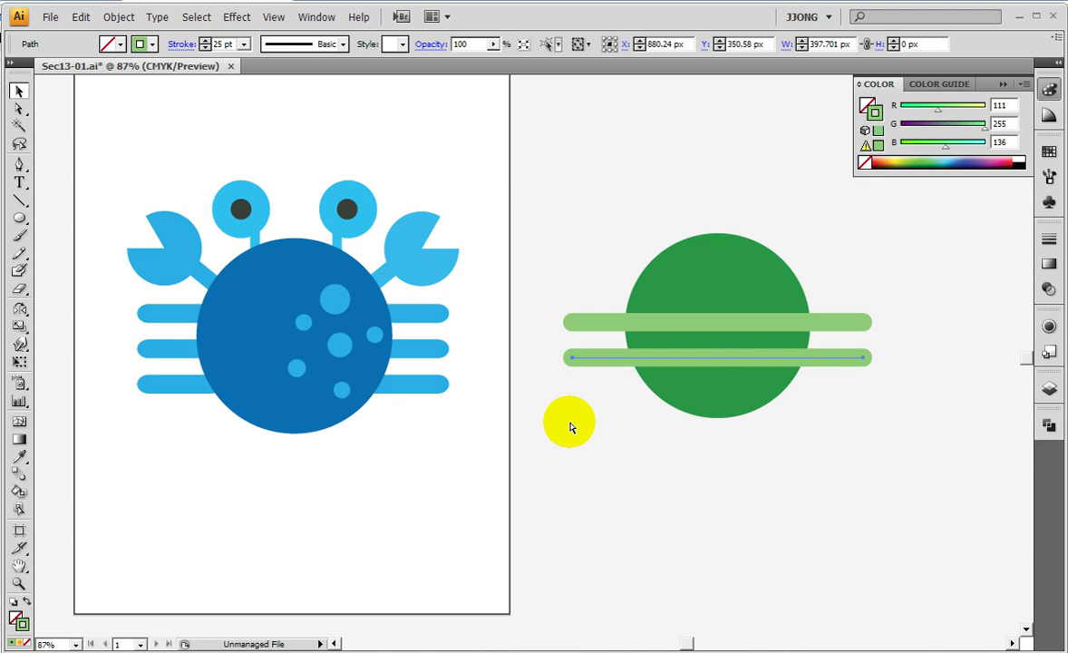
key(ctrl+d)
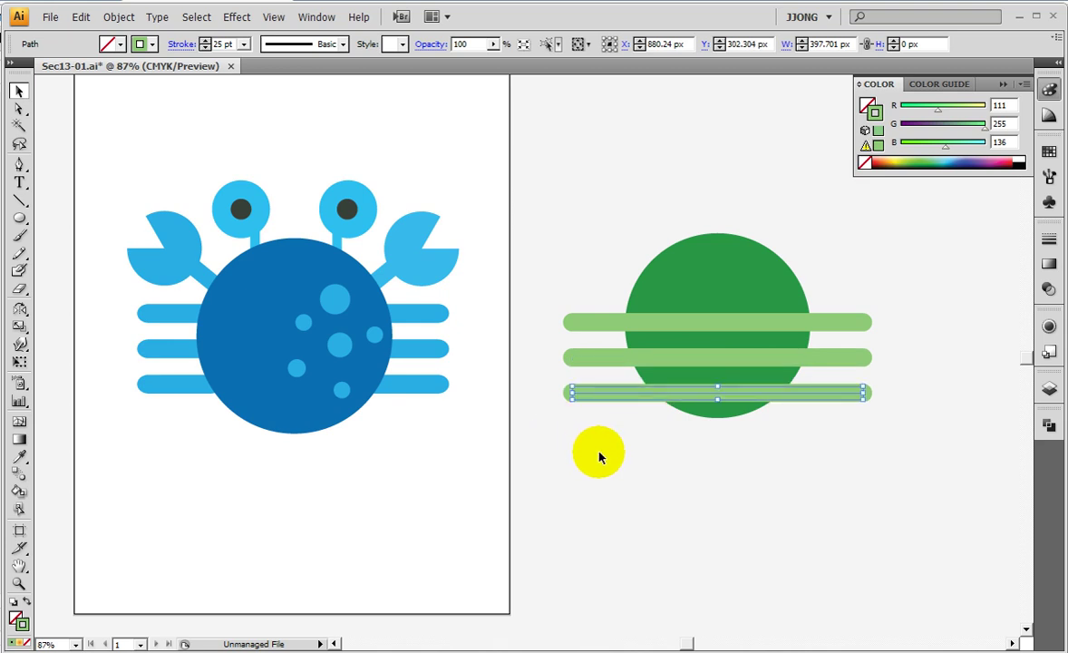
- Select all three bars and nudge them up three steps
click(596, 453)
drag(557, 292, 603, 446)
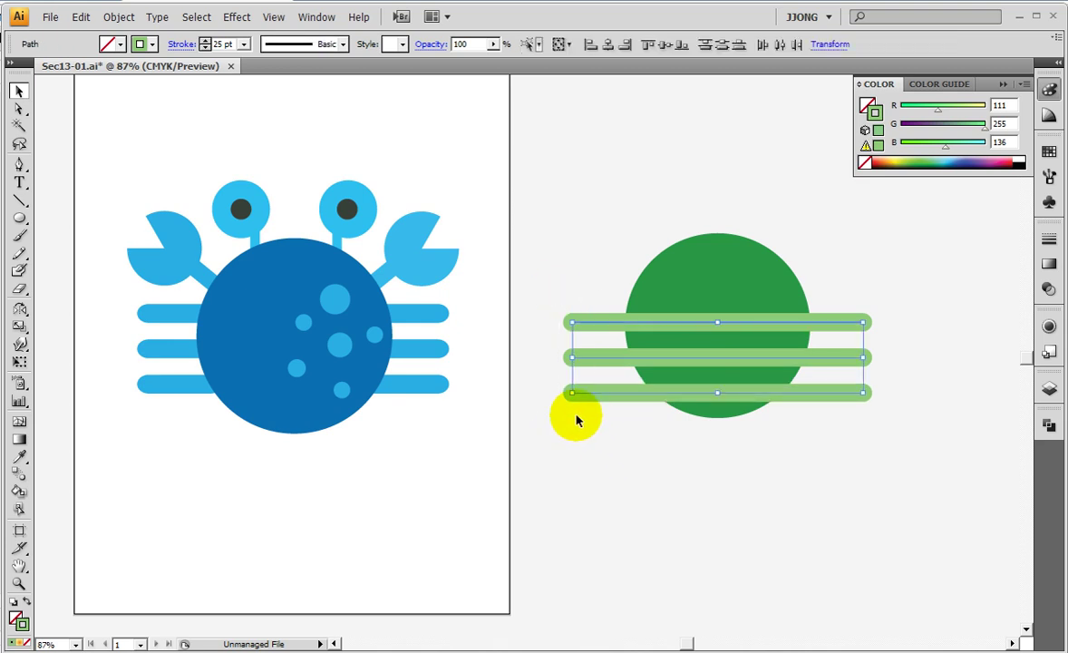
key(Up)
key(Up)
key(Up)
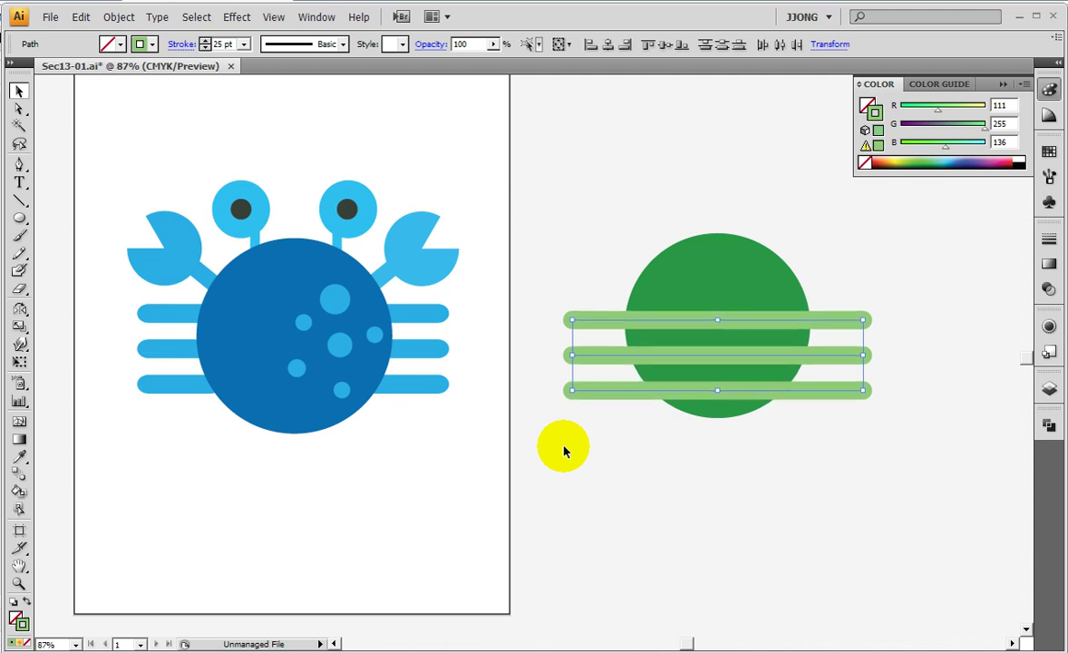
key(Up)
key(Up)
key(Up)
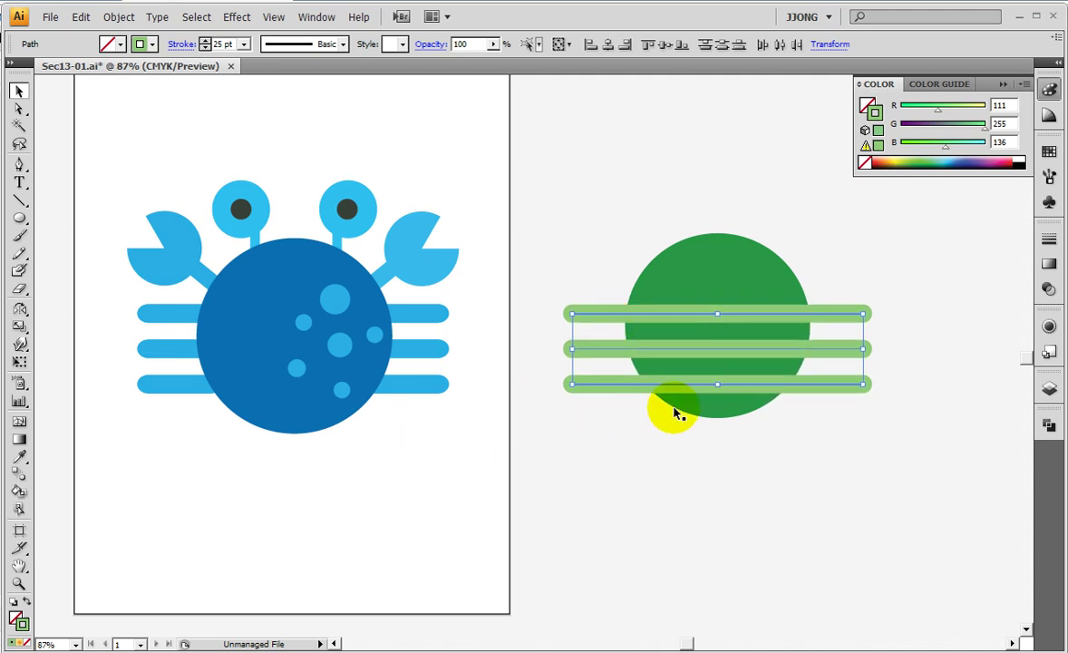
key(Up)
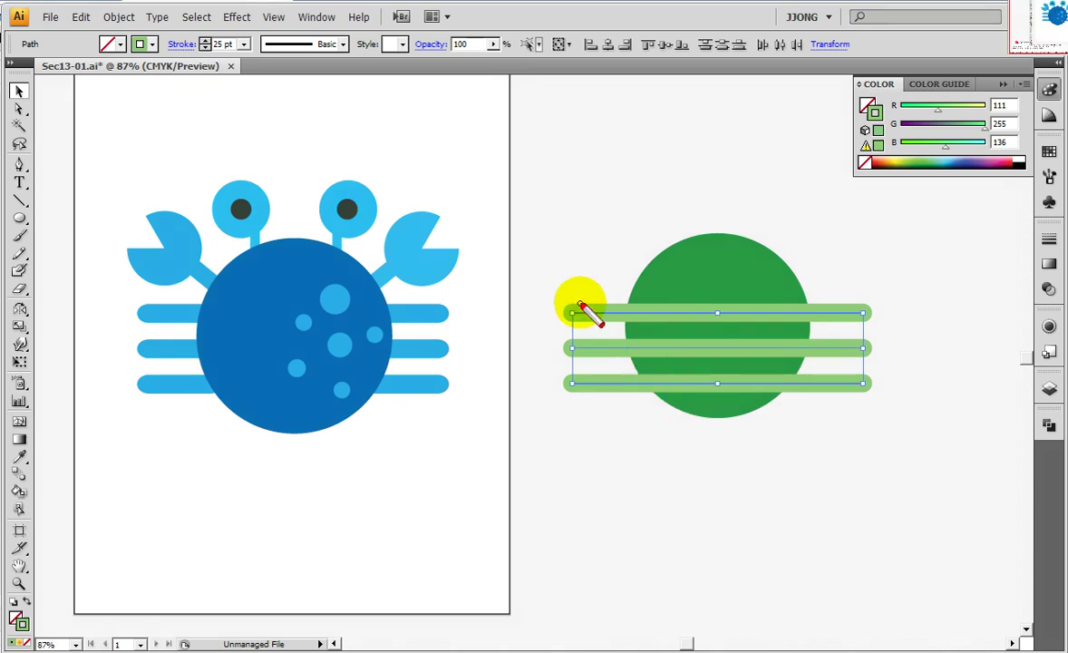
- Marquee-select the green body together with the three stripes
mouse_move(563, 308)
mouse_down()
mouse_move(587, 274)
mouse_move(630, 256)
mouse_up()
drag(809, 262, 870, 308)
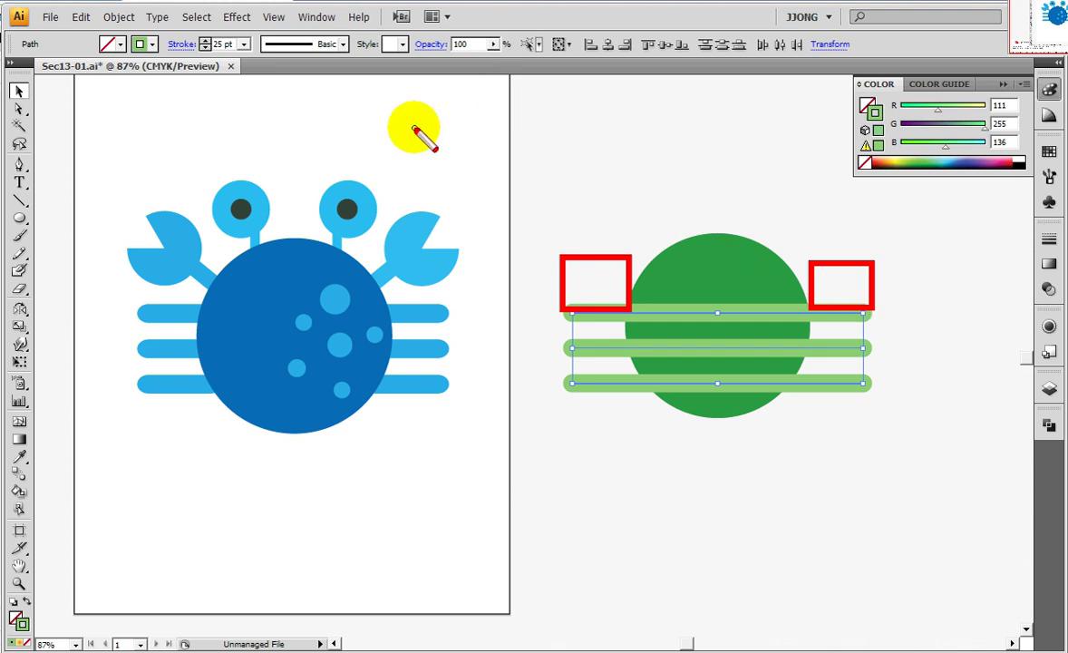
drag(532, 188, 881, 458)
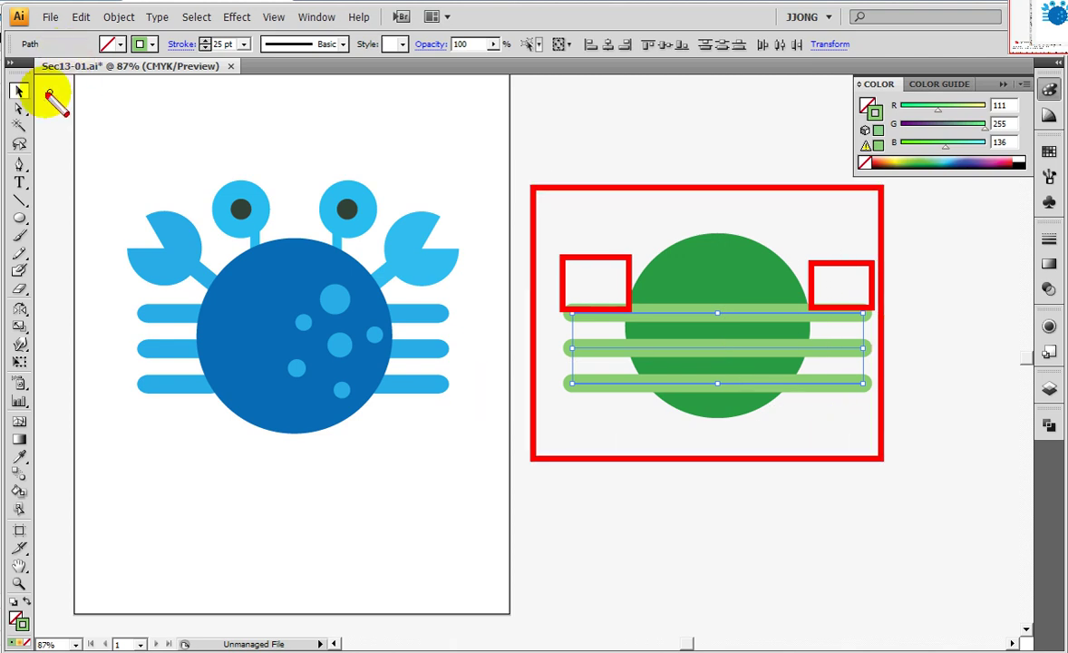
drag(8, 78, 41, 111)
key(Escape)
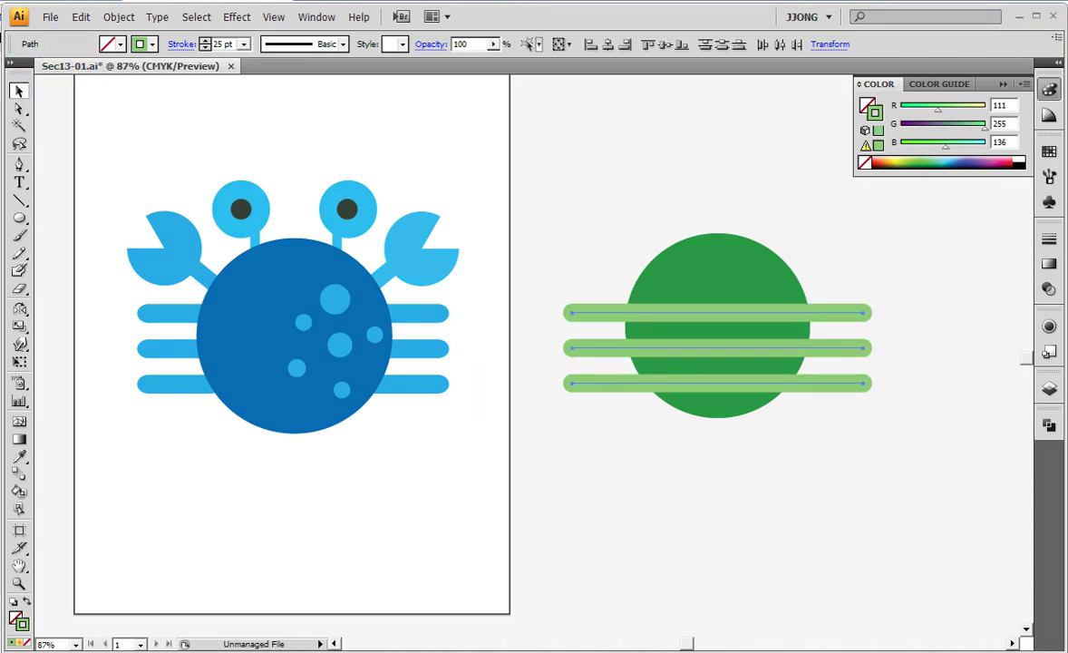
drag(544, 183, 887, 508)
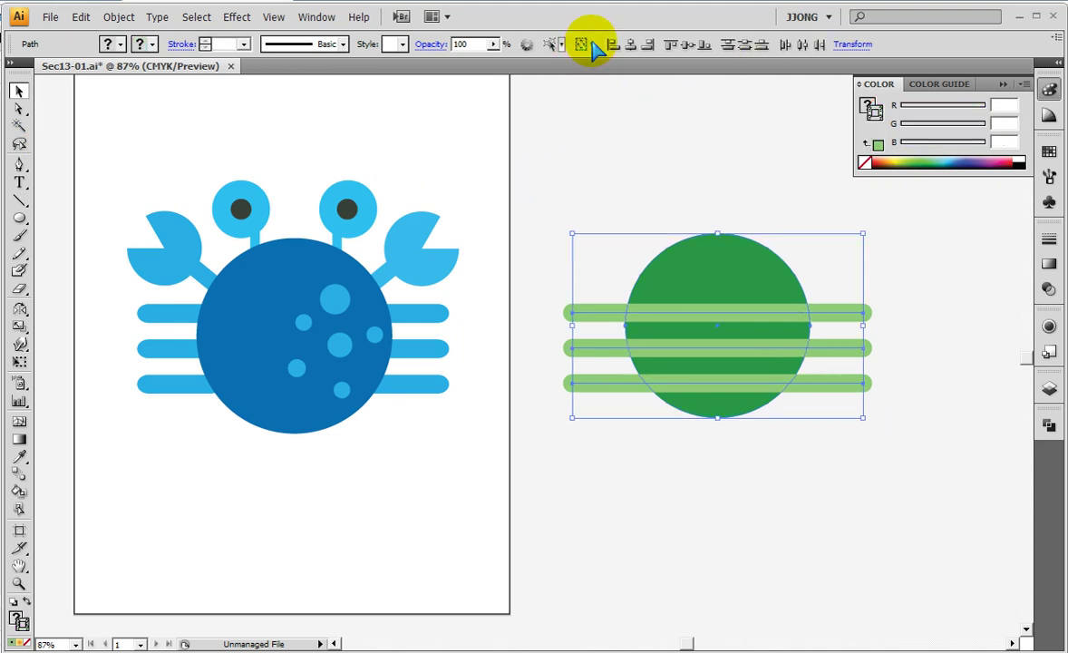
click(590, 43)
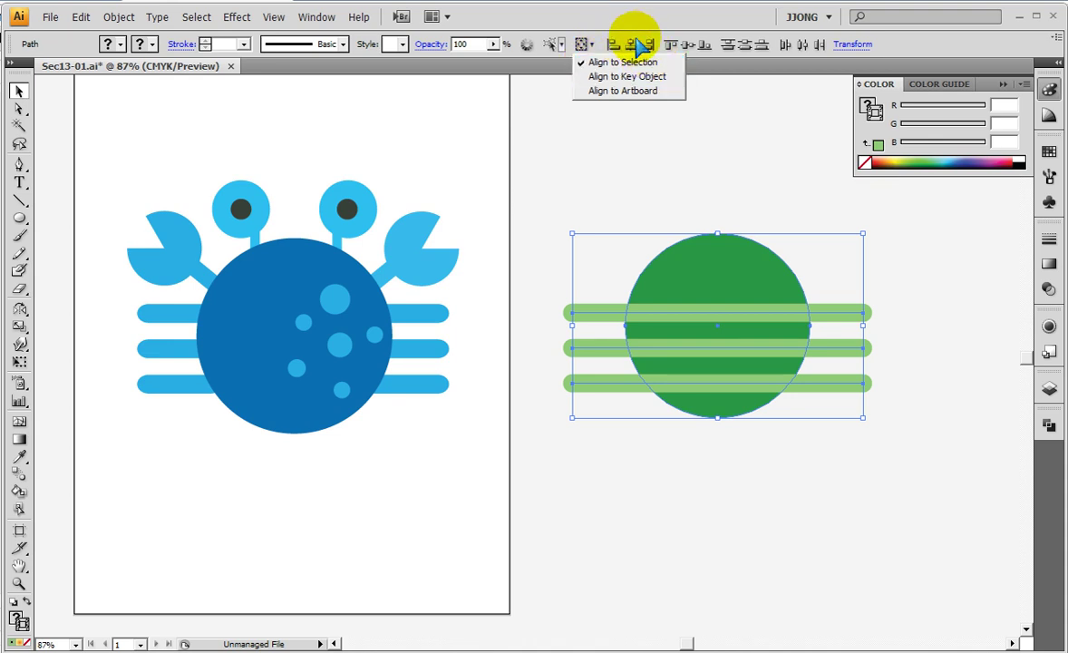
click(629, 42)
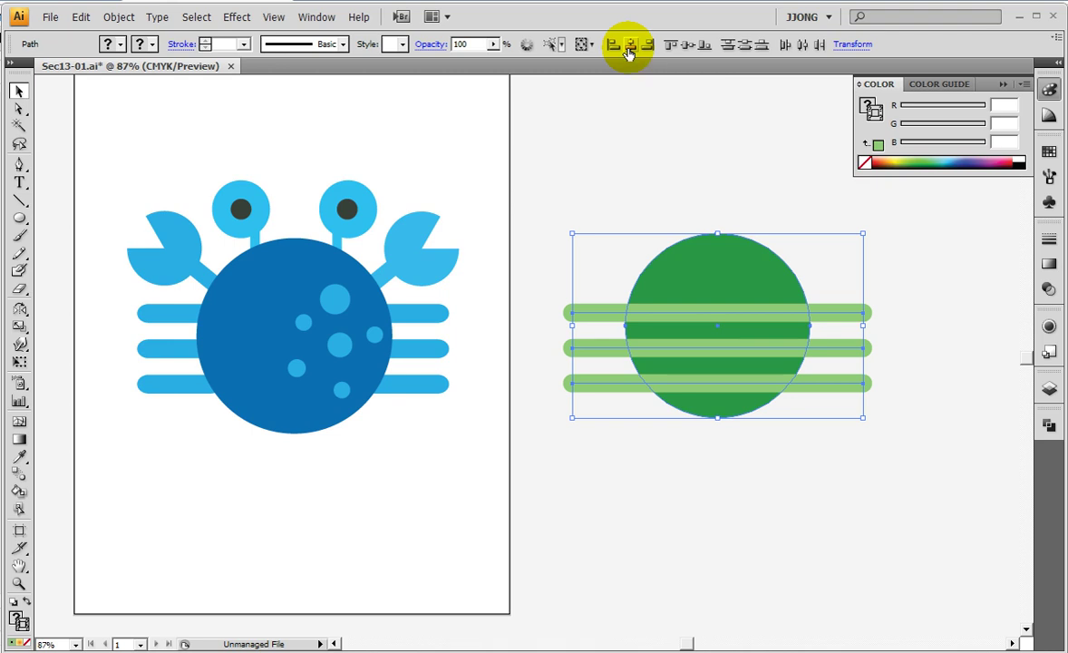
click(629, 53)
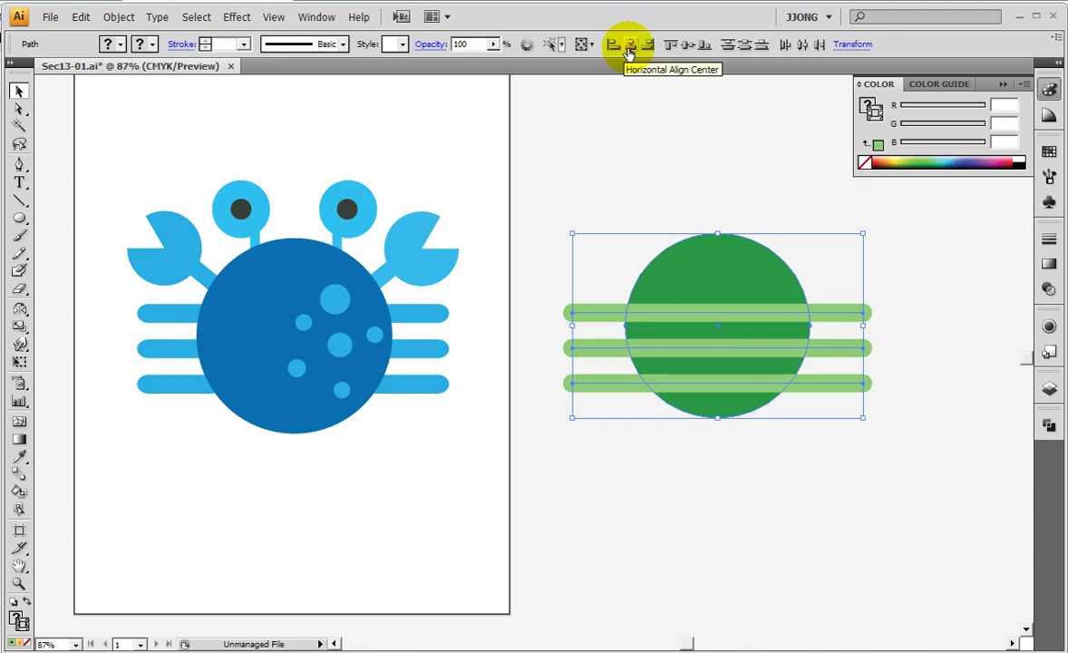
drag(590, 166, 929, 544)
click(631, 51)
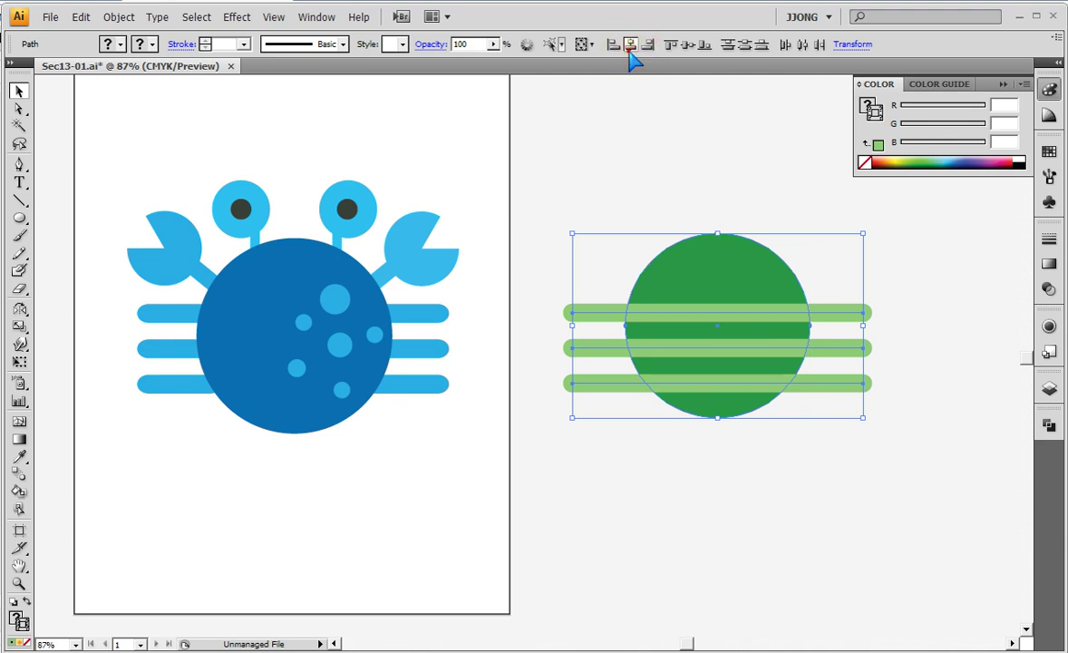
click(614, 164)
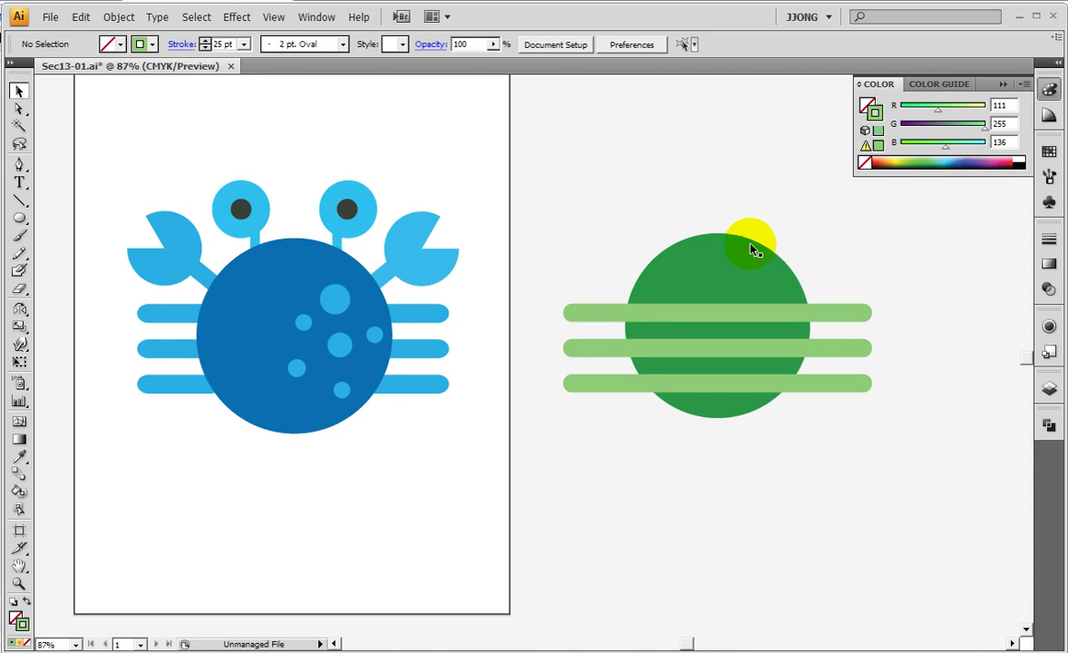
- Nudge the green circle into place and move it to the front via Arrange > Bring to Front
click(700, 265)
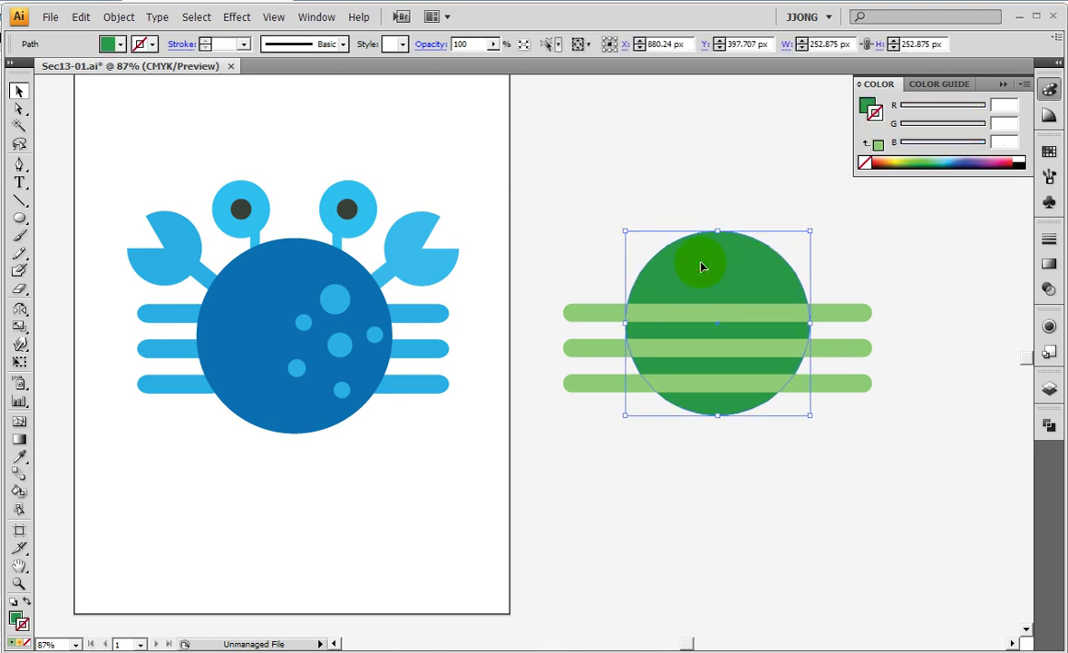
key(Down)
key(Down)
key(Down)
key(Down)
key(Down)
key(Down)
key(Down)
key(Down)
key(Down)
key(Down)
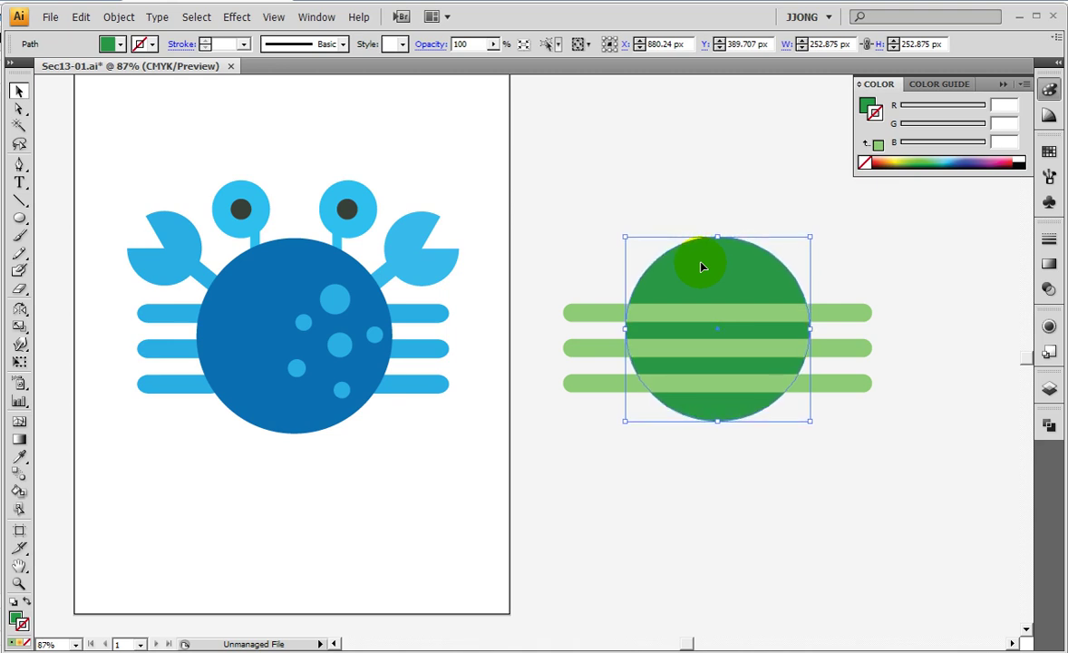
key(Up)
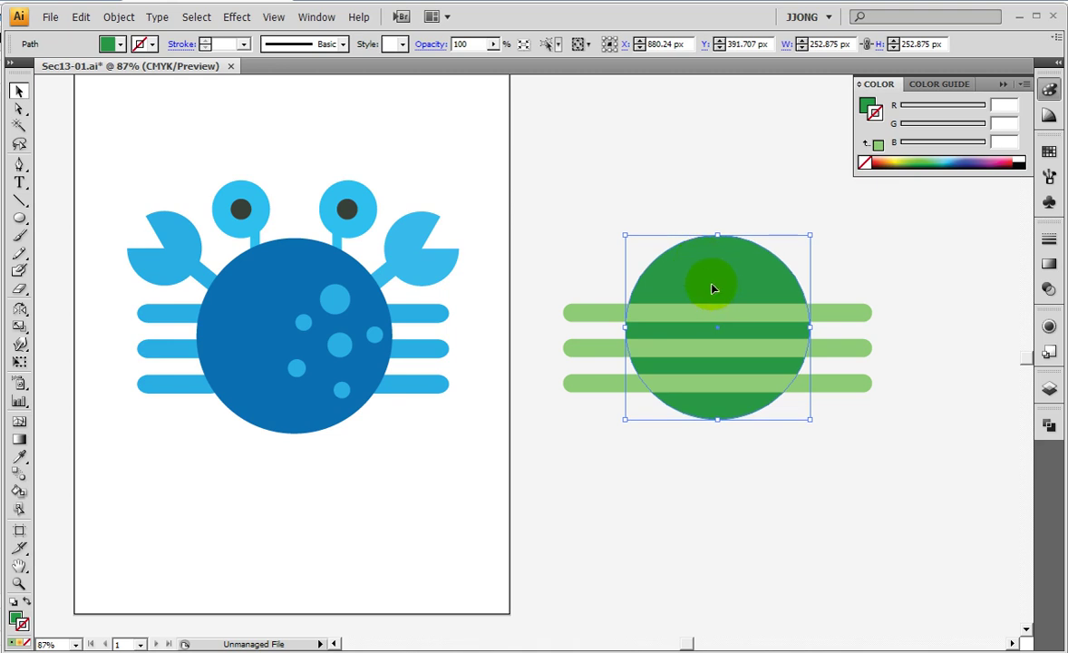
right_click(714, 288)
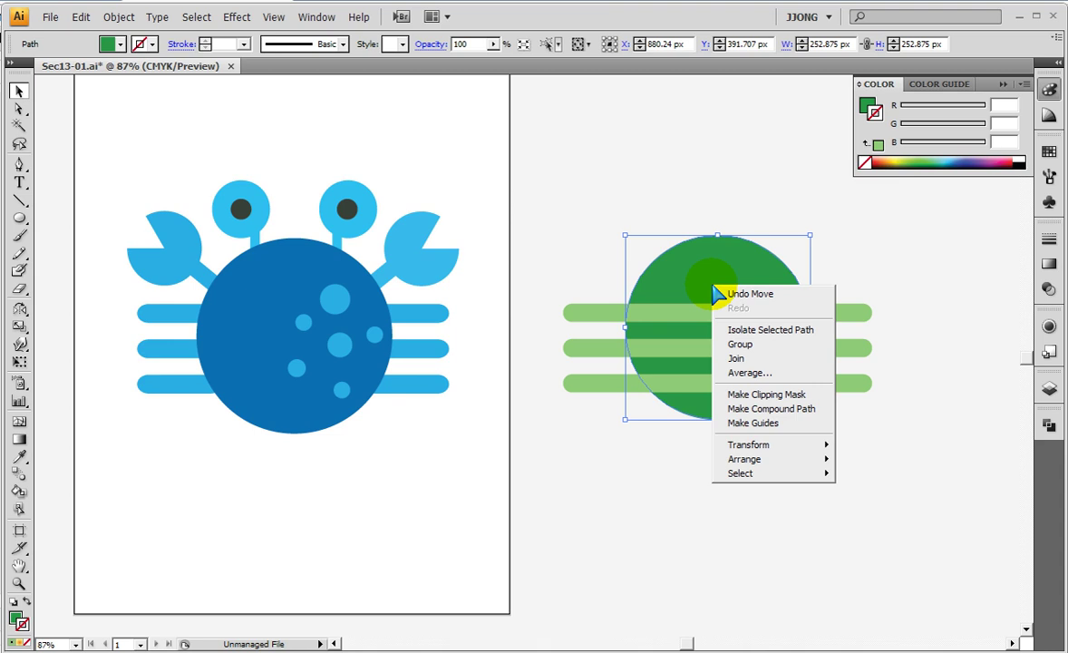
mouse_move(745, 459)
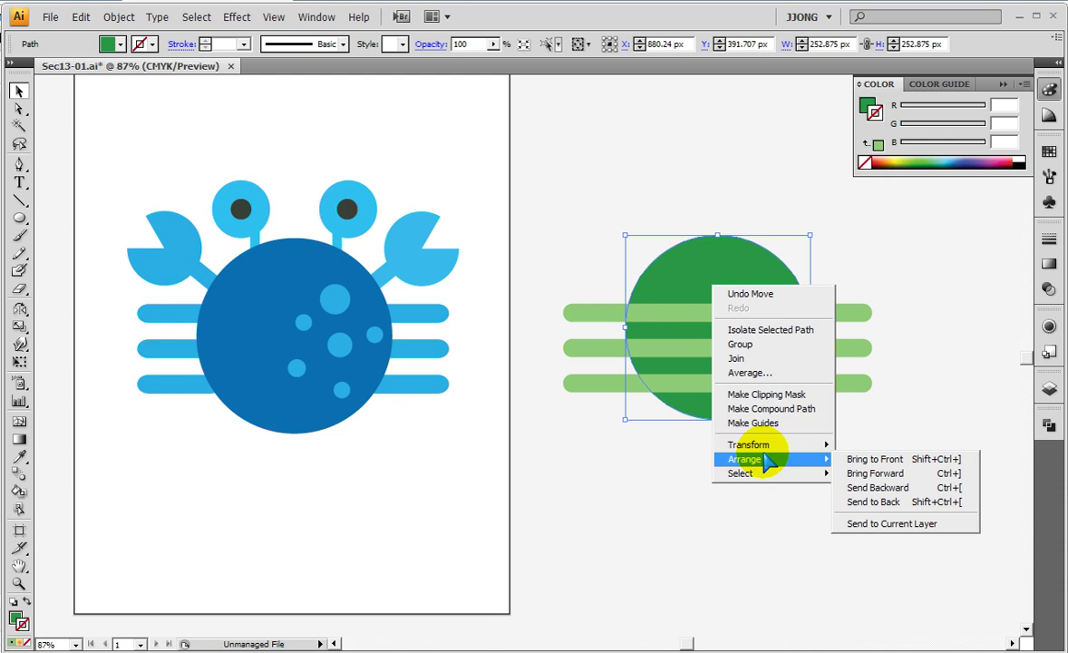
click(856, 459)
click(715, 473)
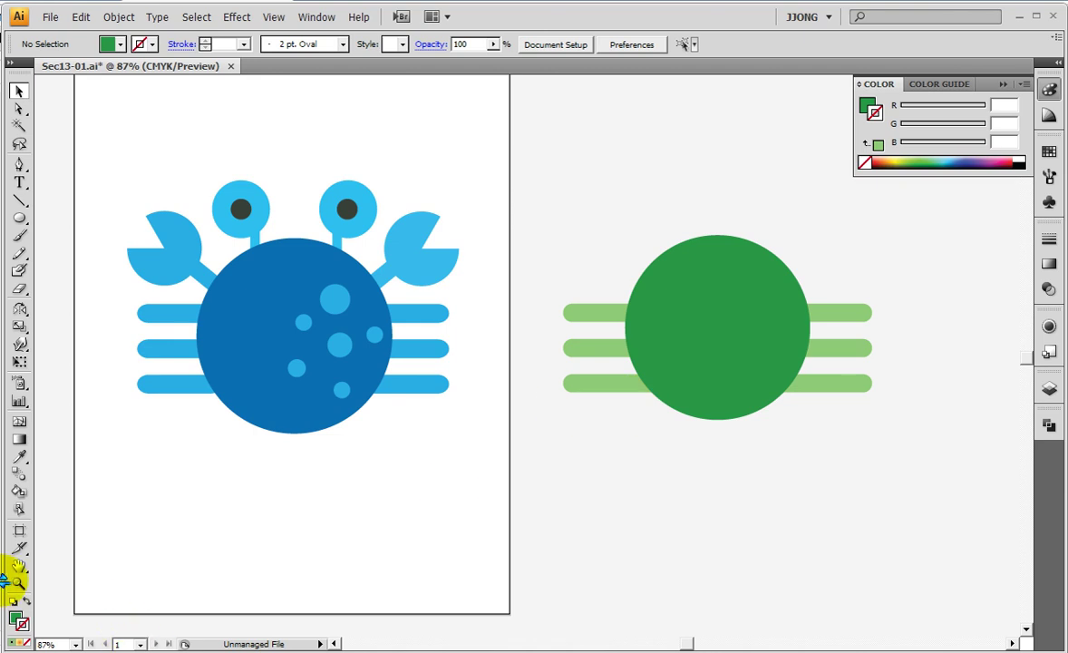
- Scale the body and leg stripes up slightly with a corner handle, then pan the view
drag(532, 190, 875, 493)
mouse_move(866, 418)
mouse_down()
mouse_move(902, 463)
mouse_move(893, 437)
mouse_up()
click(871, 474)
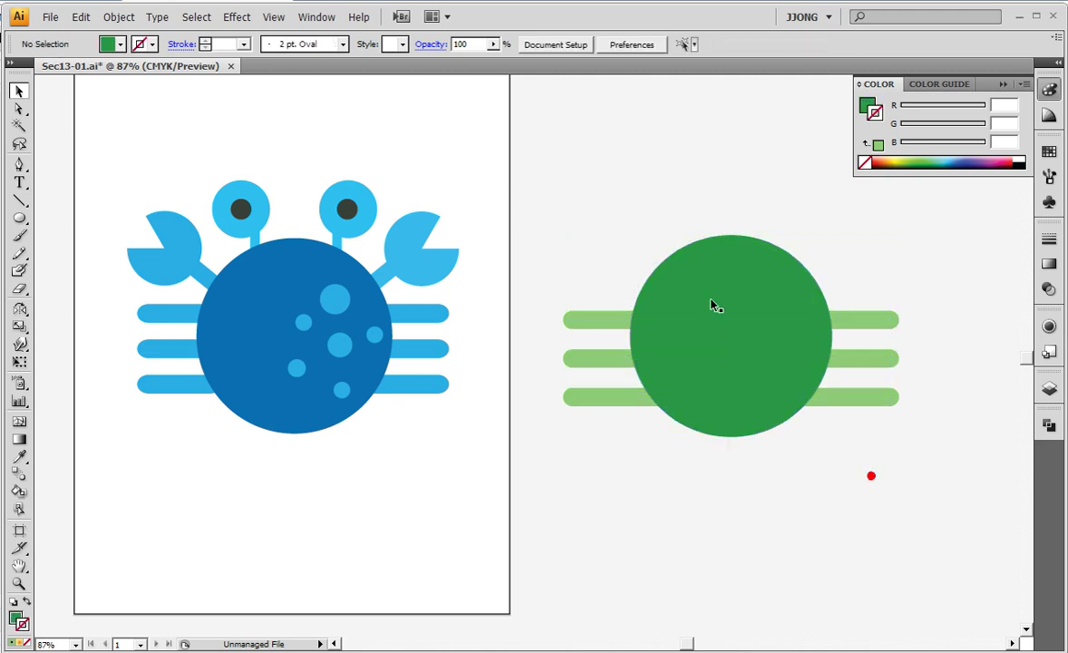
drag(585, 200, 667, 270)
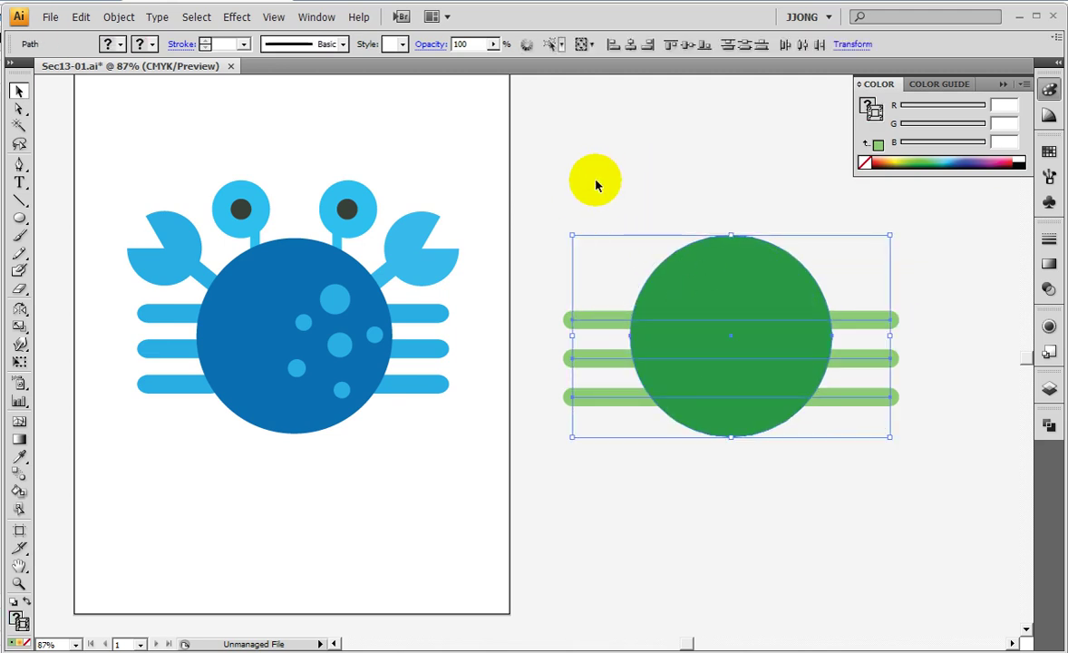
click(573, 234)
drag(648, 161, 691, 284)
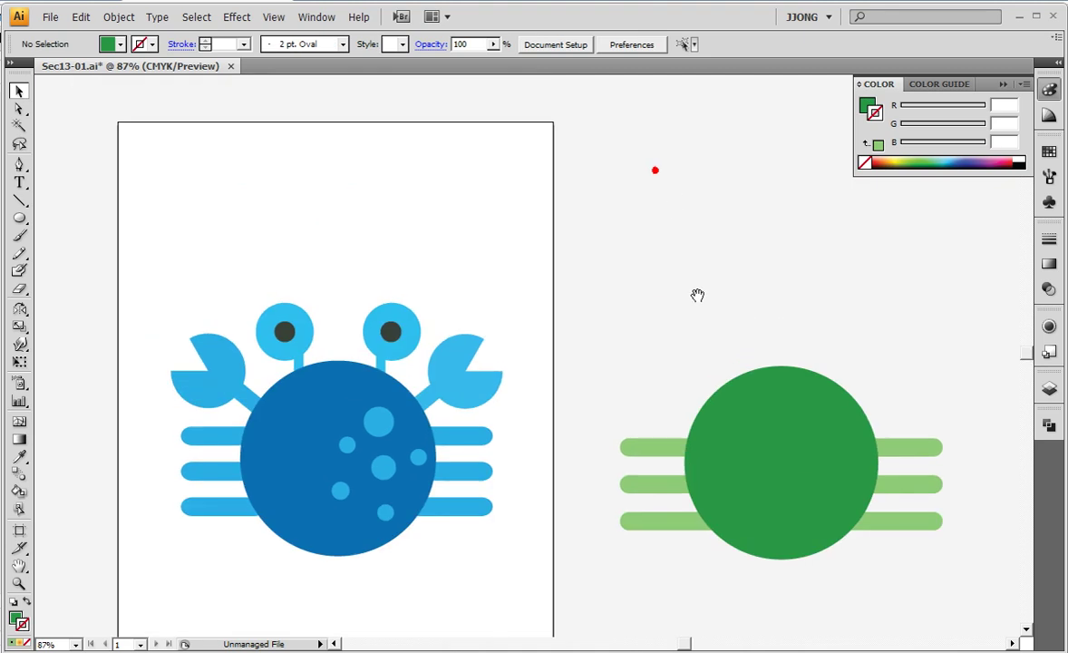
- Draw a small 91.954 px circle near the body's upper-left edge
click(22, 217)
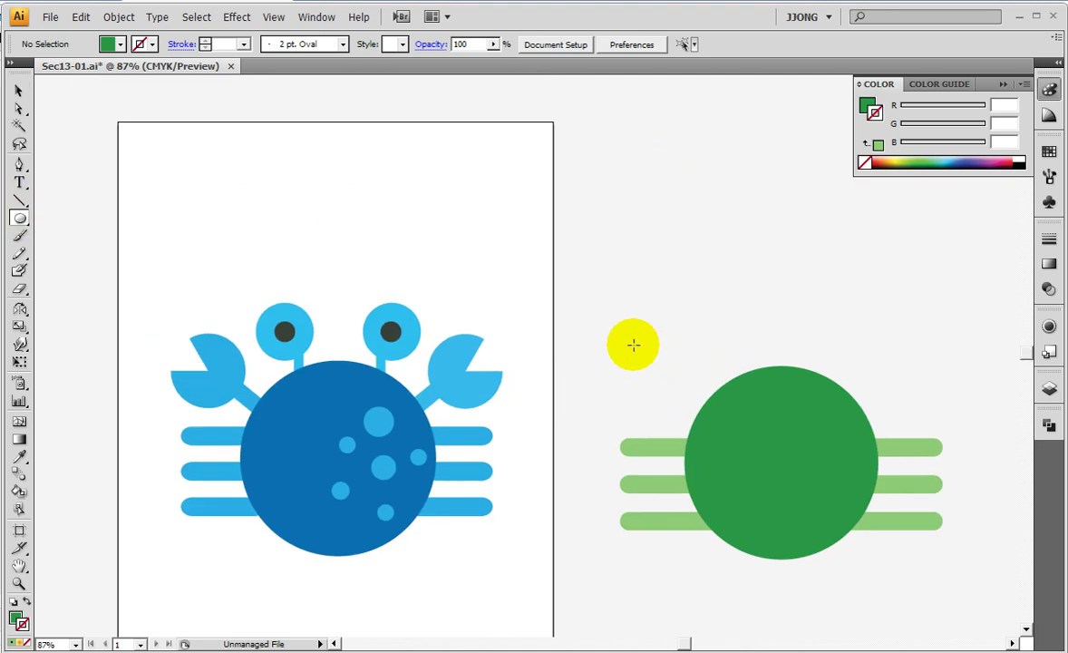
drag(631, 338, 692, 405)
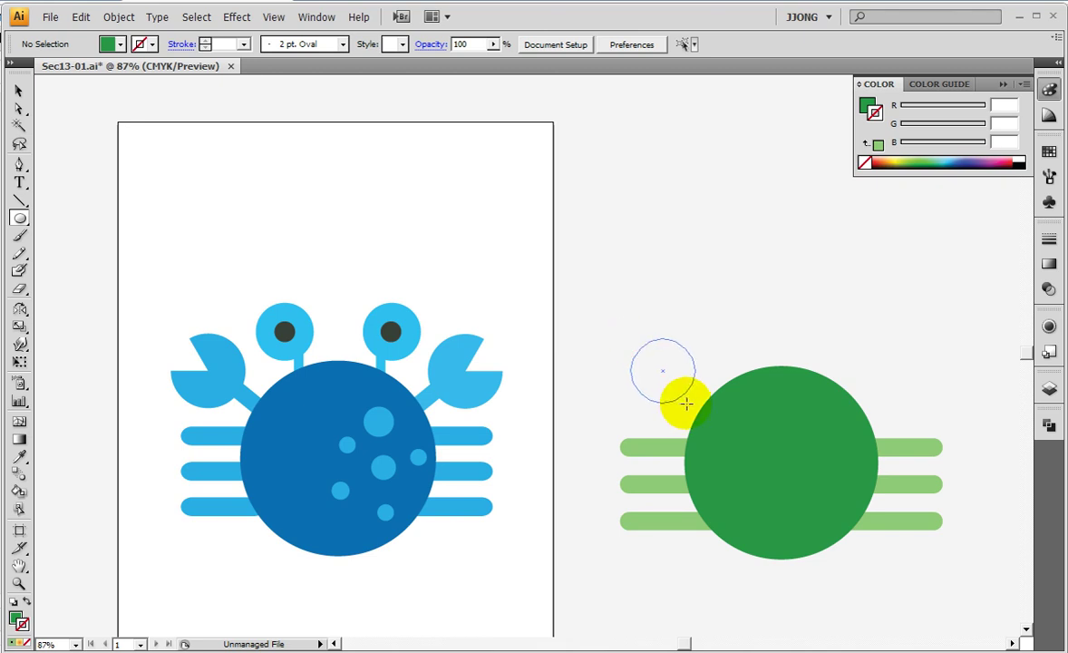
click(18, 90)
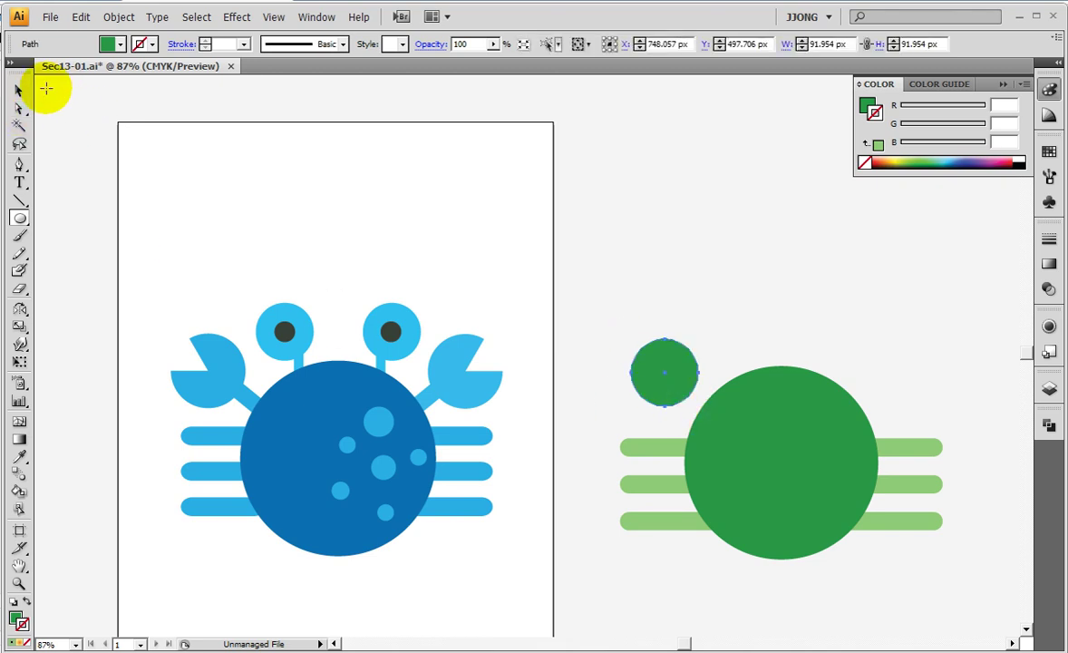
- Select the small circle and show its RGB sliders, trying a lighter green
click(606, 265)
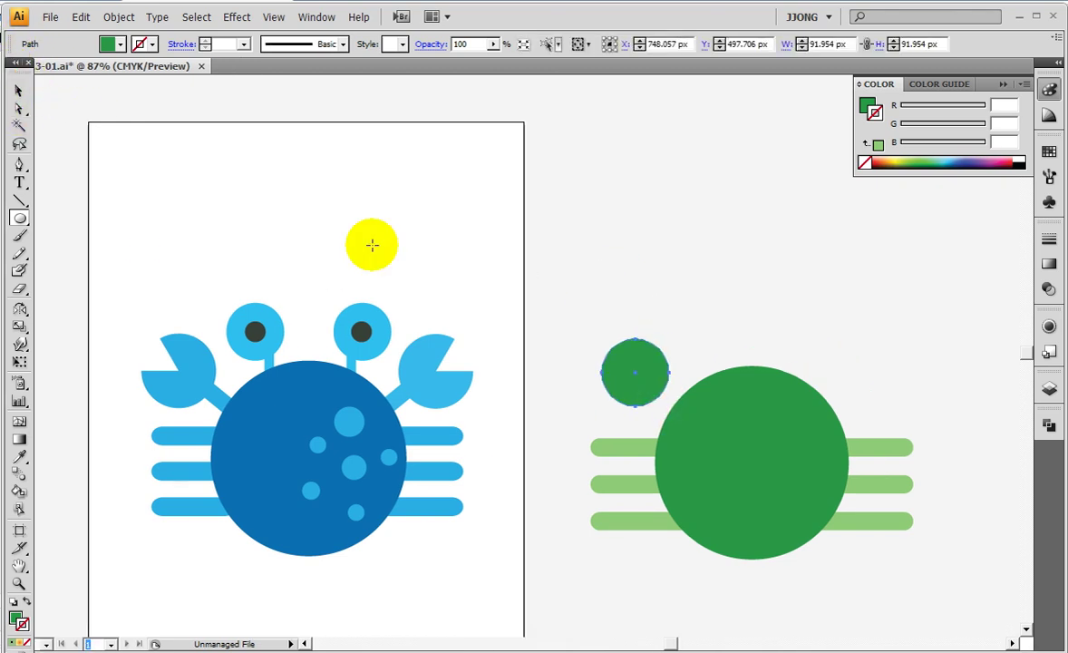
click(19, 91)
click(615, 374)
click(869, 106)
click(866, 126)
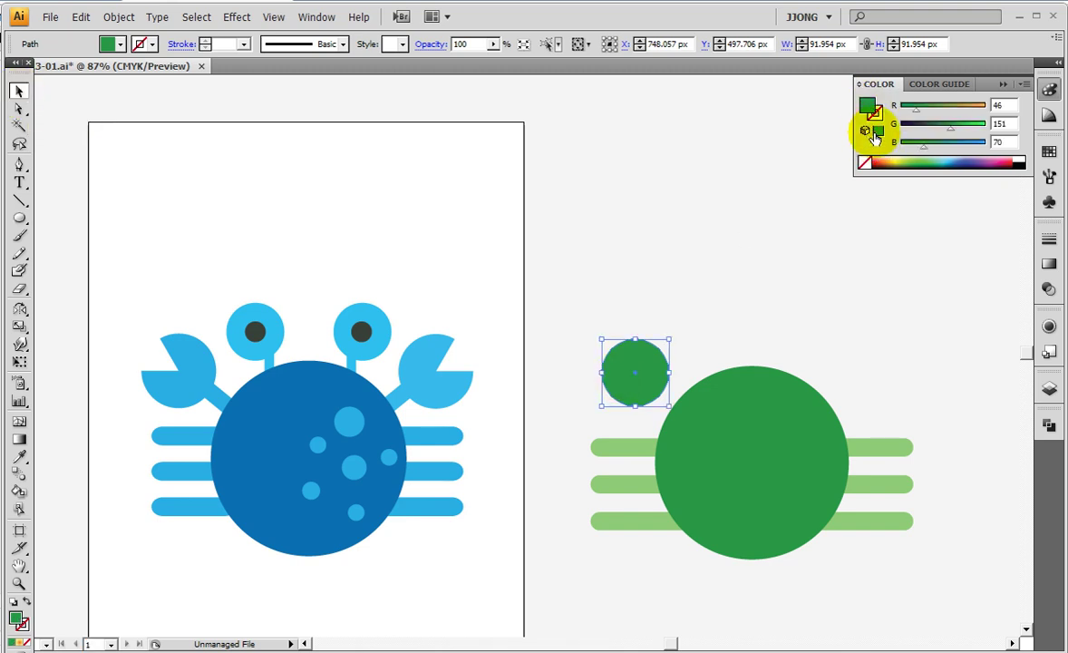
click(947, 131)
drag(948, 132, 965, 127)
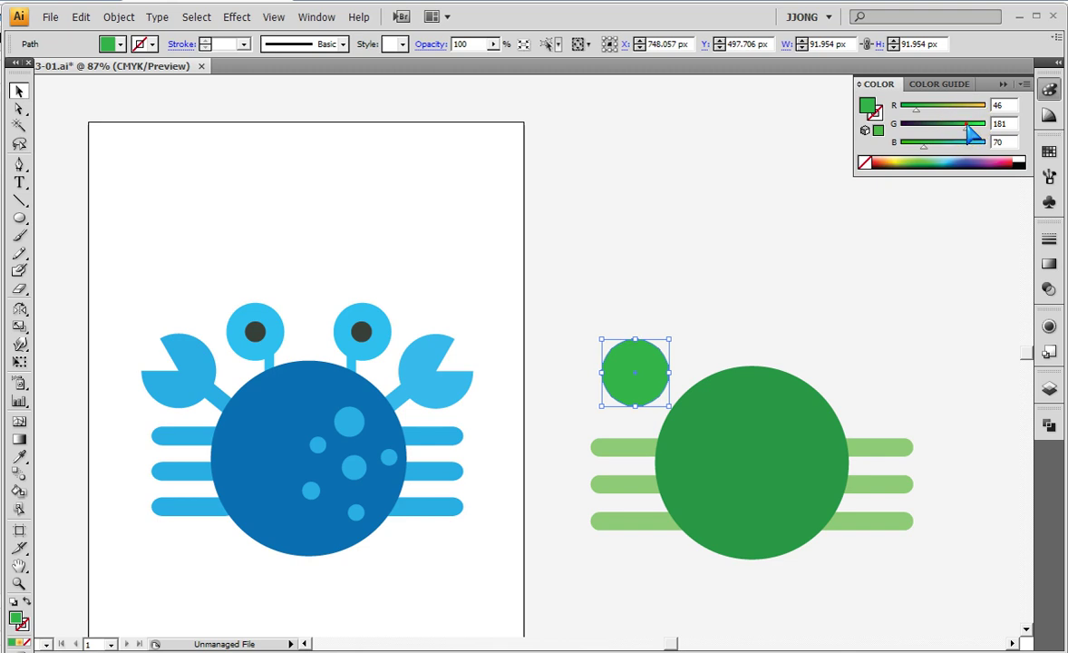
click(18, 91)
- Enlarge the small circle slightly and colour it red-orange (R214 G89 B70)
drag(601, 338, 594, 332)
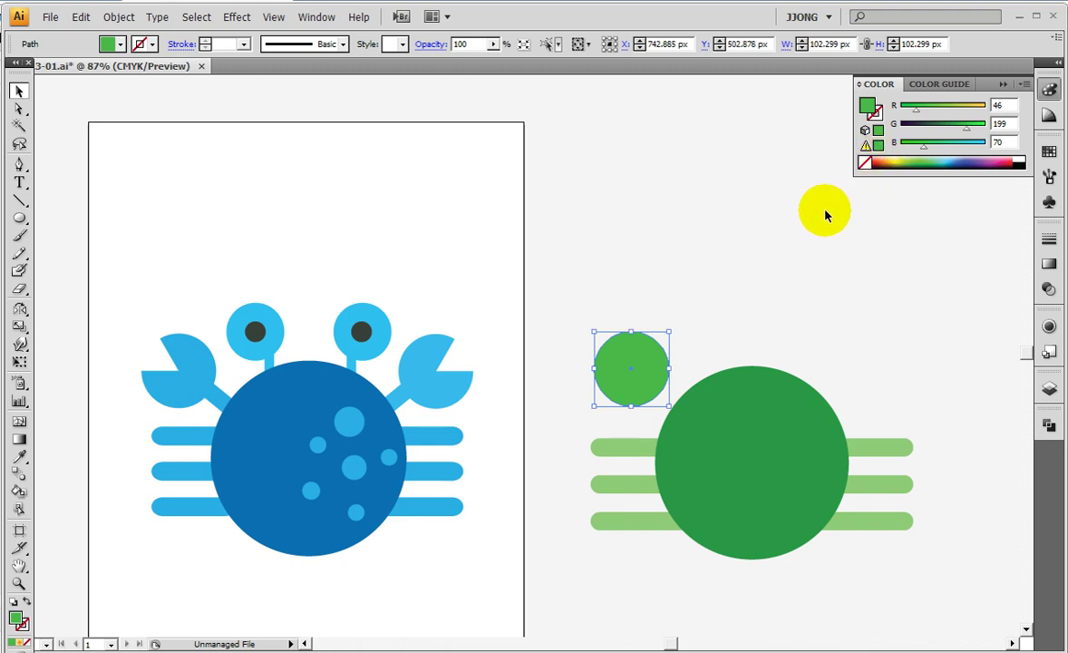
click(737, 213)
click(654, 363)
mouse_move(915, 109)
mouse_down()
mouse_move(973, 110)
mouse_move(930, 123)
mouse_up()
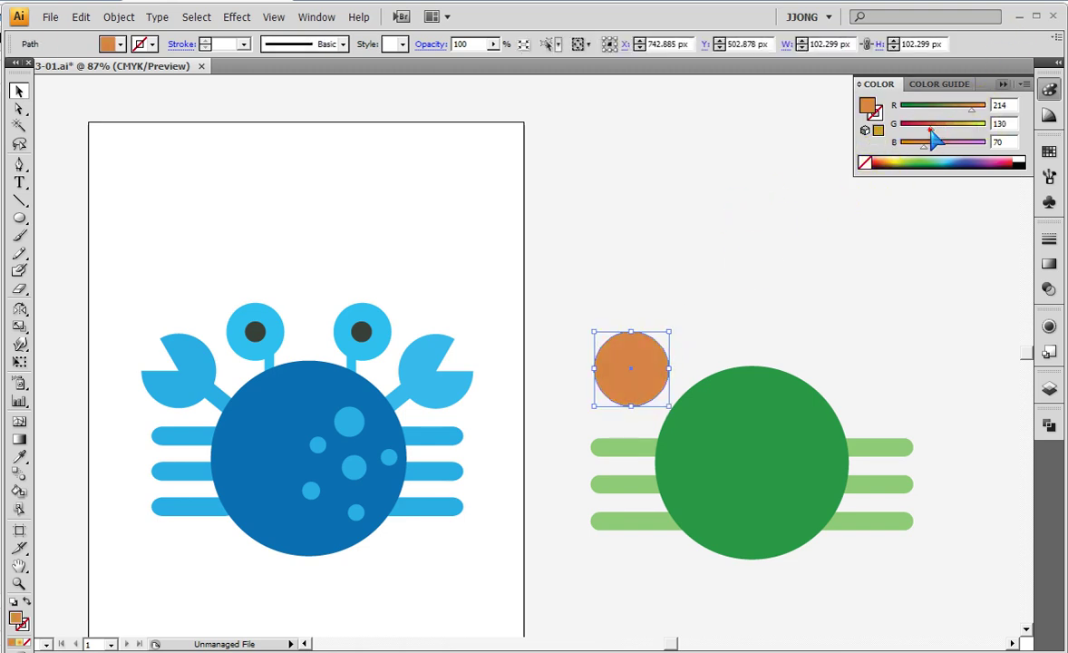
click(771, 118)
- Move the red-orange circle up beside the body's upper left
drag(641, 373, 641, 364)
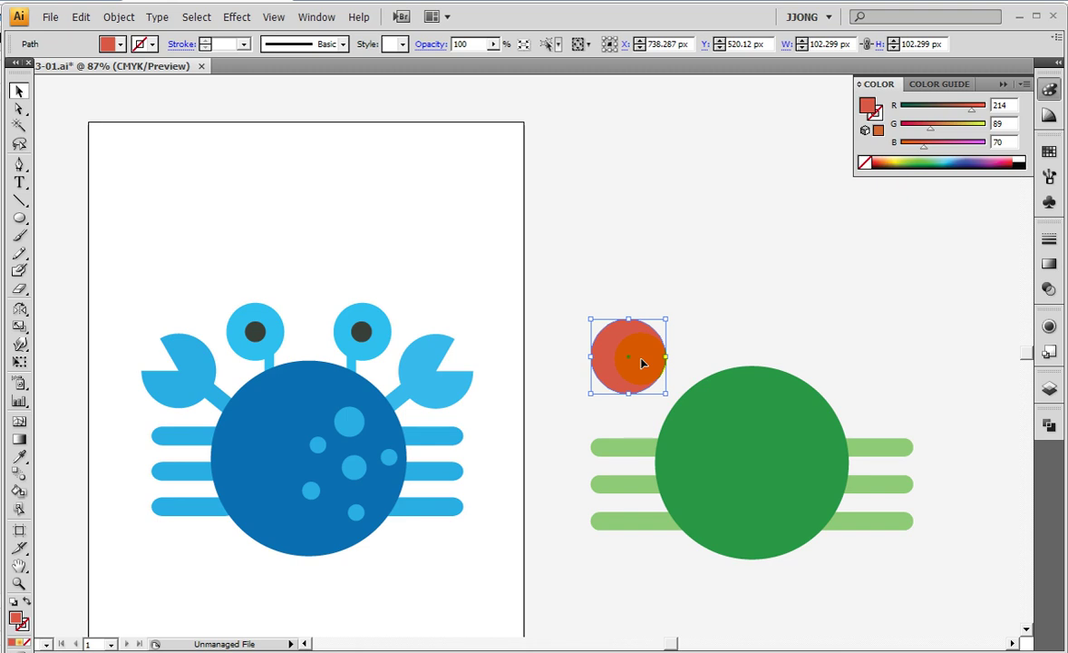
drag(641, 363, 634, 392)
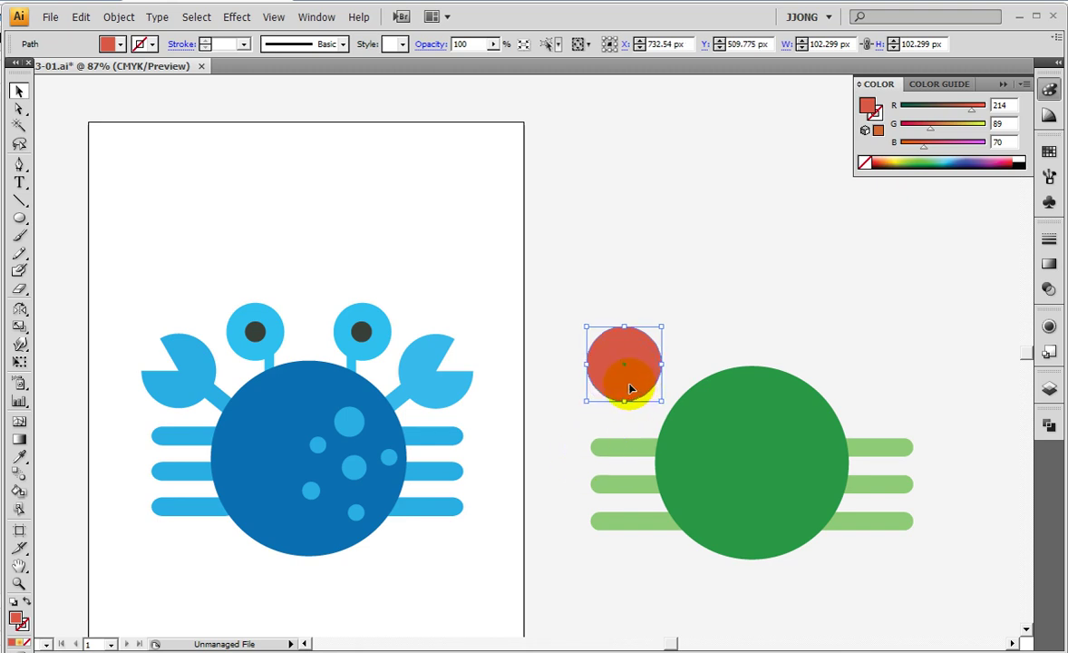
drag(631, 388, 631, 388)
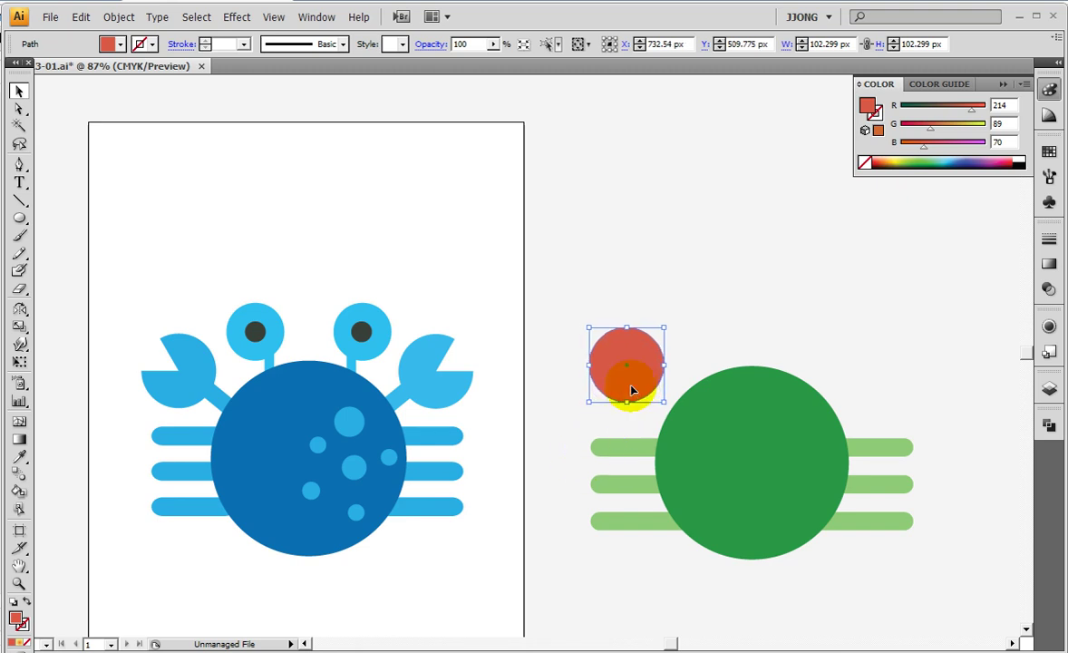
click(19, 581)
- Draw a closed triangle with the Pen tool, one corner at the red circle's centre
drag(562, 307, 794, 550)
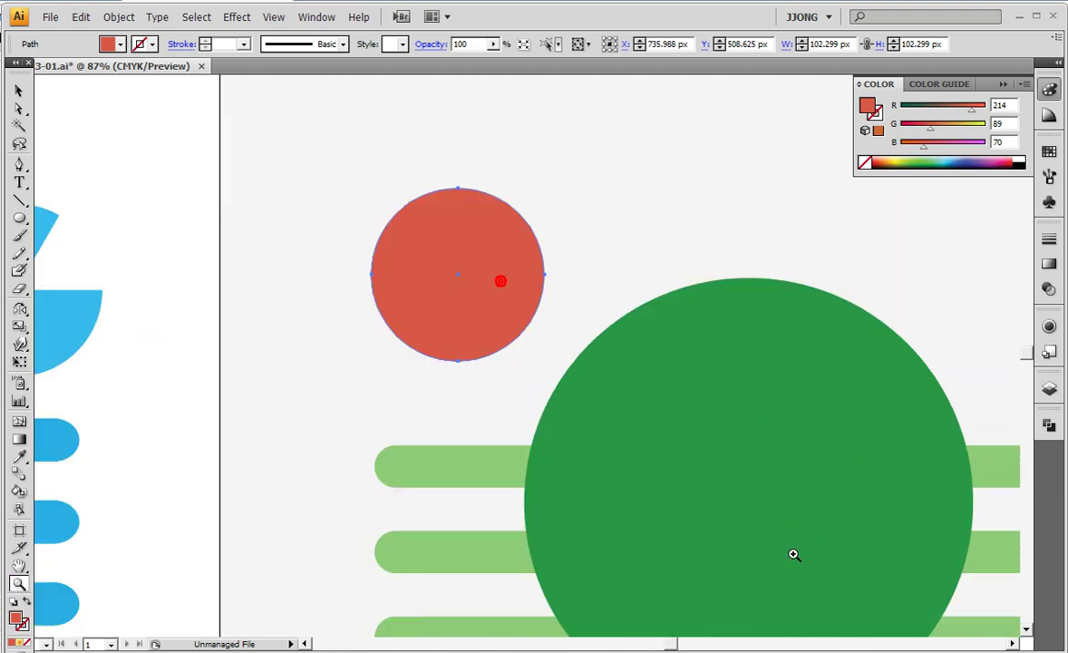
click(20, 164)
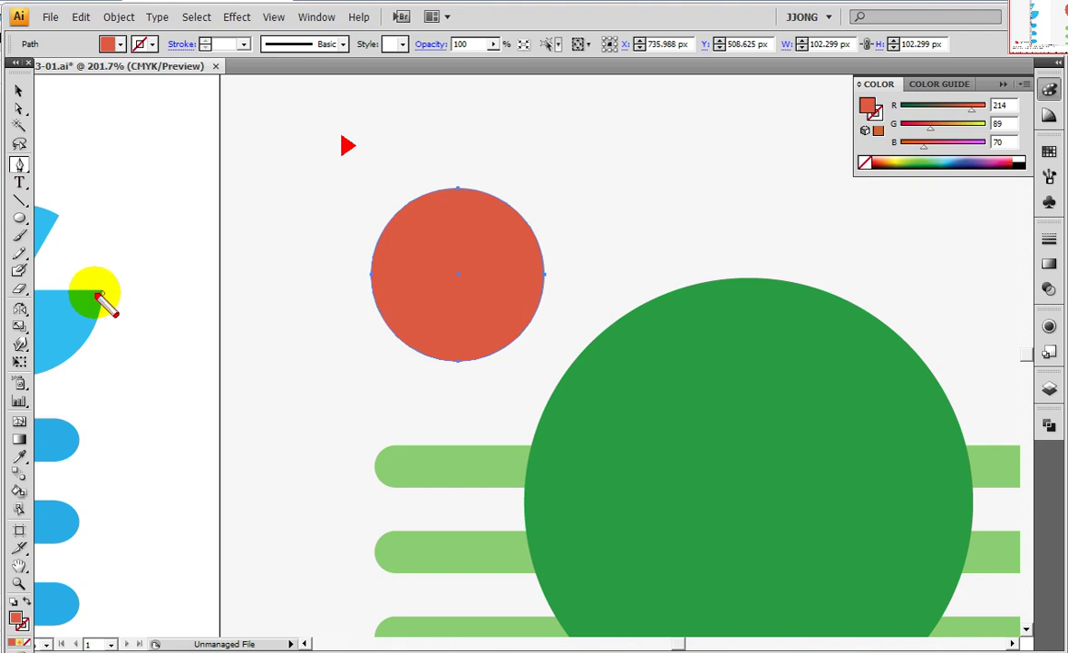
click(459, 241)
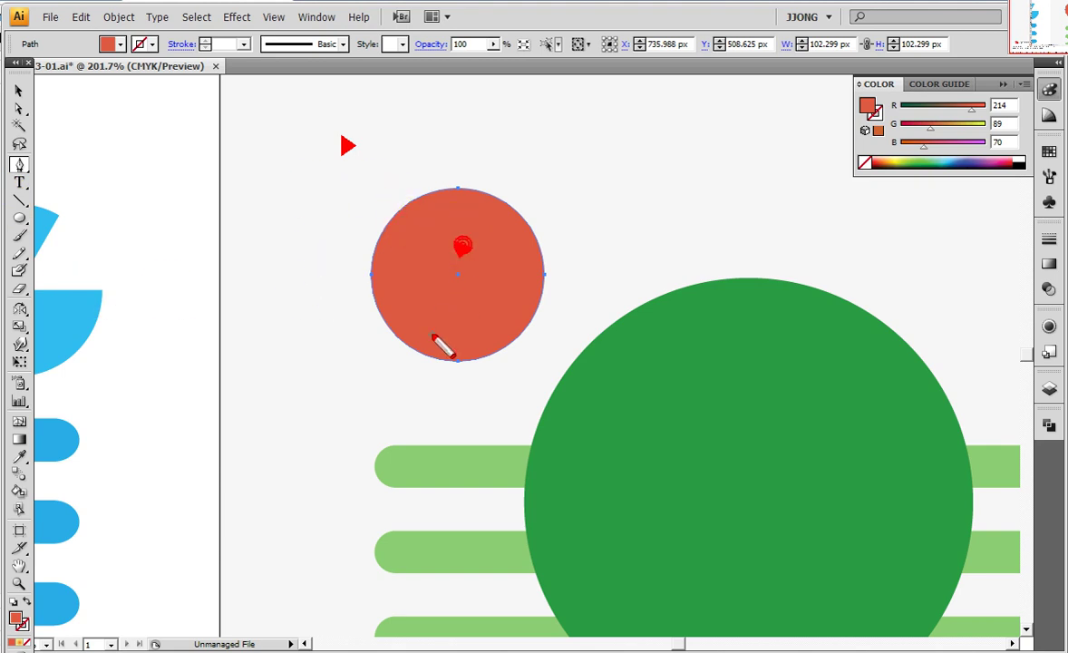
click(317, 269)
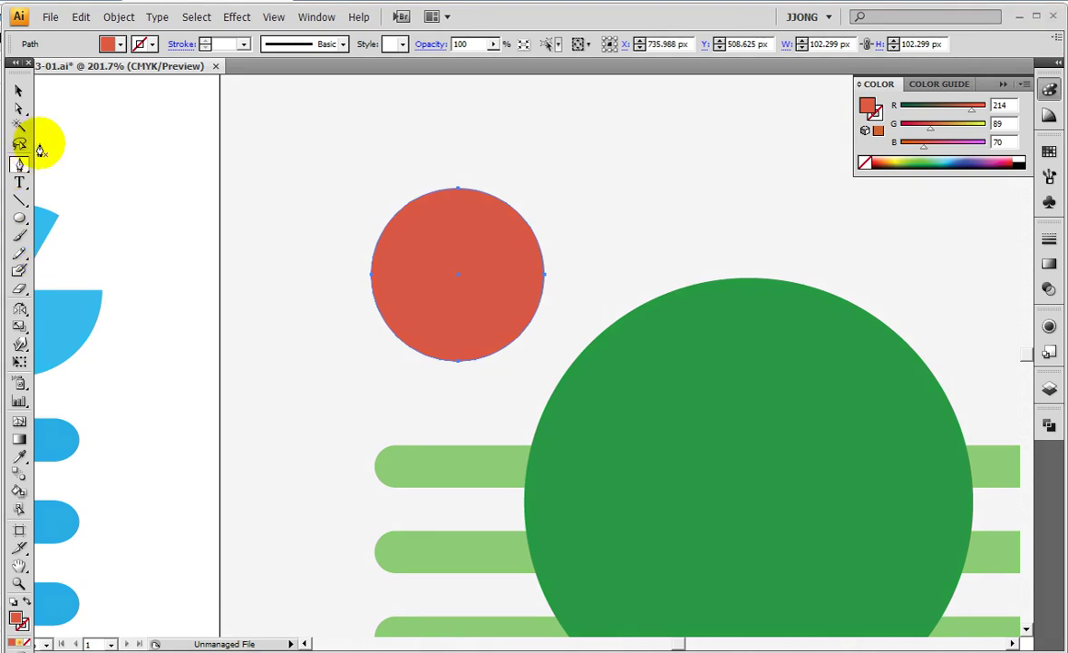
click(362, 158)
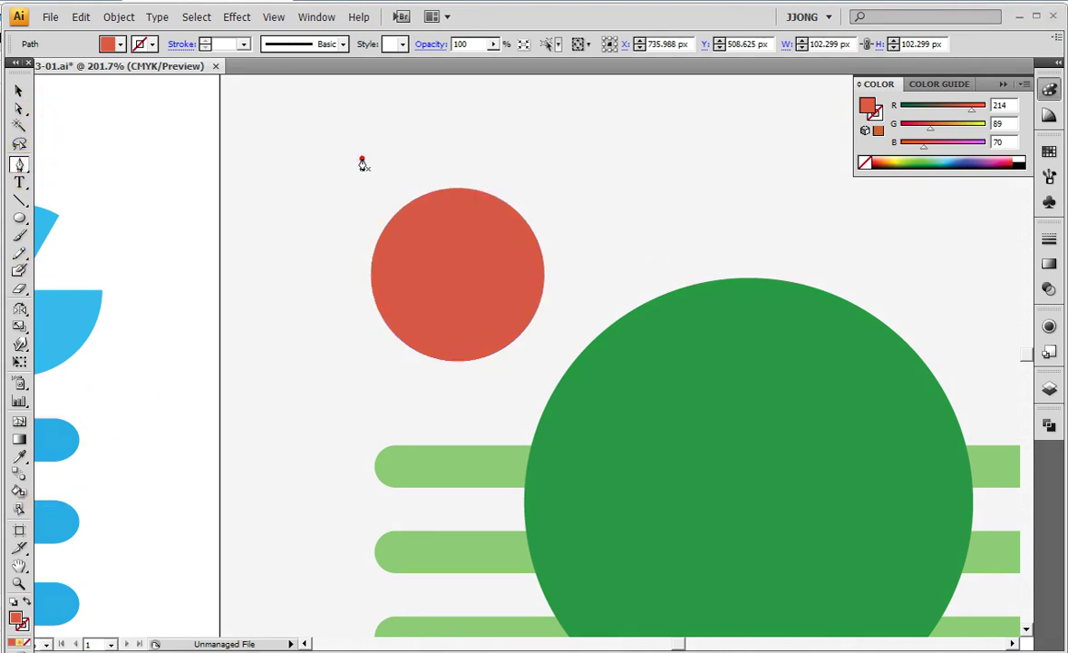
click(454, 282)
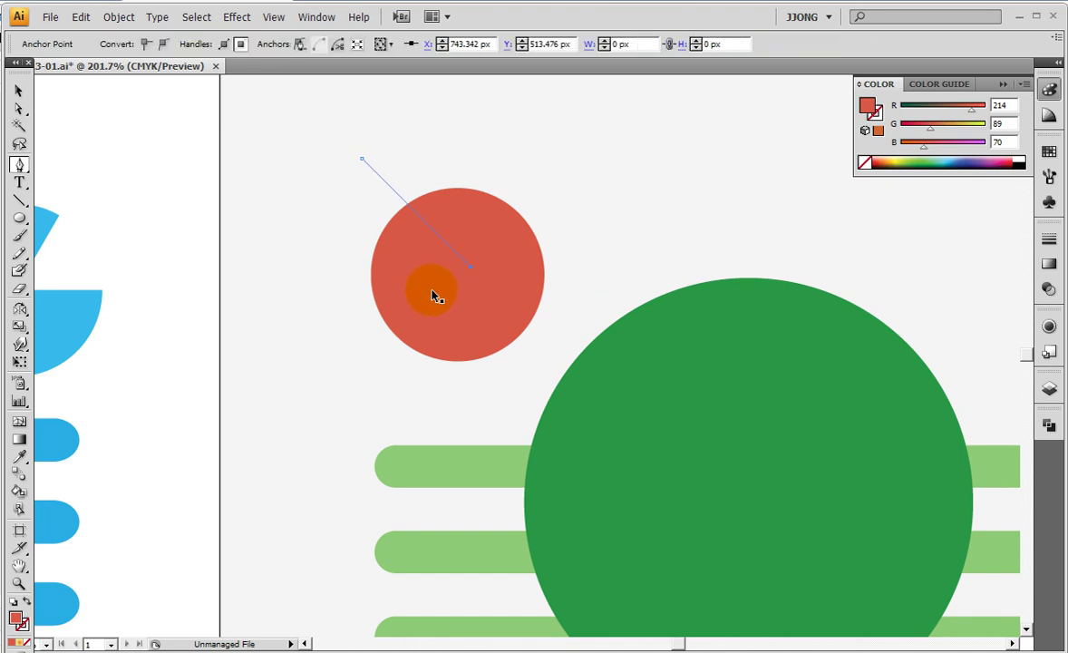
key(ctrl+z)
click(457, 271)
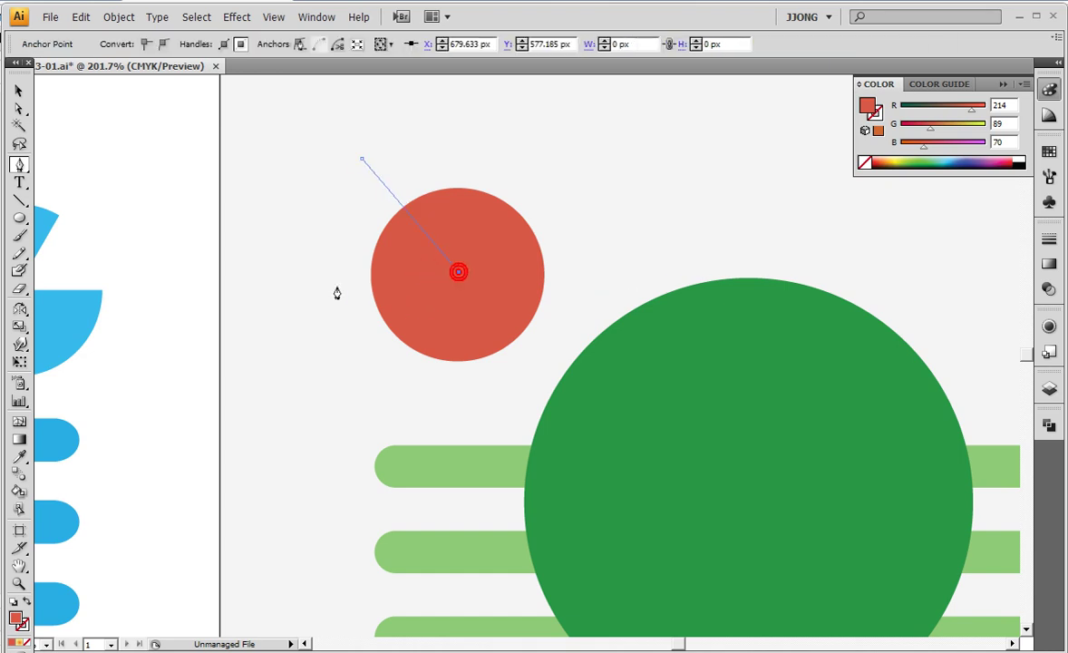
click(315, 272)
ctrl+click(163, 295)
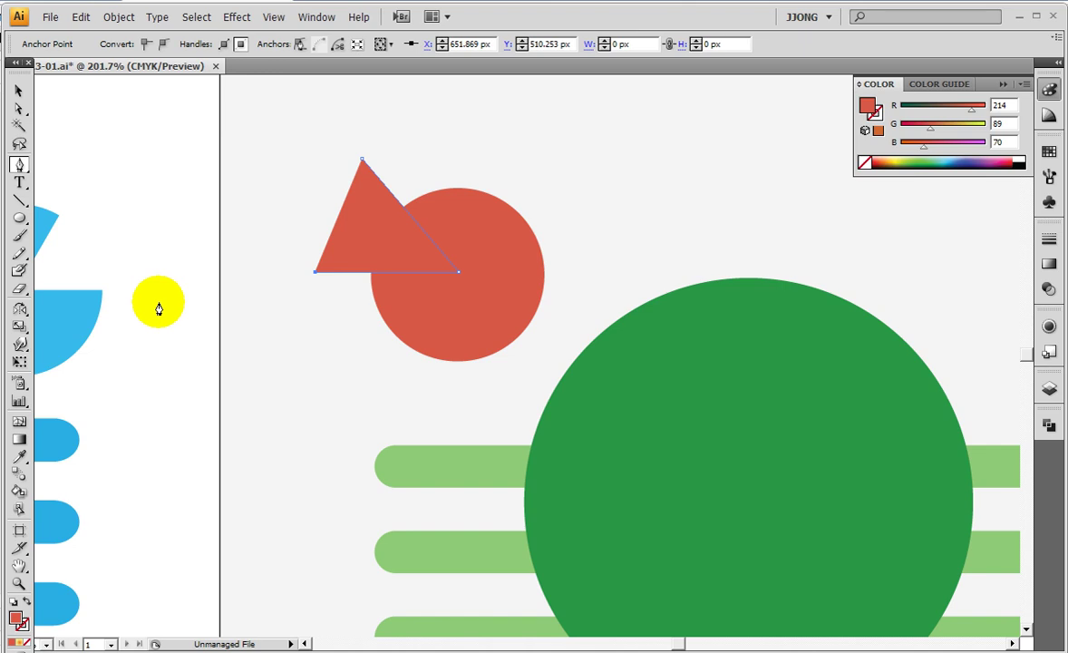
- Nudge the triangle down in Outline view and colour it orange (R214 G140 B70)
key(ctrl+y)
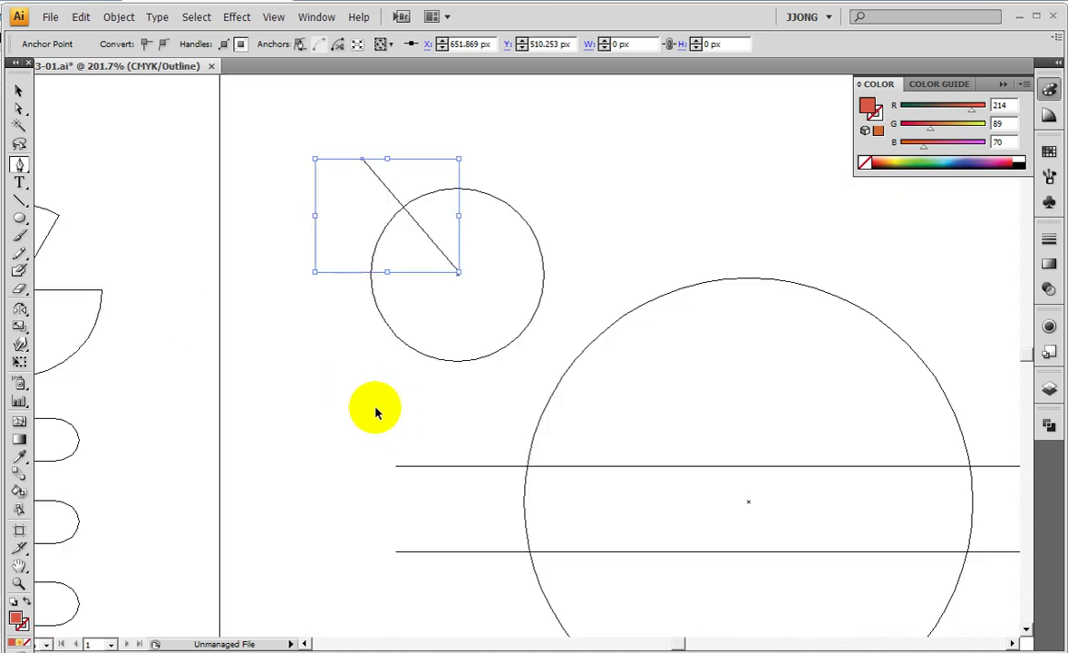
ctrl+click(311, 405)
drag(312, 405, 566, 487)
click(18, 91)
drag(621, 222, 556, 295)
key(Down)
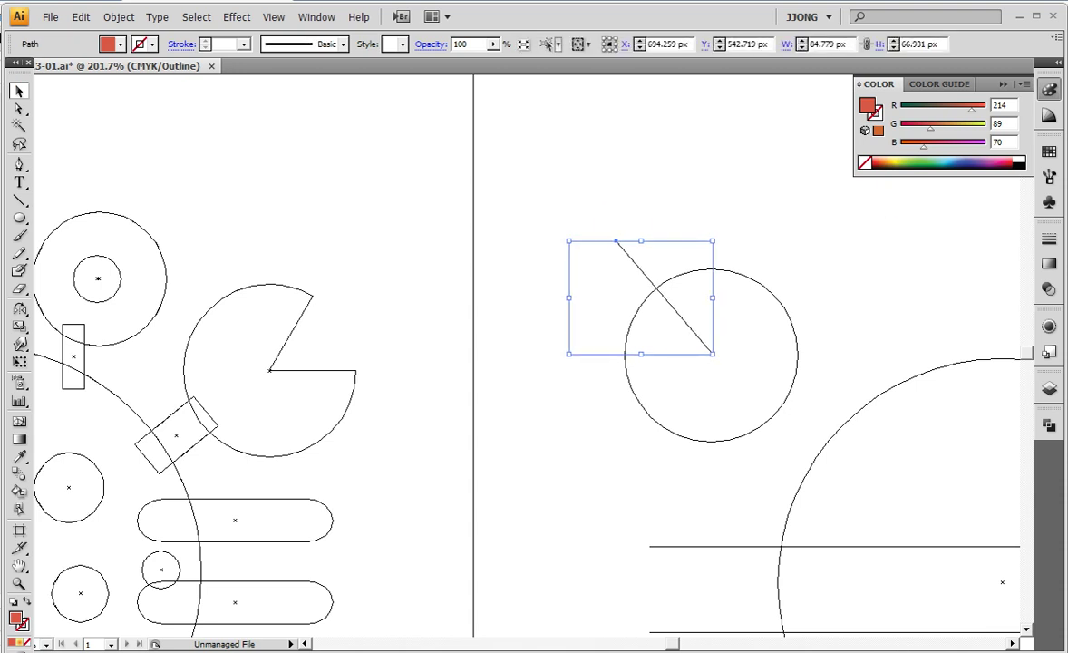
key(ctrl+y)
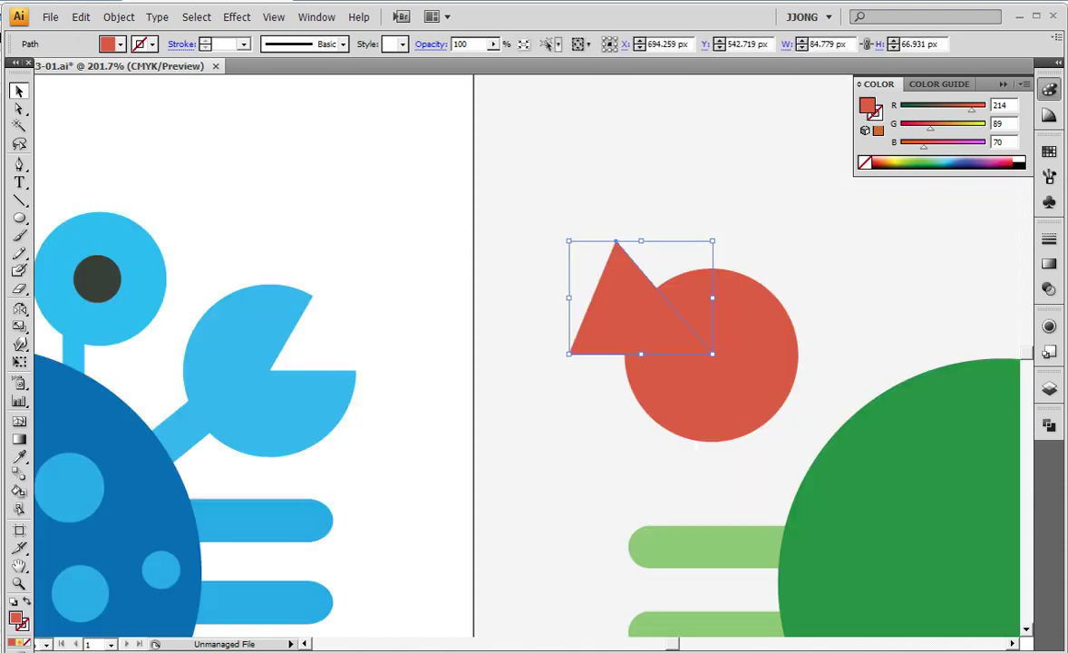
drag(929, 130, 947, 129)
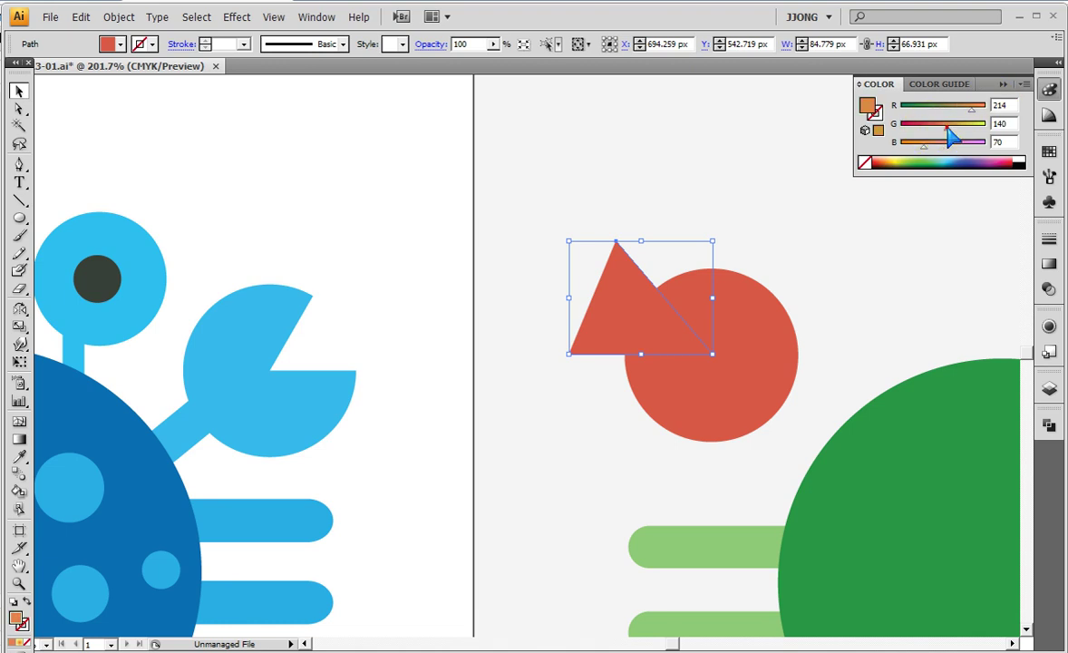
click(409, 255)
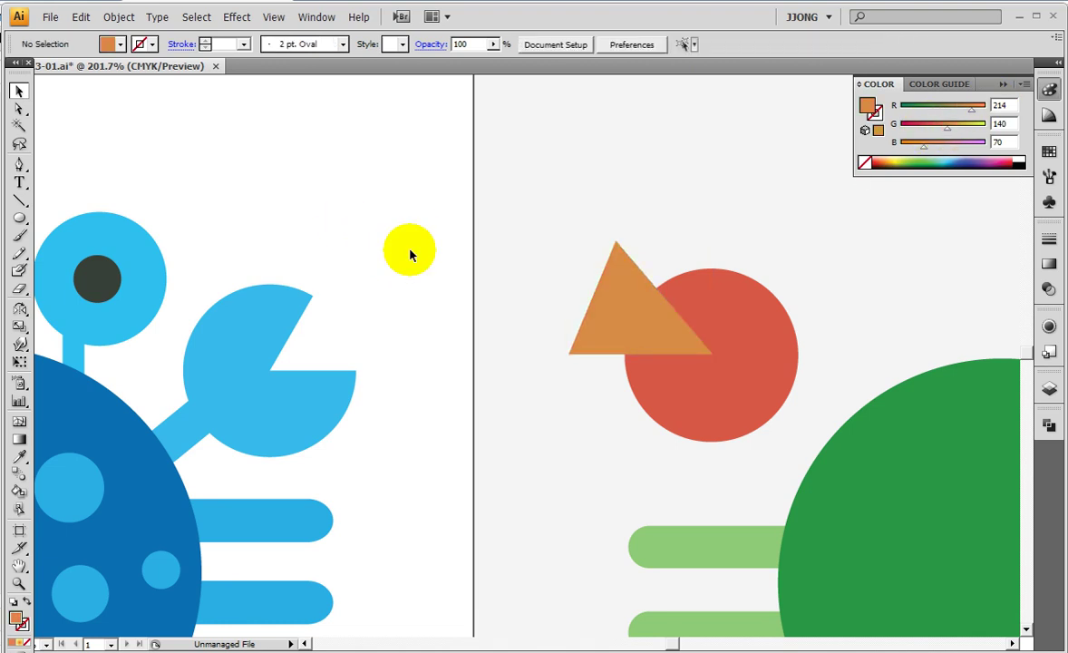
- Zoom closely onto the orange triangle overlapping the red-orange circle
click(18, 583)
drag(515, 186, 735, 398)
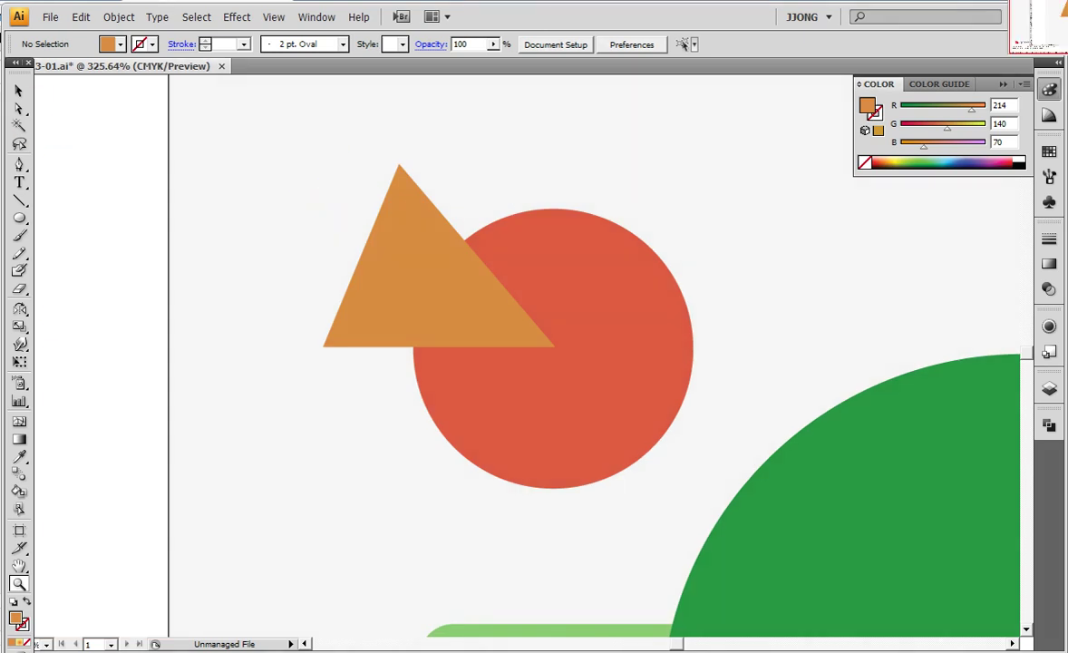
drag(367, 137, 415, 172)
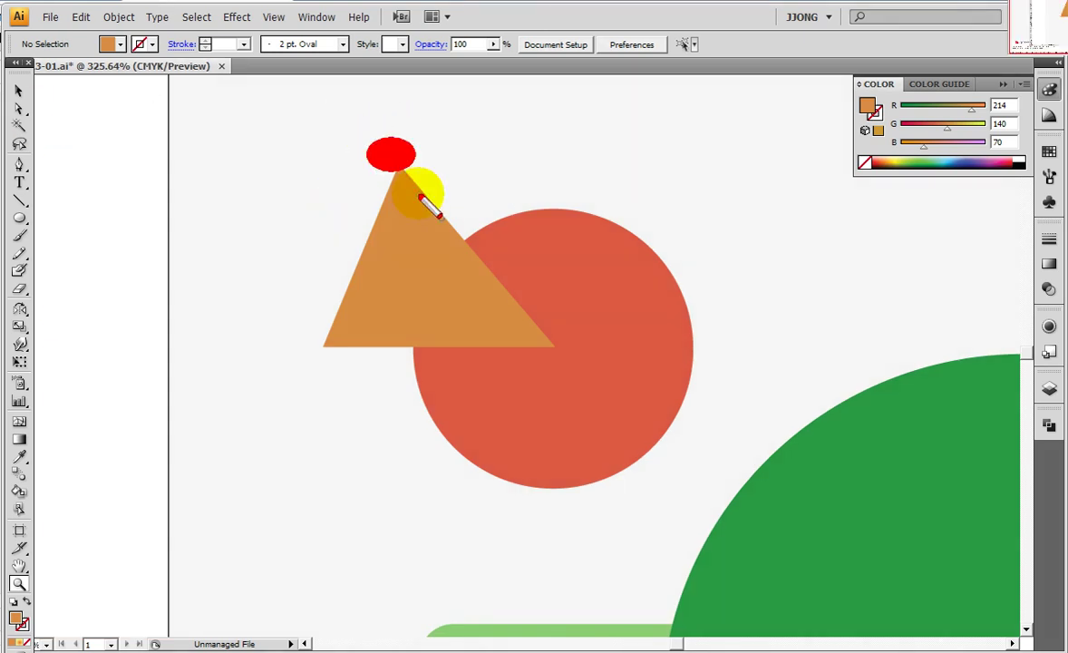
drag(530, 323, 570, 357)
drag(313, 332, 344, 368)
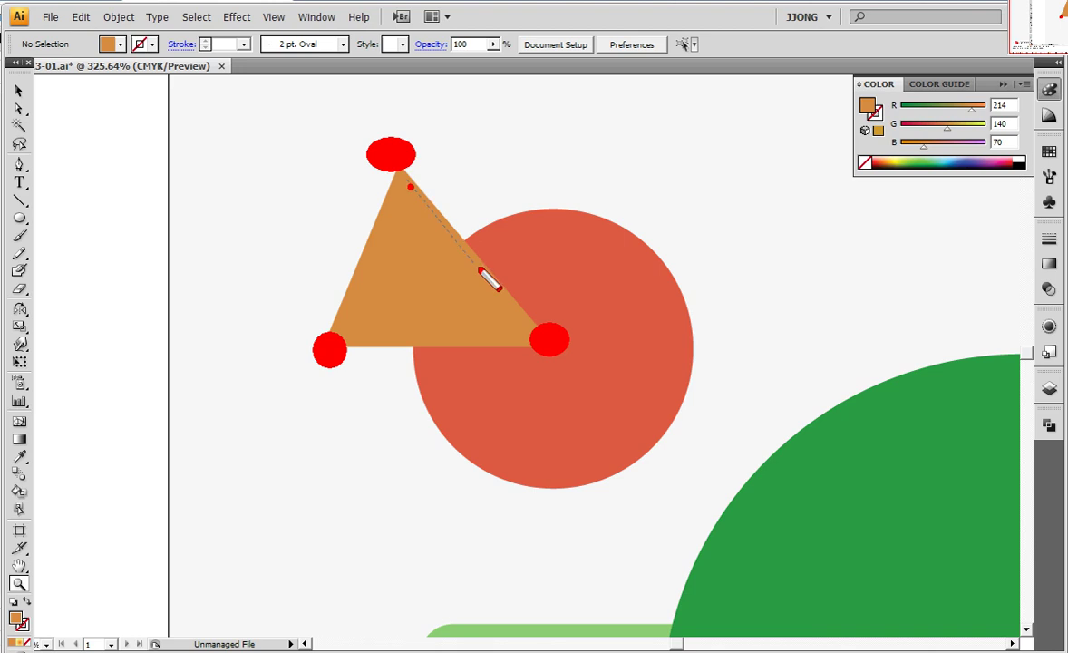
drag(406, 177, 491, 273)
drag(489, 344, 353, 342)
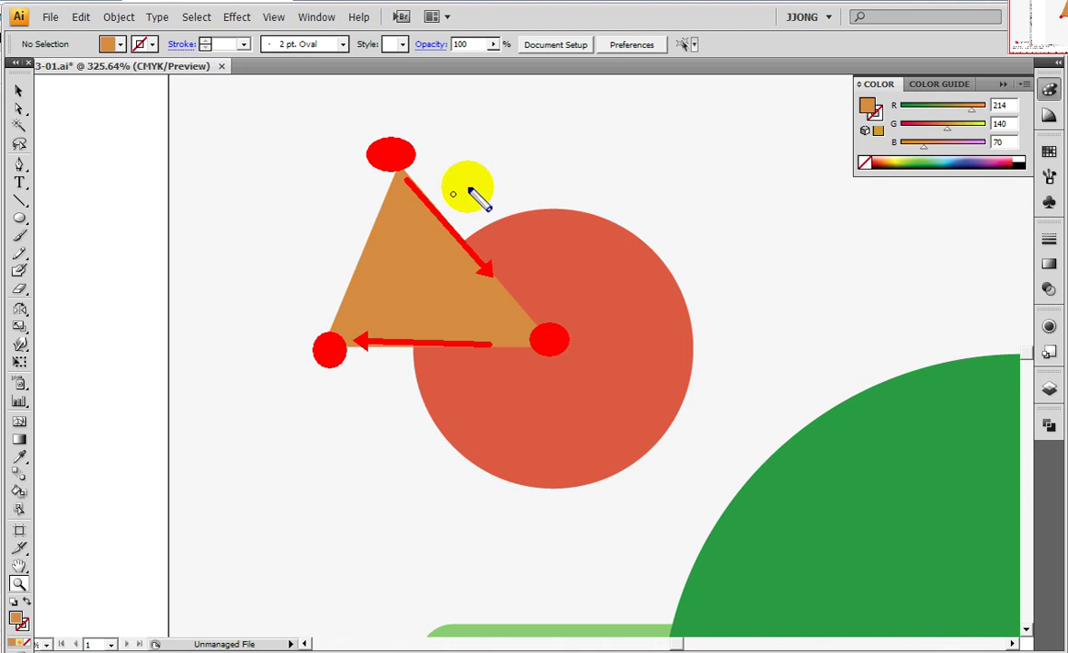
drag(422, 173, 459, 210)
drag(450, 362, 372, 362)
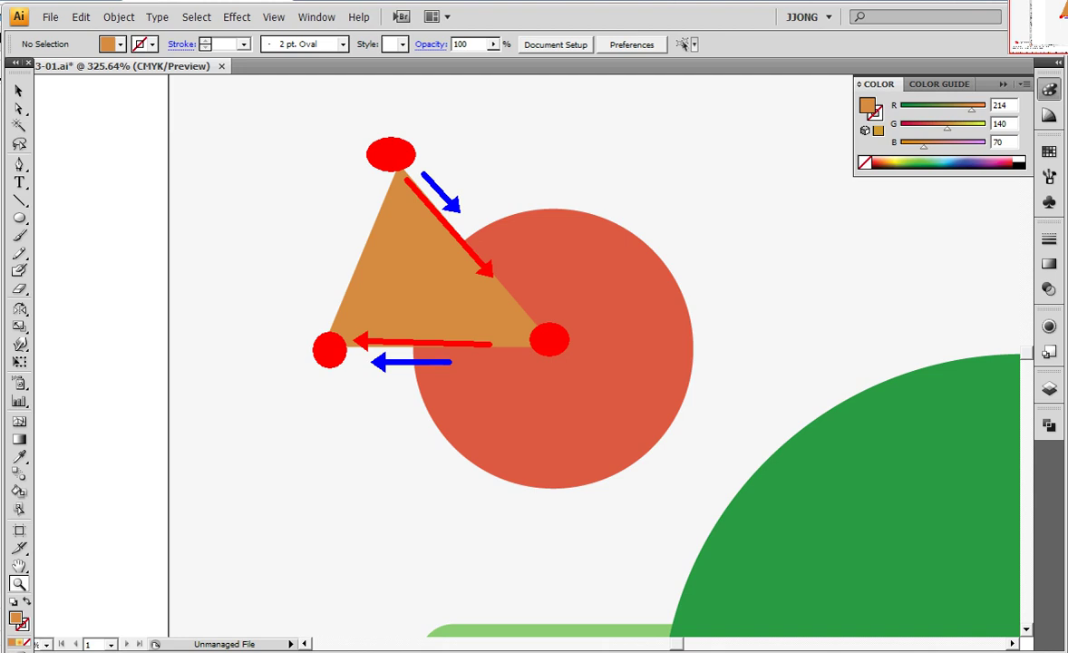
drag(0, 66, 58, 118)
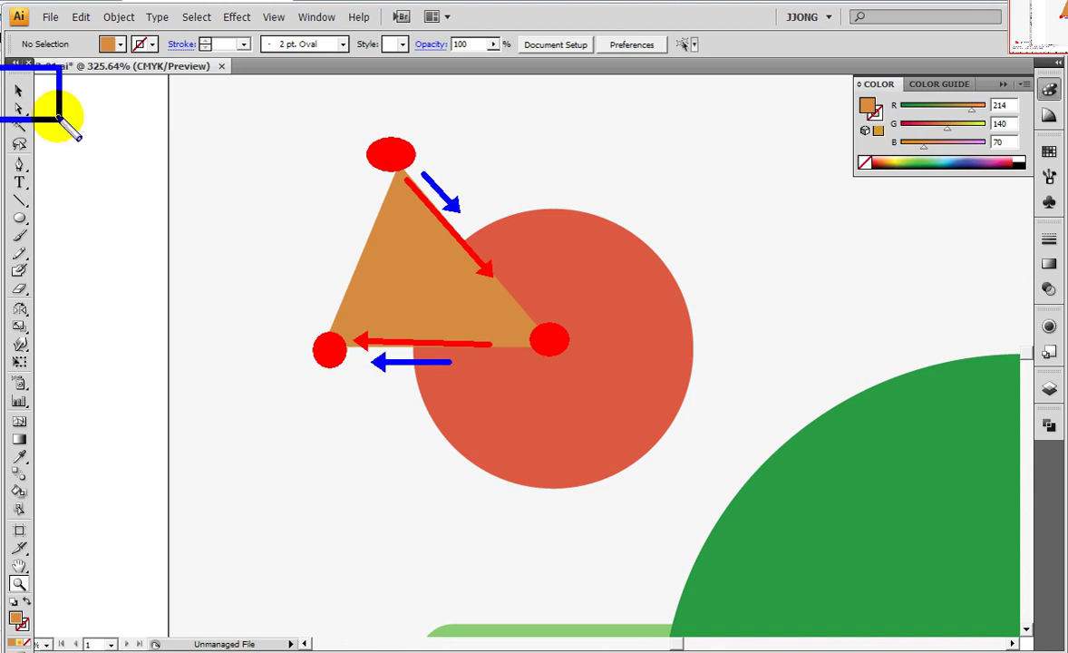
key(Escape)
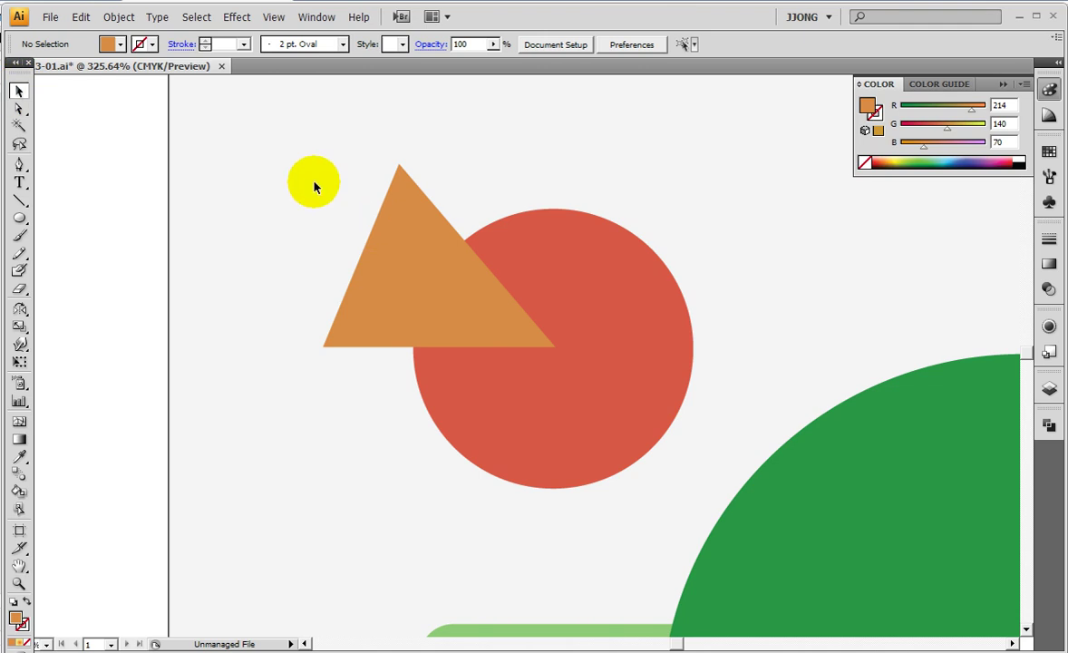
- Subtract the triangle from the red circle with Pathfinder Minus Front
drag(313, 173, 609, 456)
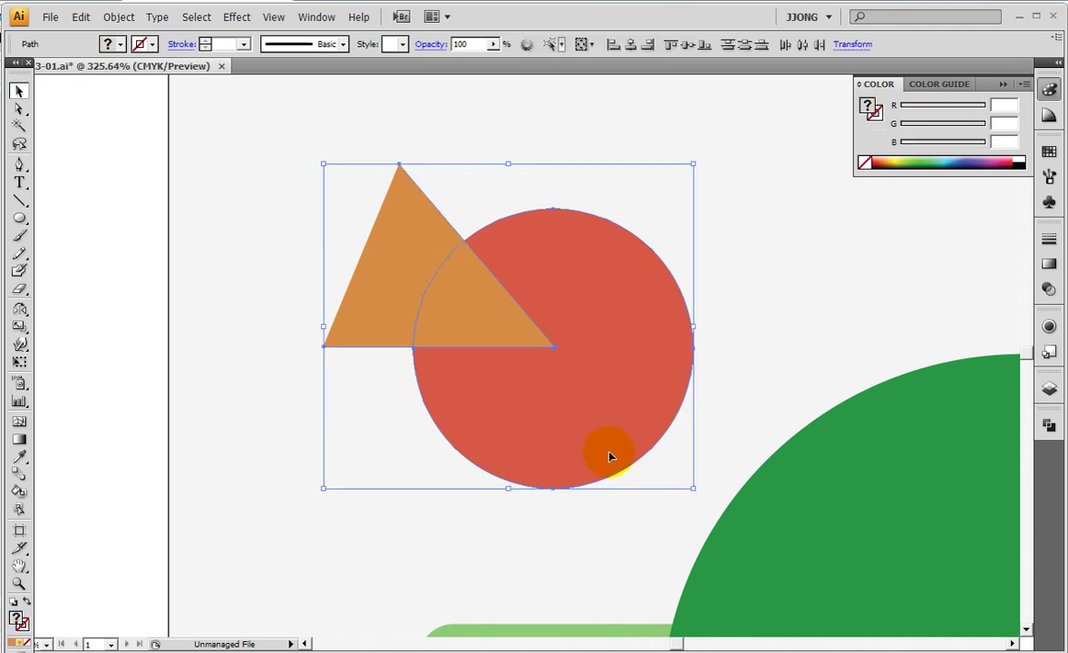
drag(277, 129, 513, 293)
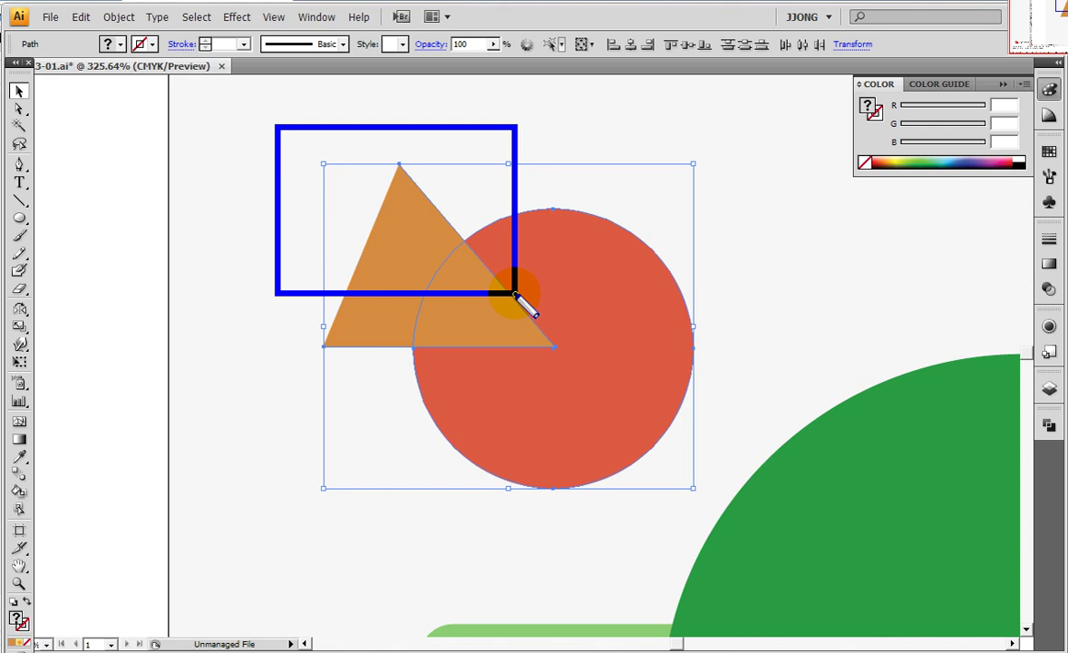
key(Escape)
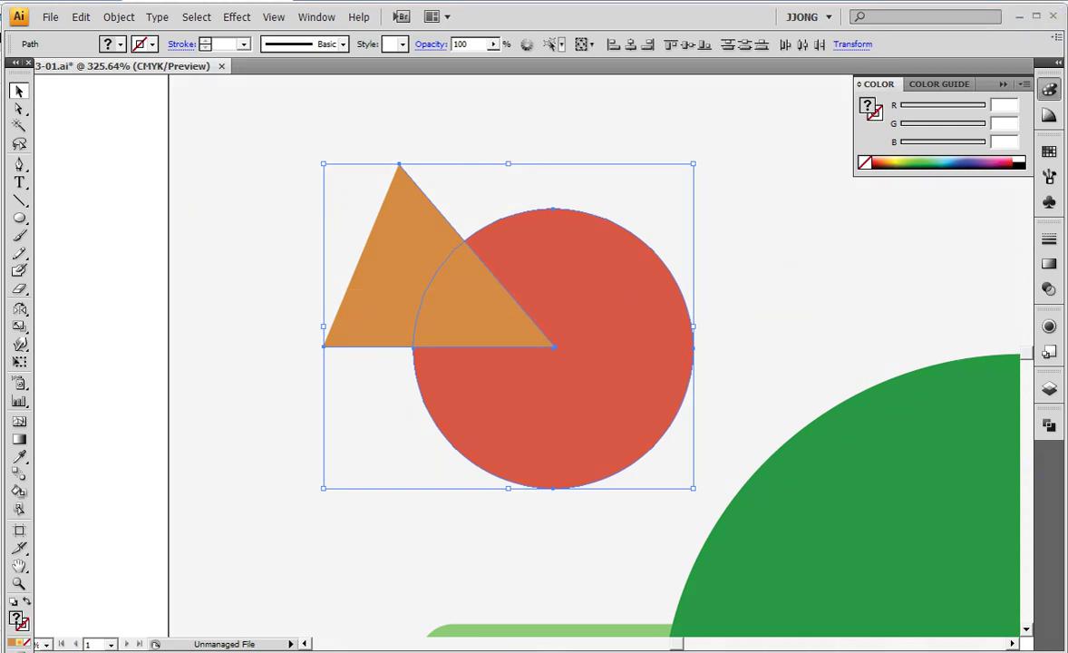
click(1049, 424)
click(894, 452)
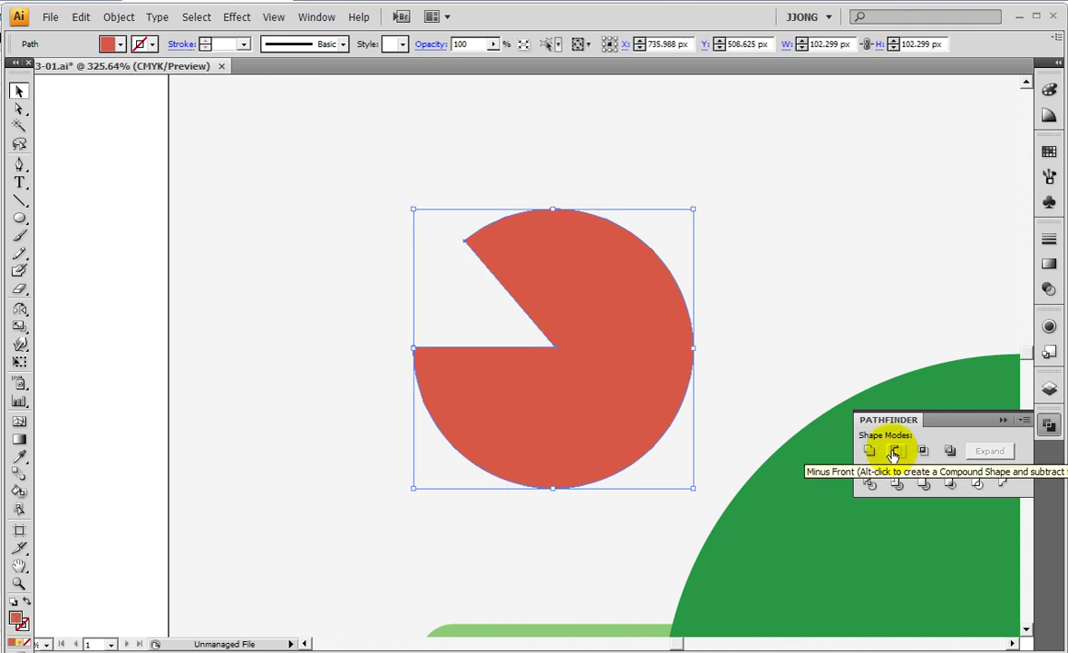
click(1008, 428)
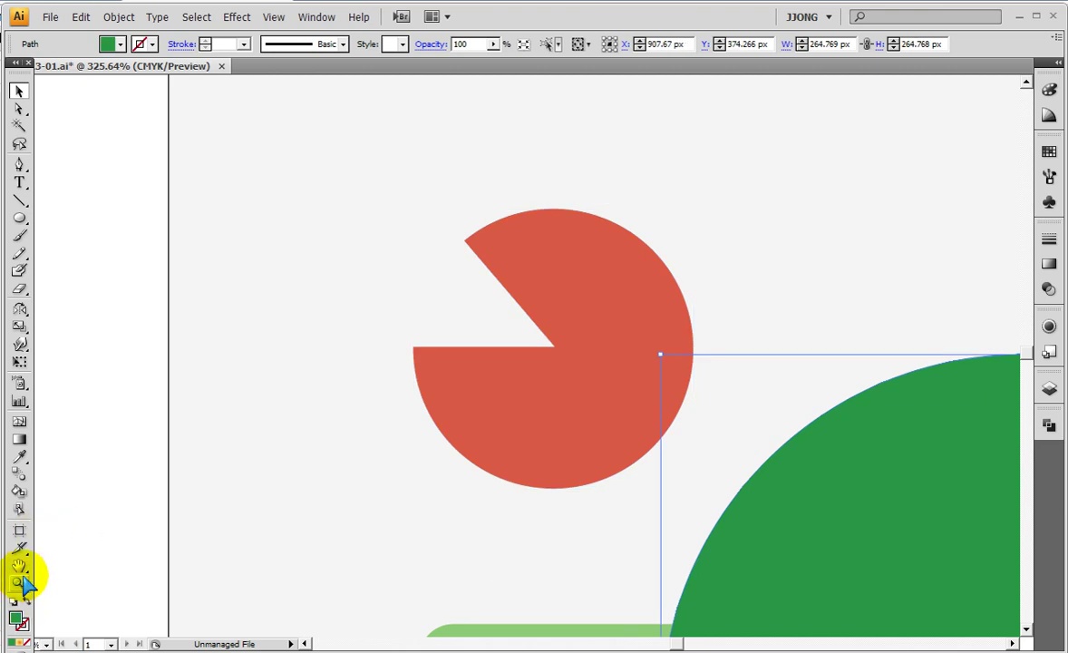
- Draw a red-stroked, no-fill line from the claw to the green body
double_click(19, 583)
drag(730, 442, 321, 404)
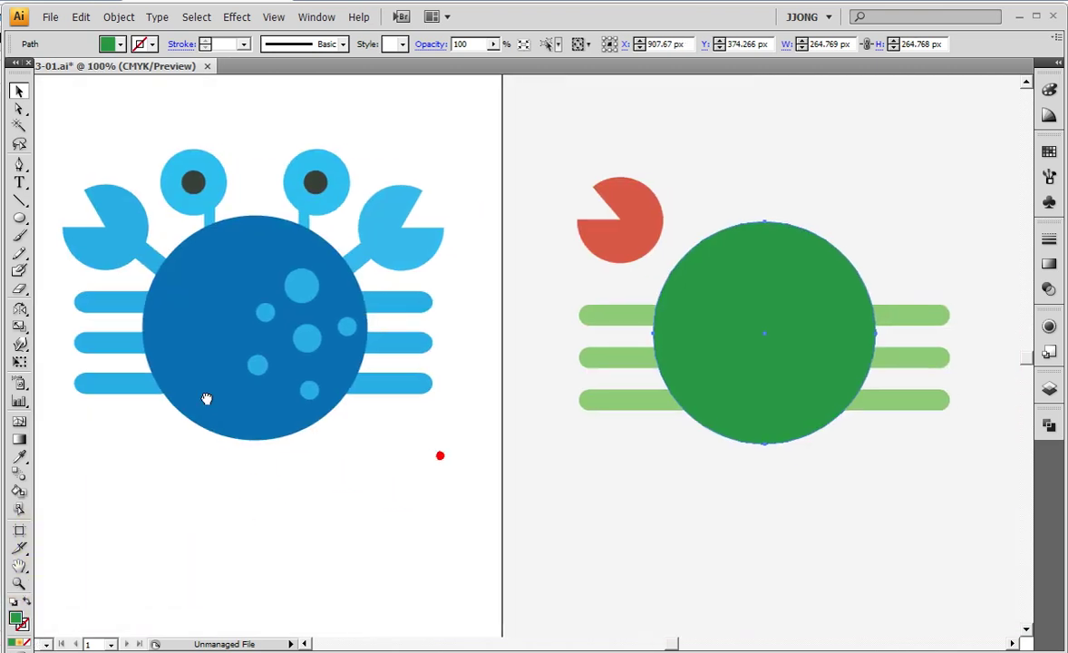
click(19, 202)
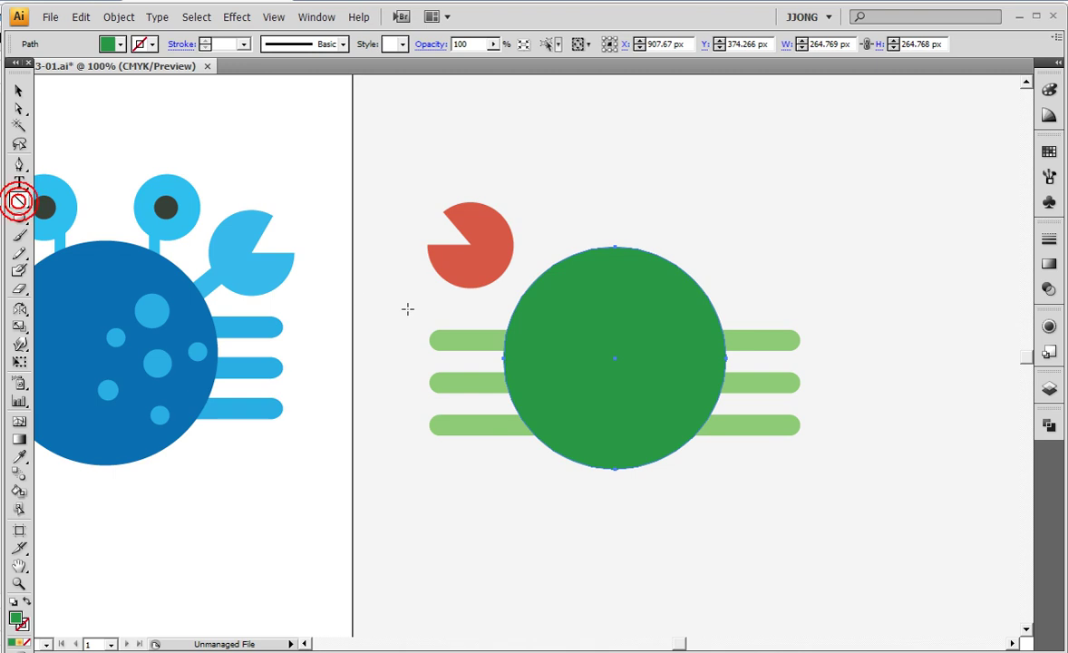
ctrl+click(440, 267)
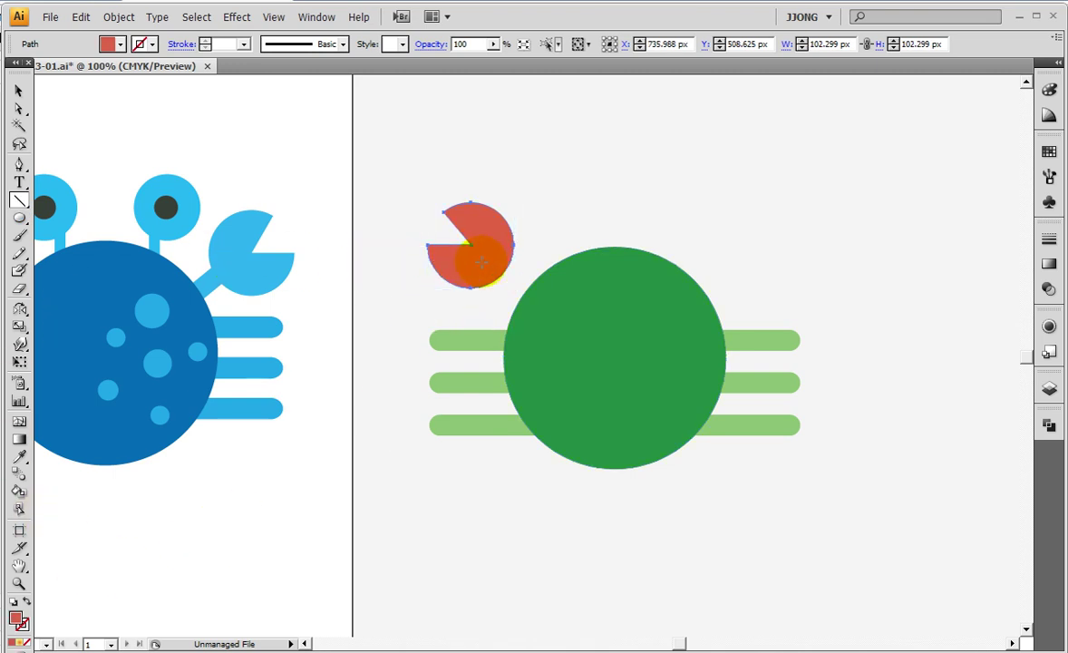
click(232, 494)
click(27, 602)
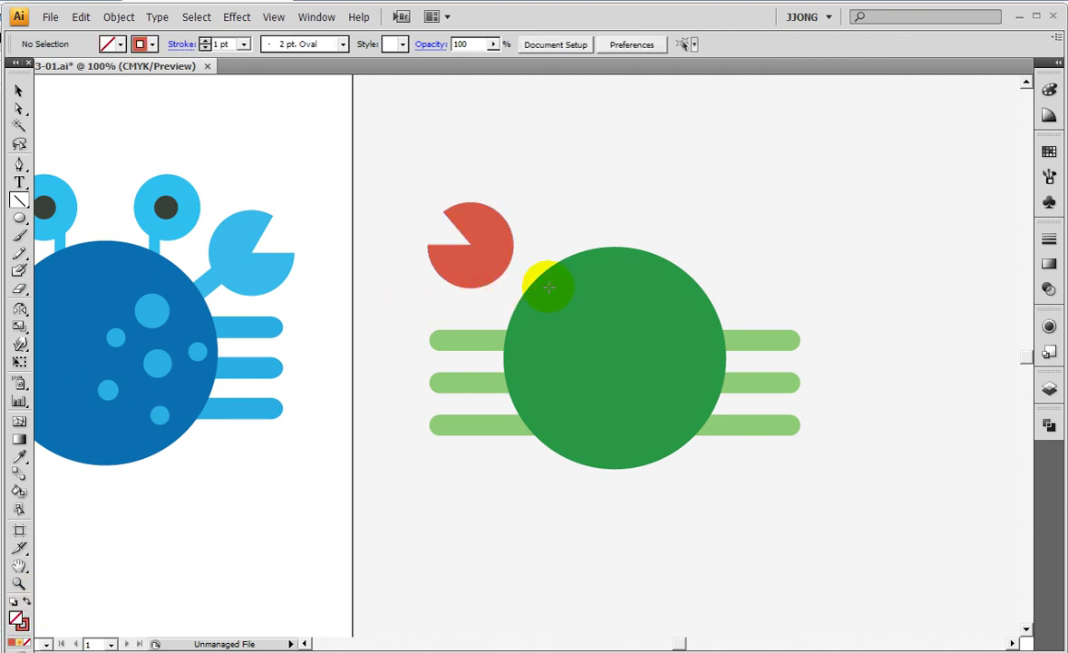
drag(481, 250, 554, 309)
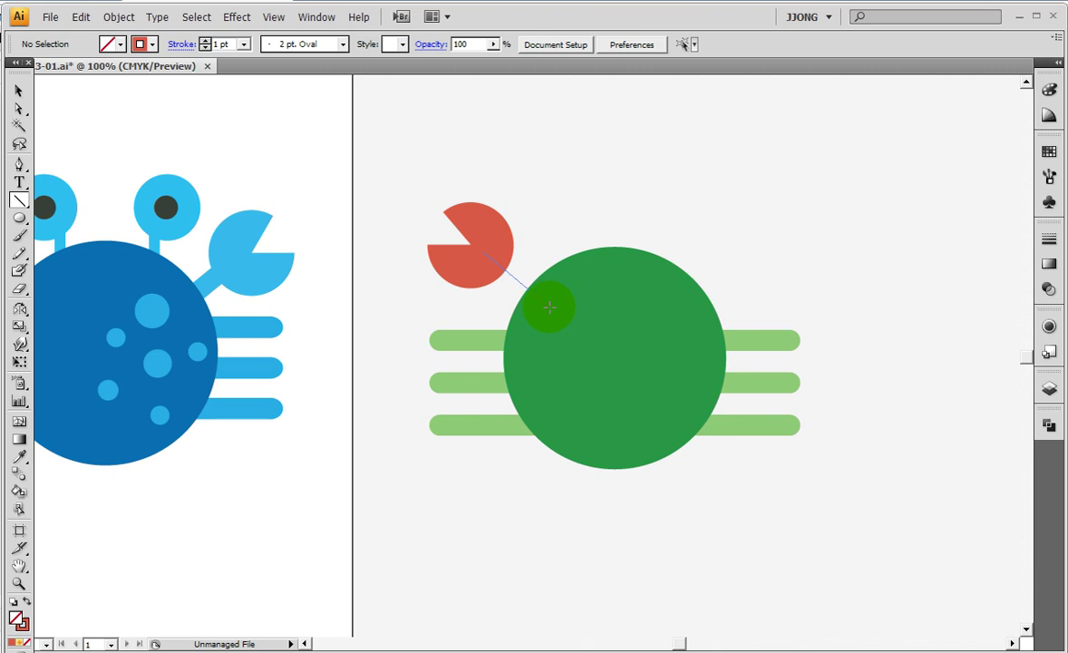
- Give the arm line a 20 pt stroke and send it behind the green body
click(1049, 238)
click(964, 254)
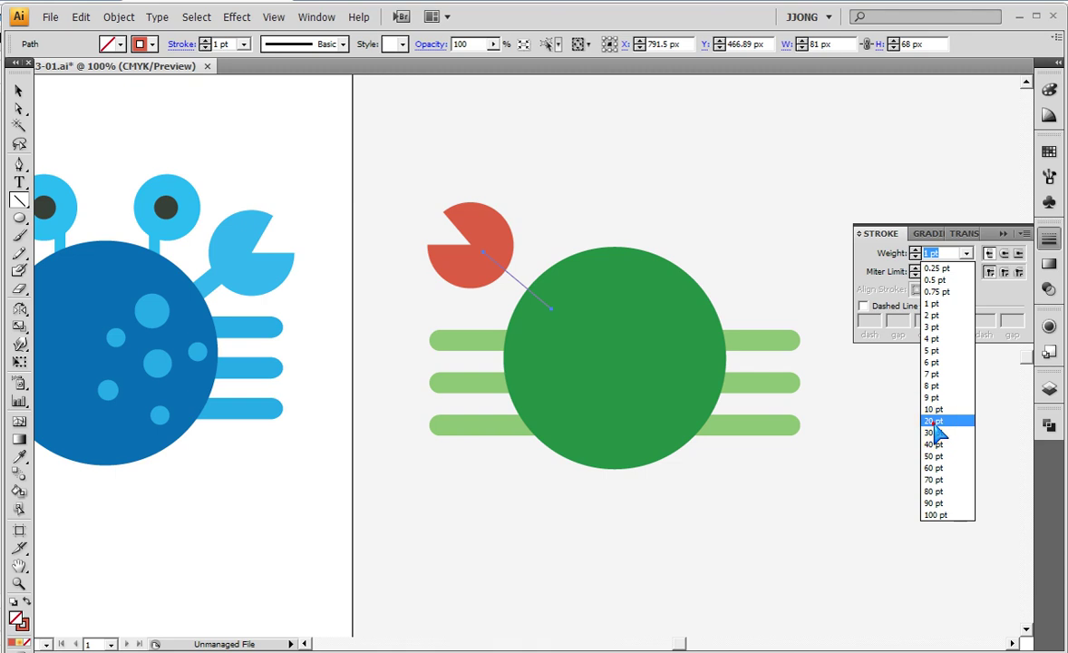
click(935, 423)
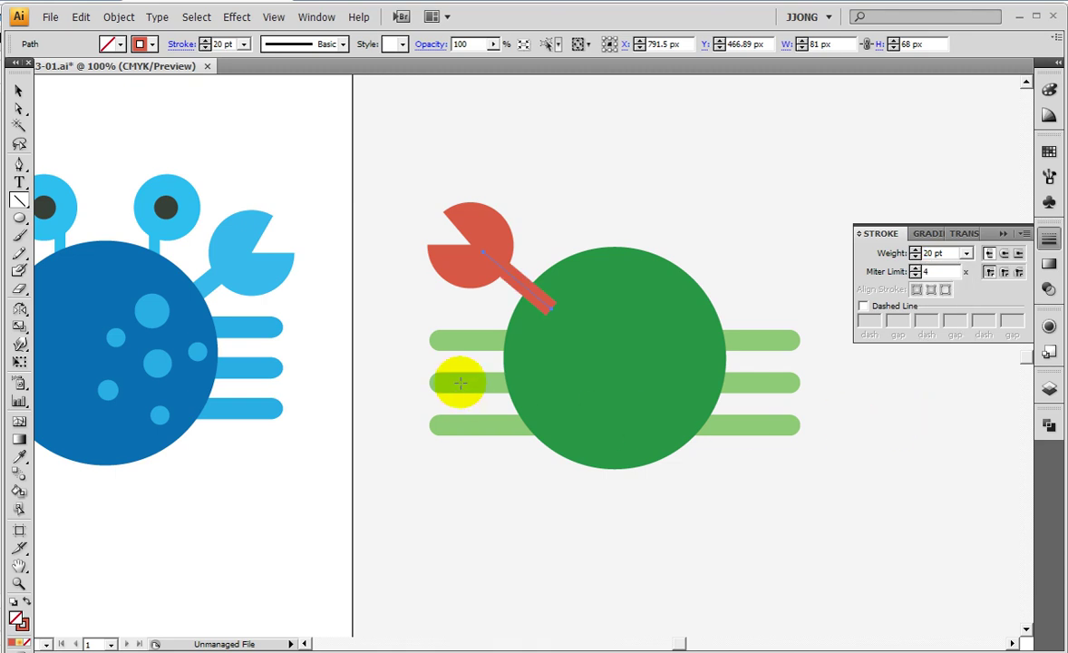
drag(422, 349, 589, 405)
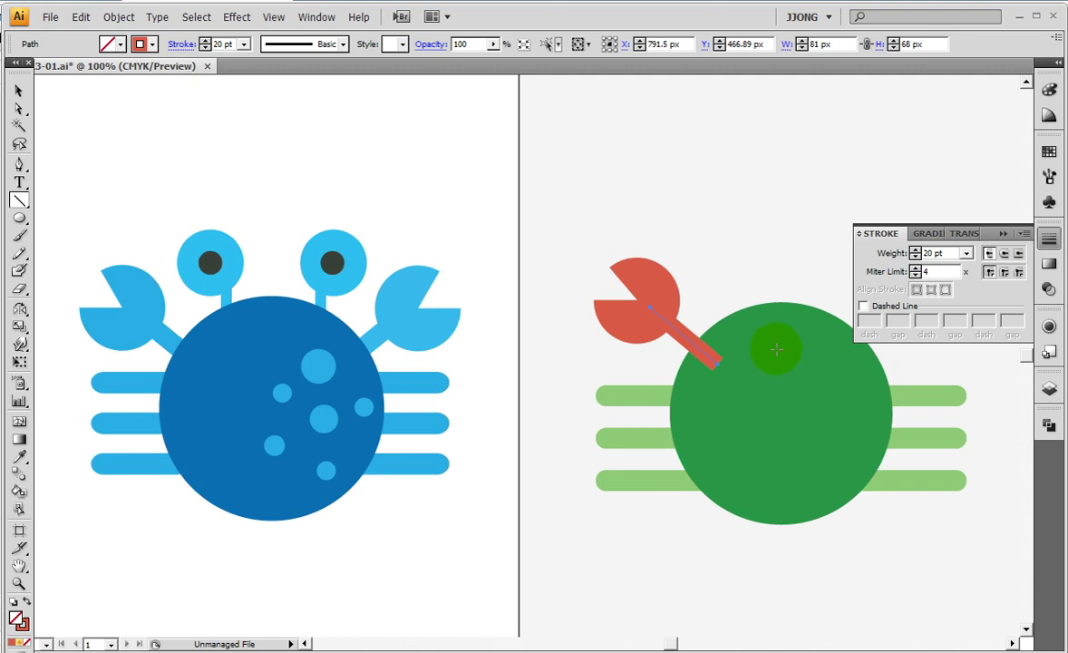
right_click(700, 343)
mouse_move(732, 518)
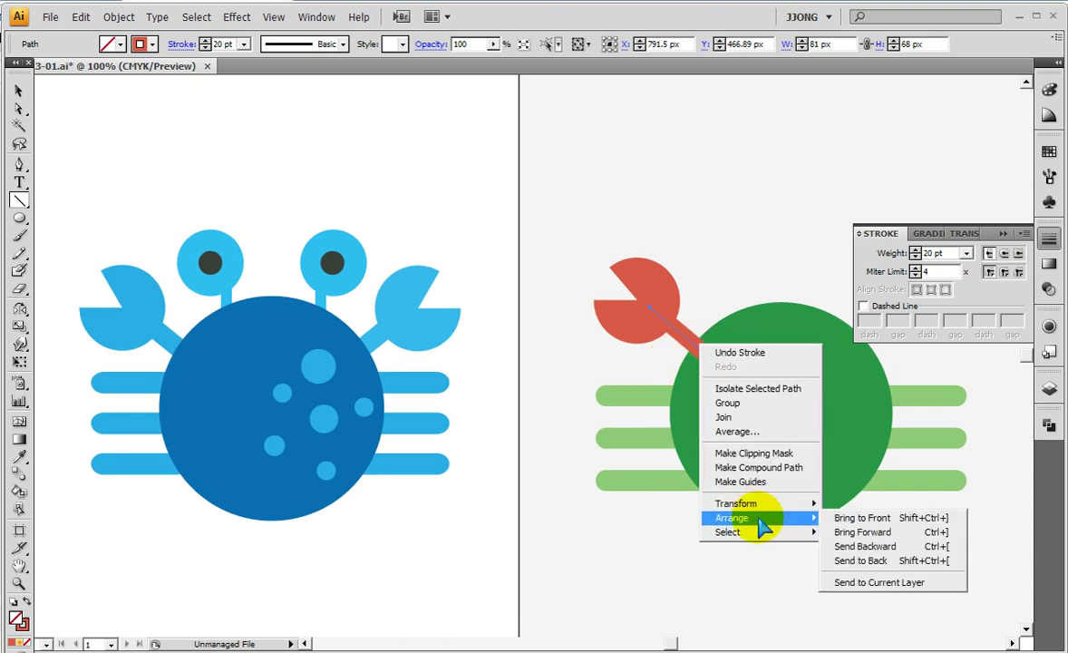
click(877, 564)
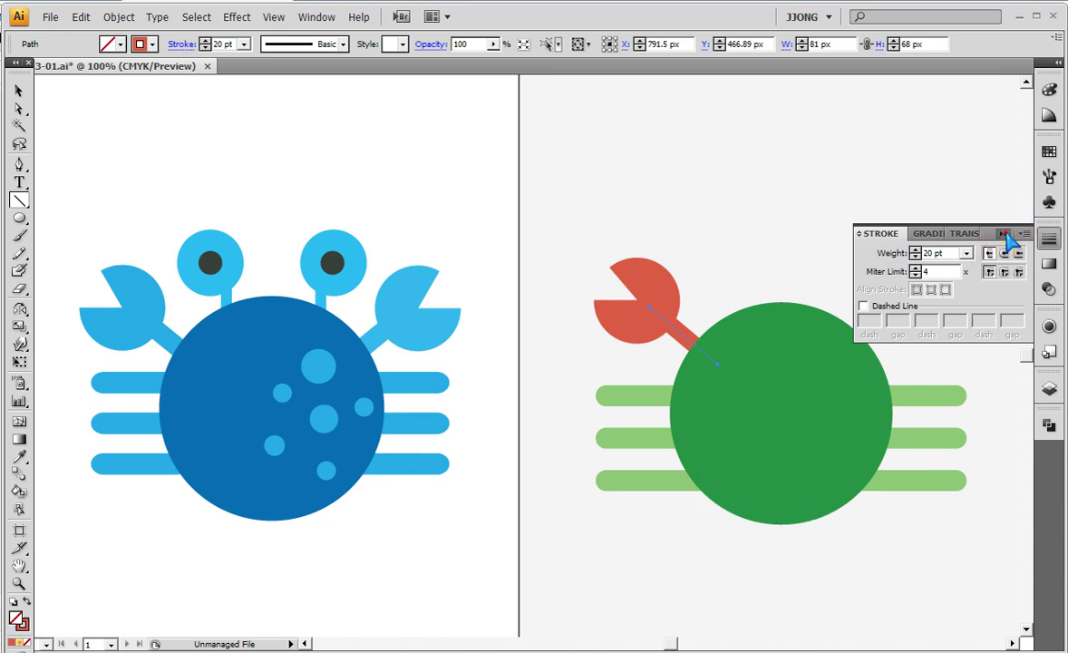
click(858, 229)
click(858, 230)
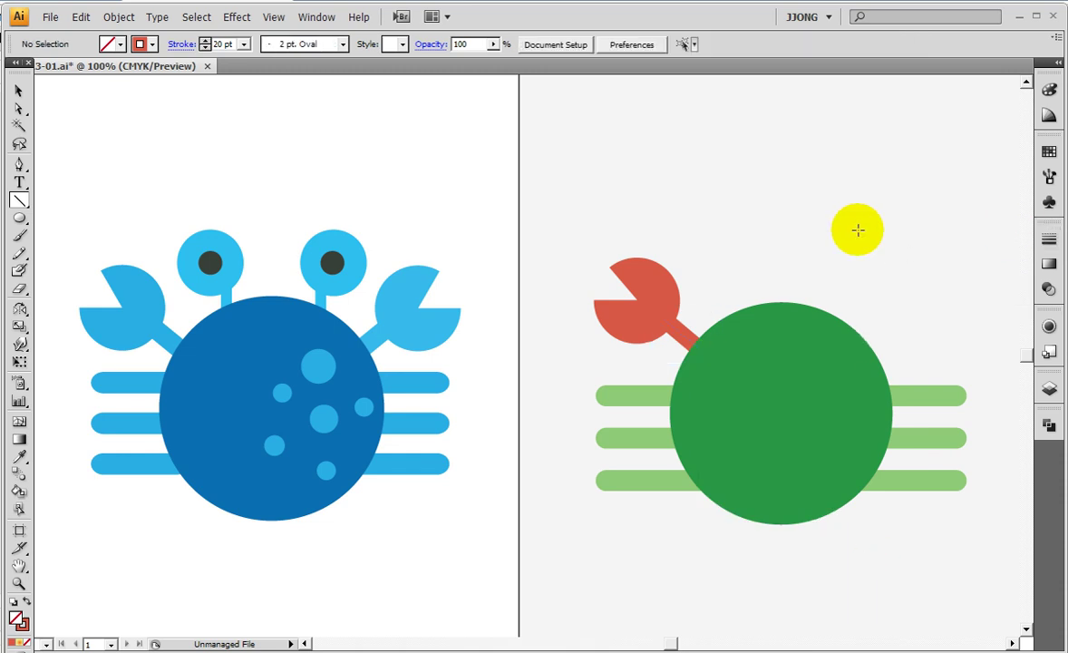
click(18, 91)
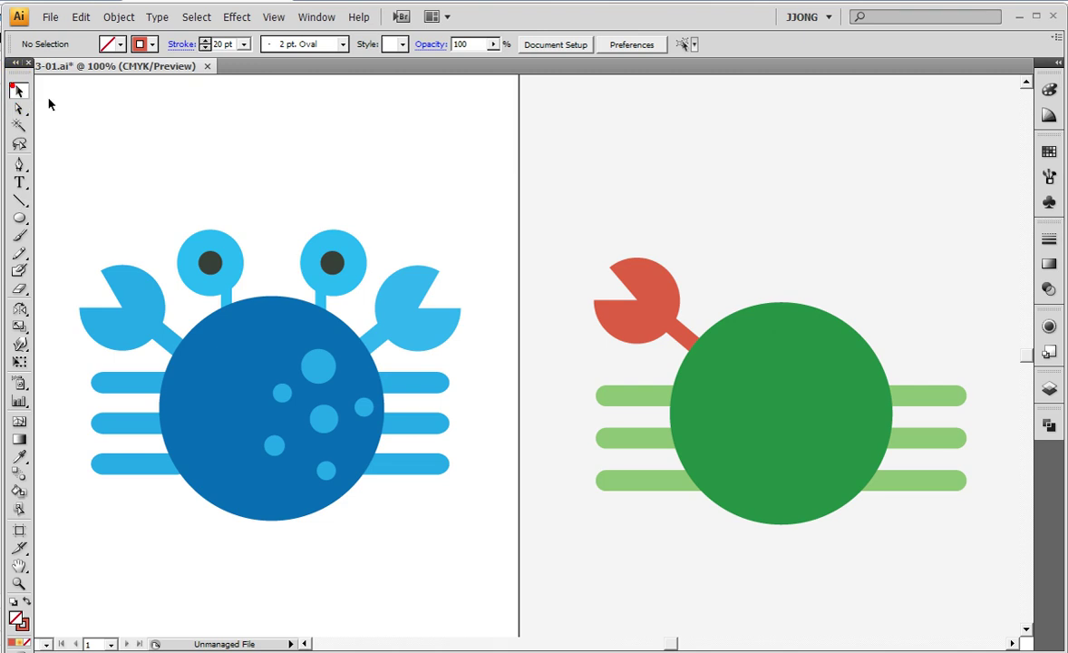
click(687, 328)
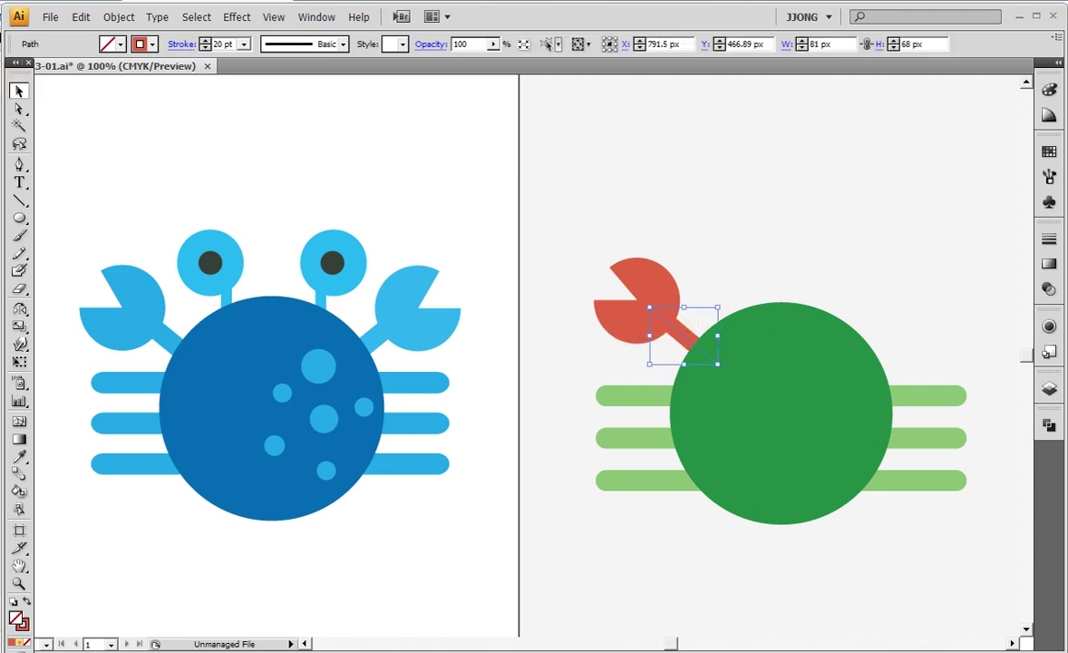
- Change the arm line's corner join and view its stroke colour values
click(1049, 237)
click(989, 272)
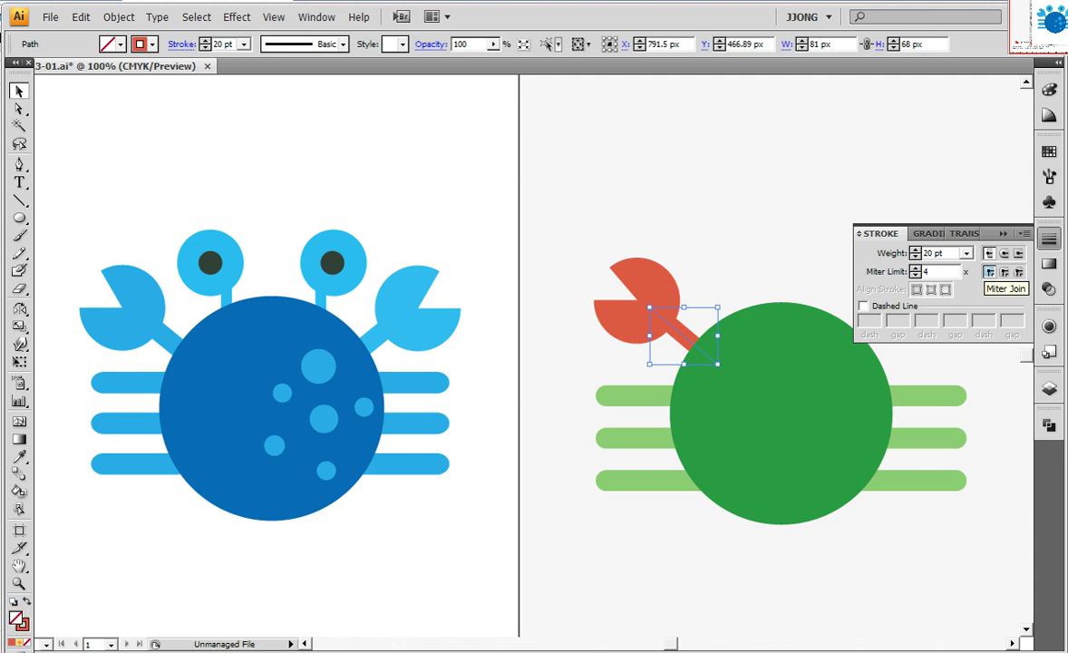
click(24, 630)
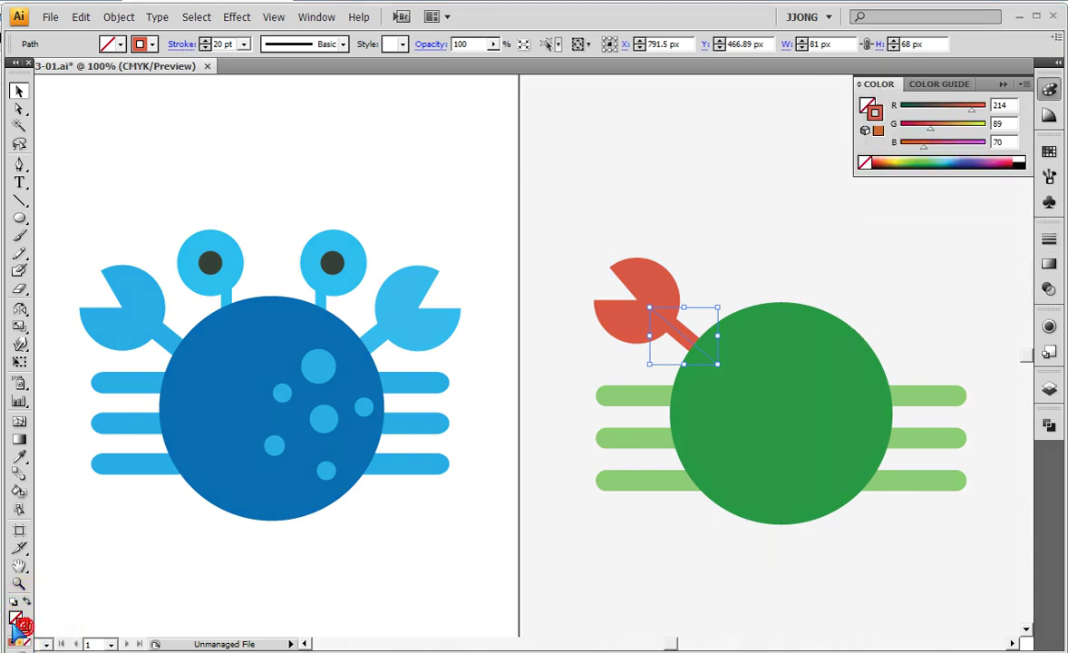
click(1048, 240)
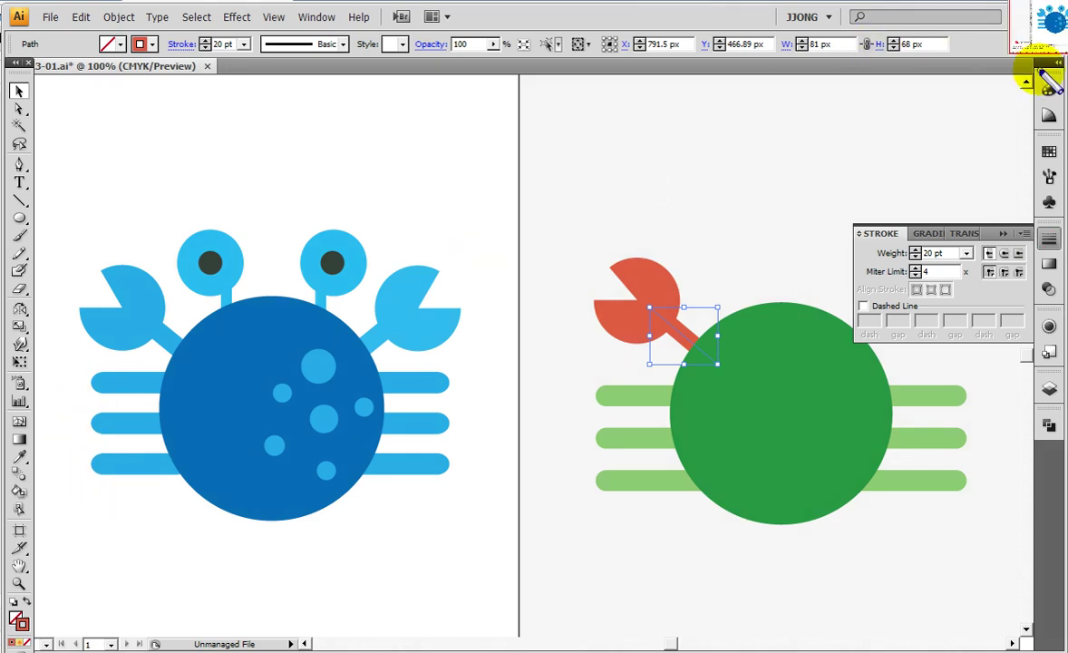
- Leave the Color panel floating beside the Stroke panel, collapsing the Color Guide
click(1049, 89)
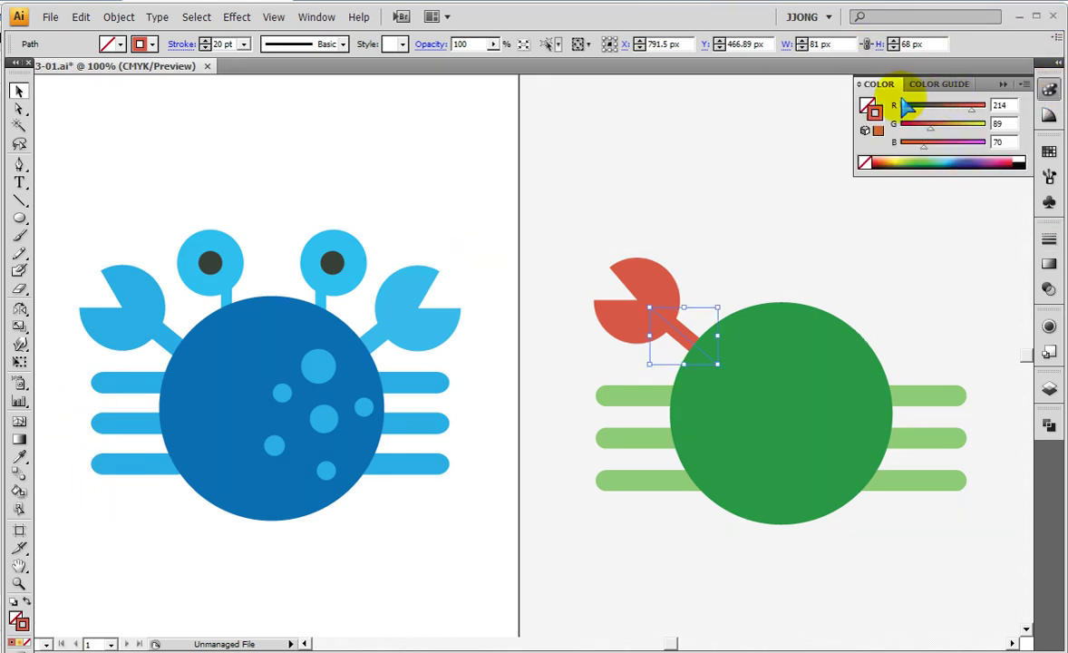
click(877, 84)
click(1022, 84)
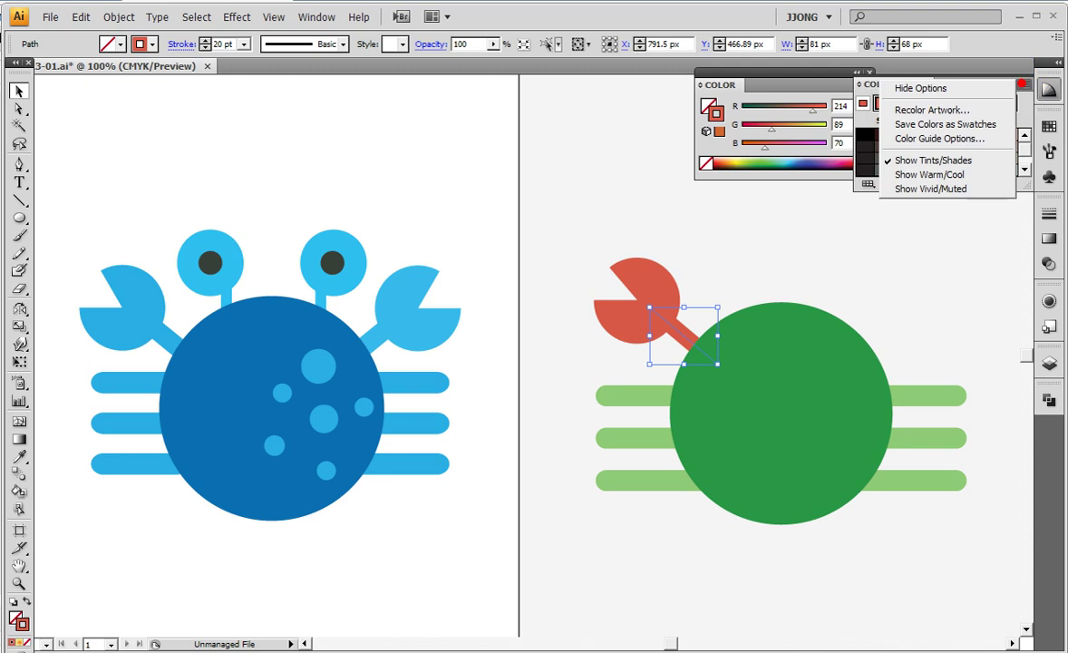
click(959, 207)
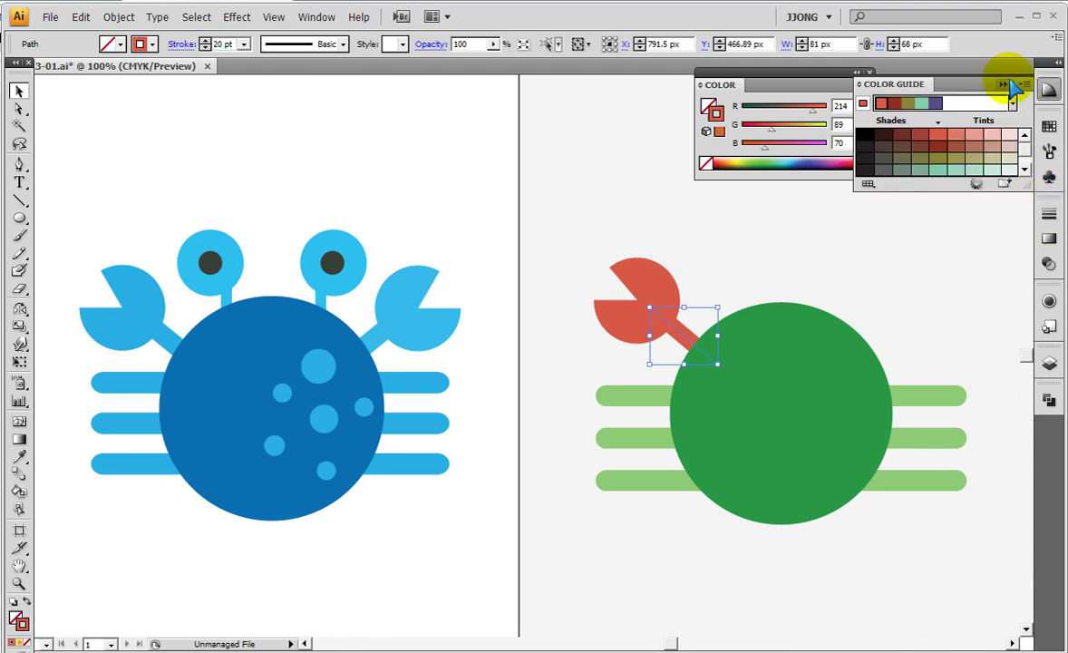
click(1045, 87)
click(1049, 213)
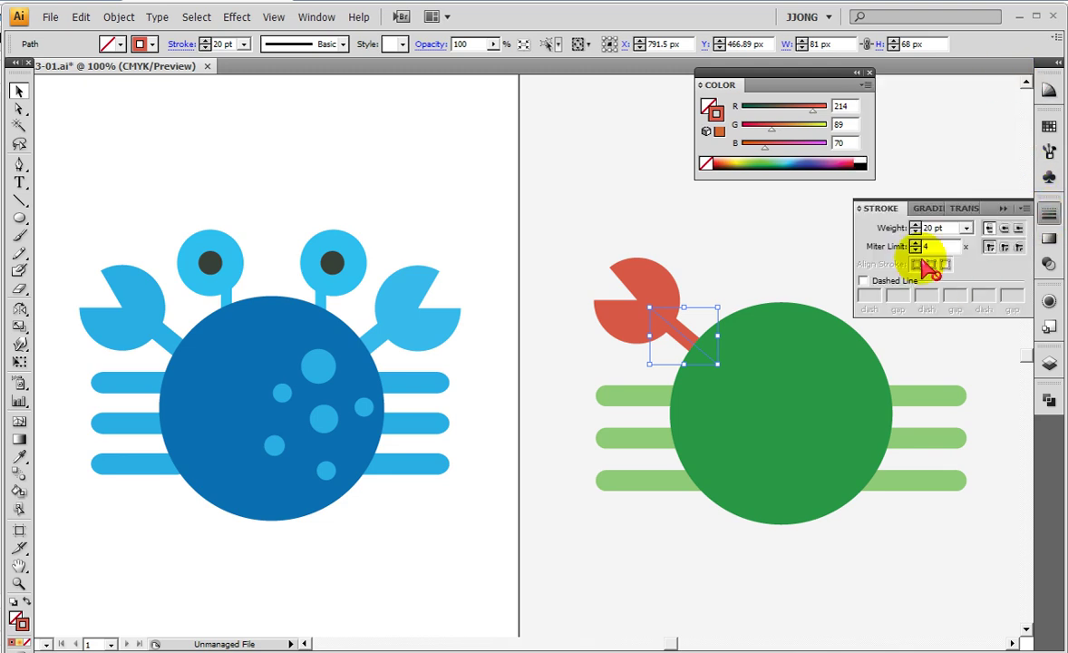
drag(716, 116, 749, 149)
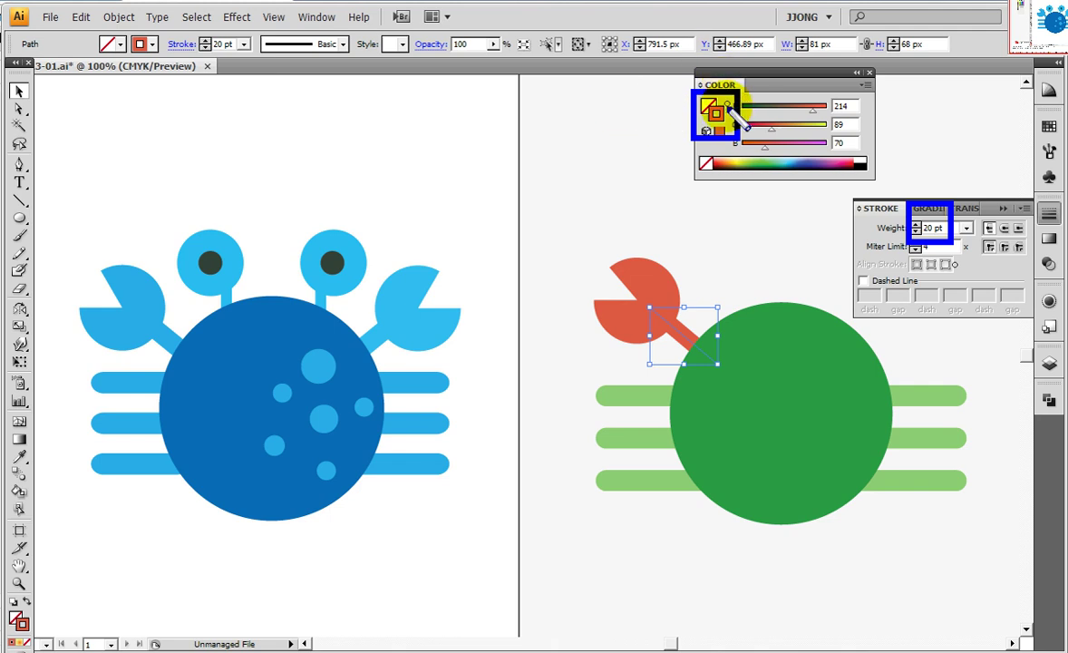
mouse_move(689, 227)
mouse_down()
mouse_move(547, 226)
mouse_move(661, 254)
mouse_up()
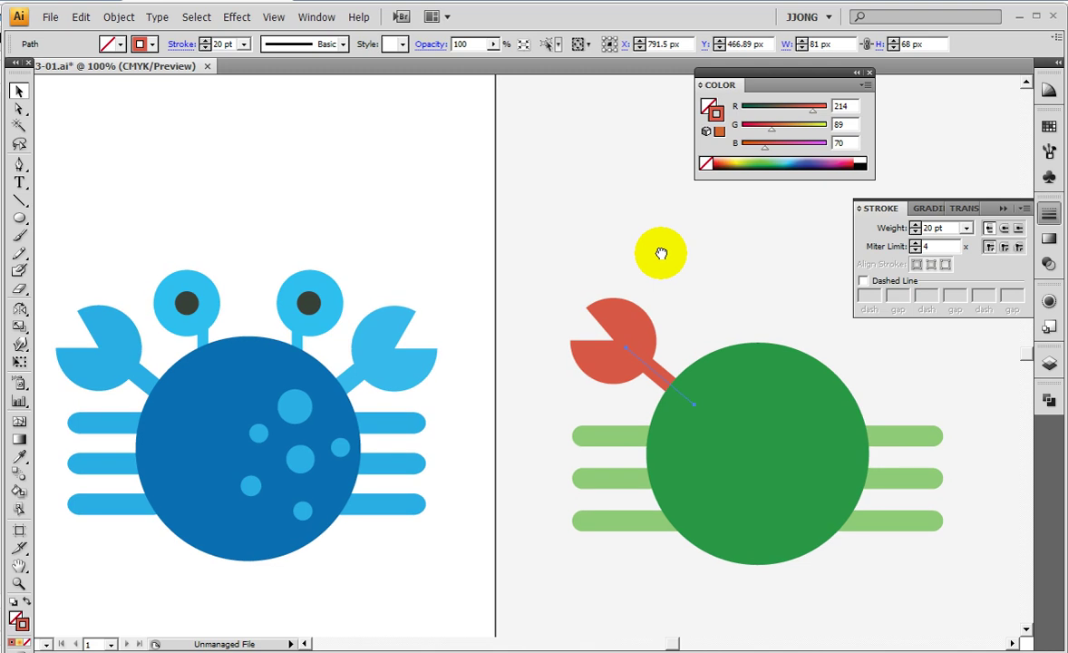
- Draw a yellow-orange filled eye circle above the green body
drag(661, 254, 616, 273)
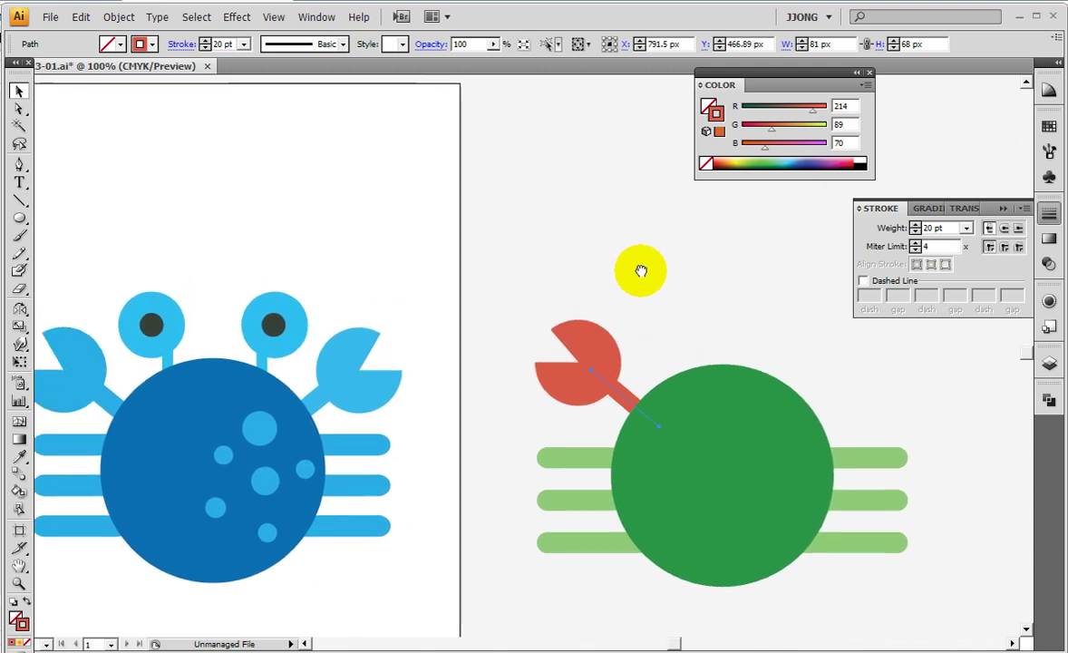
click(1000, 208)
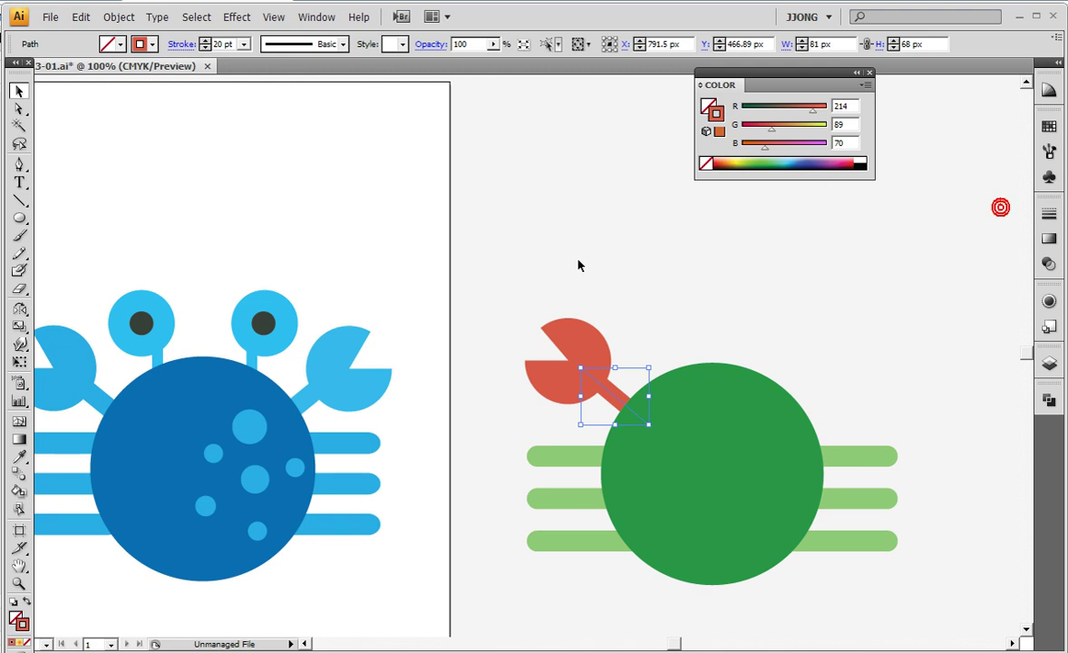
click(641, 263)
click(19, 217)
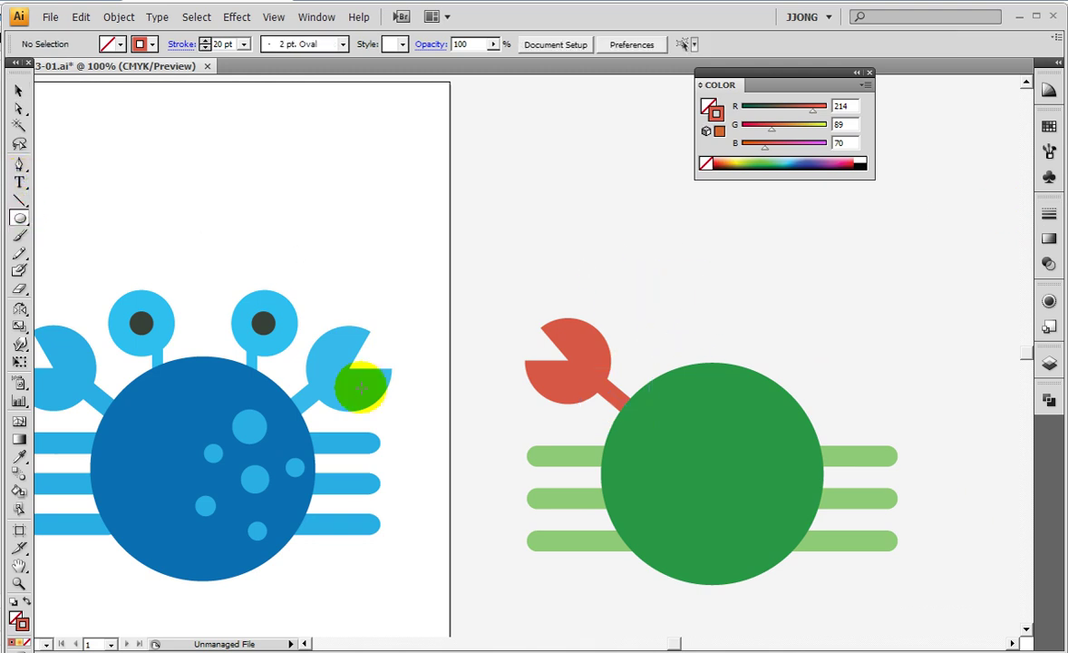
click(25, 602)
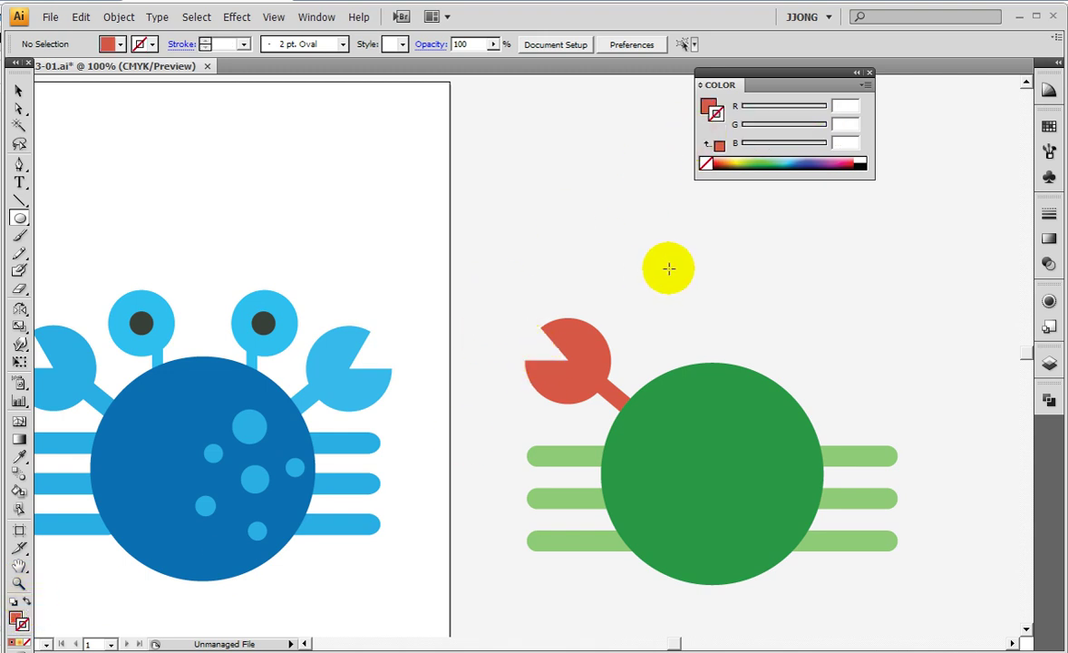
click(711, 110)
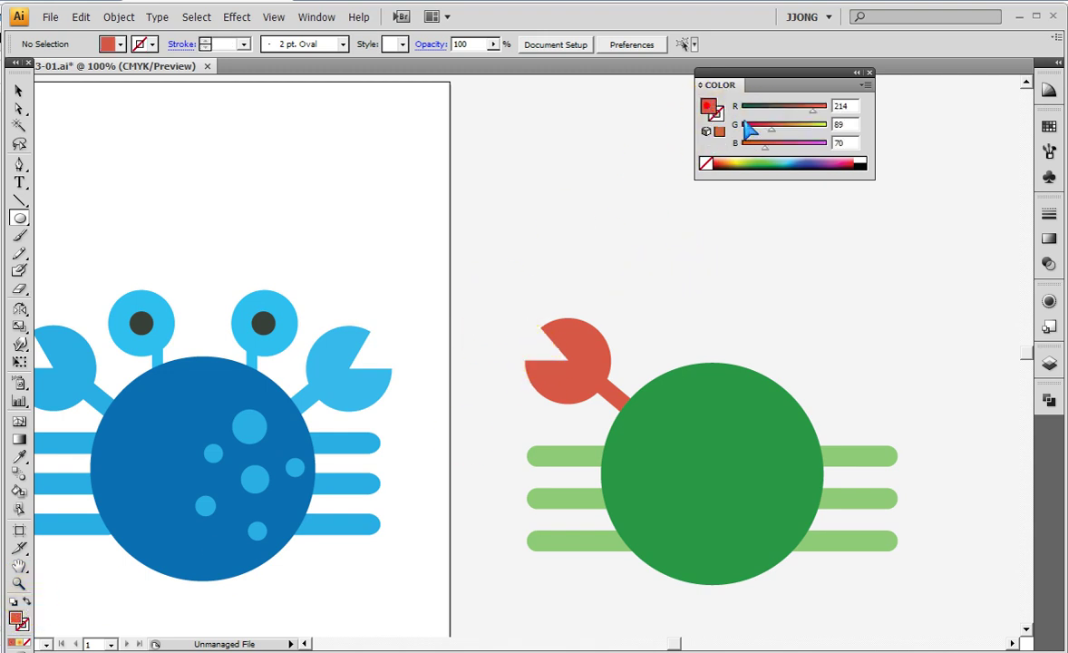
drag(771, 125, 804, 128)
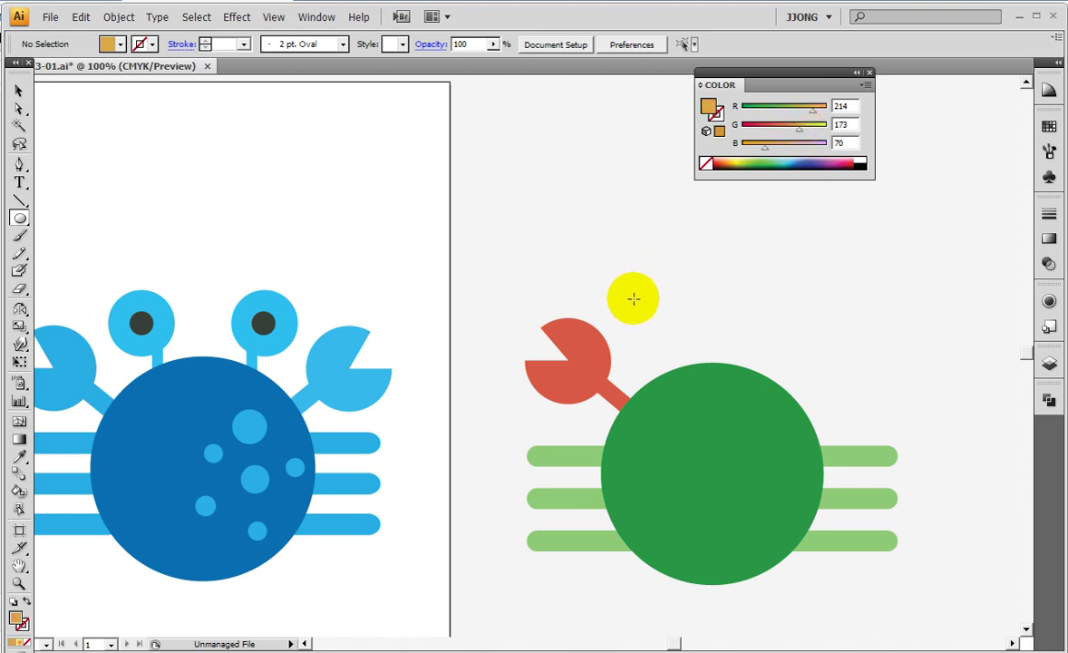
drag(624, 288, 680, 333)
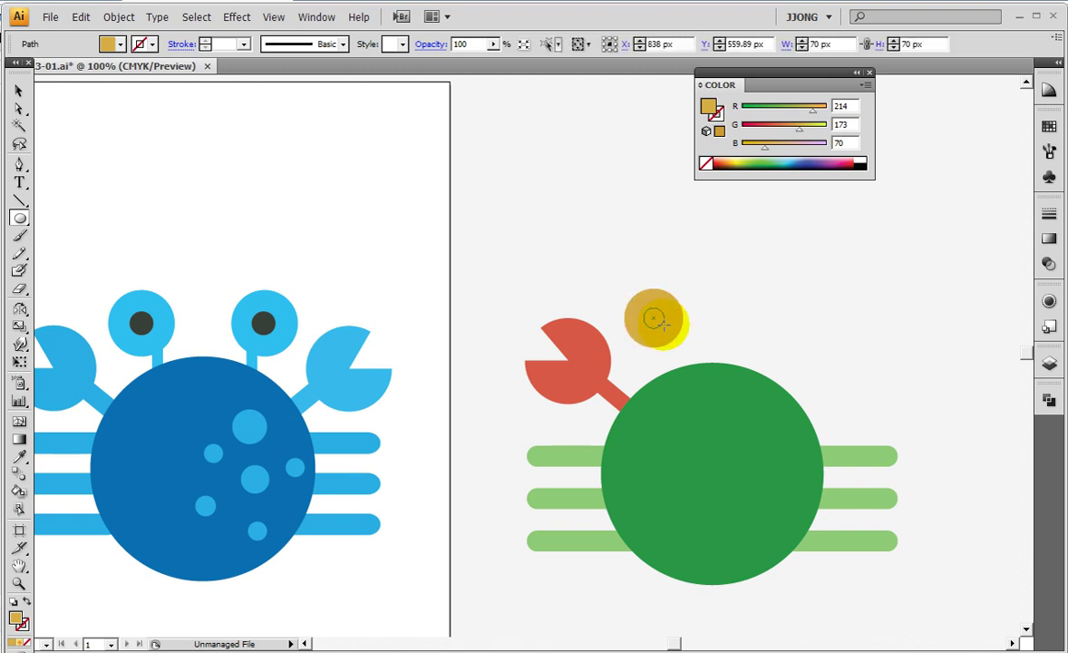
- Fill the small 28 px pupil circle black, discarding a stray outline circle
click(860, 166)
click(25, 210)
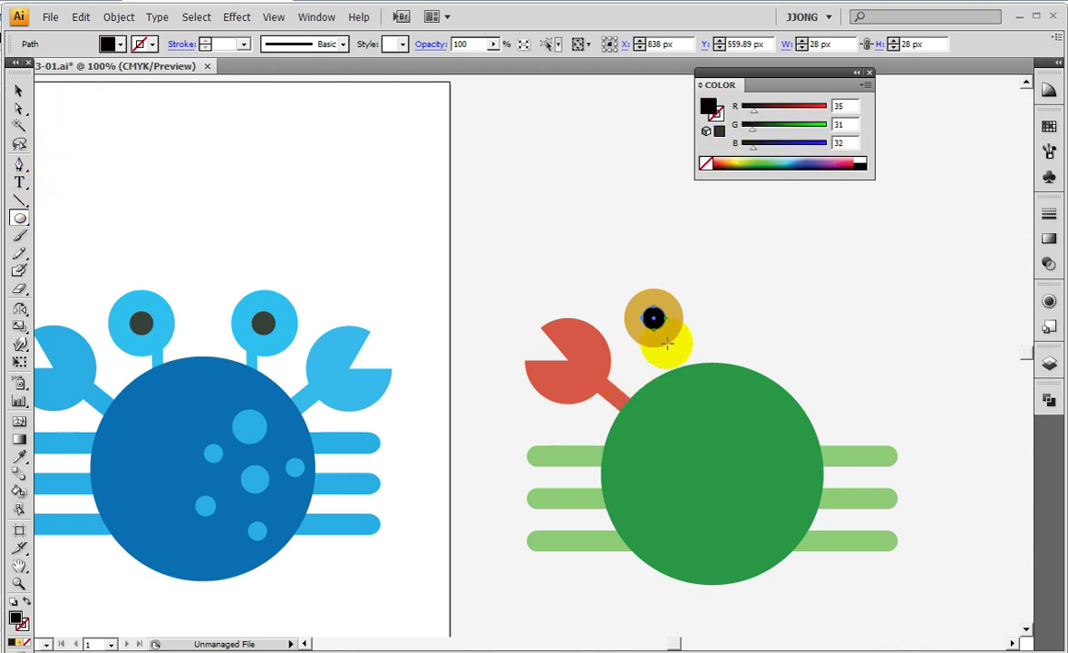
ctrl+click(637, 306)
click(760, 299)
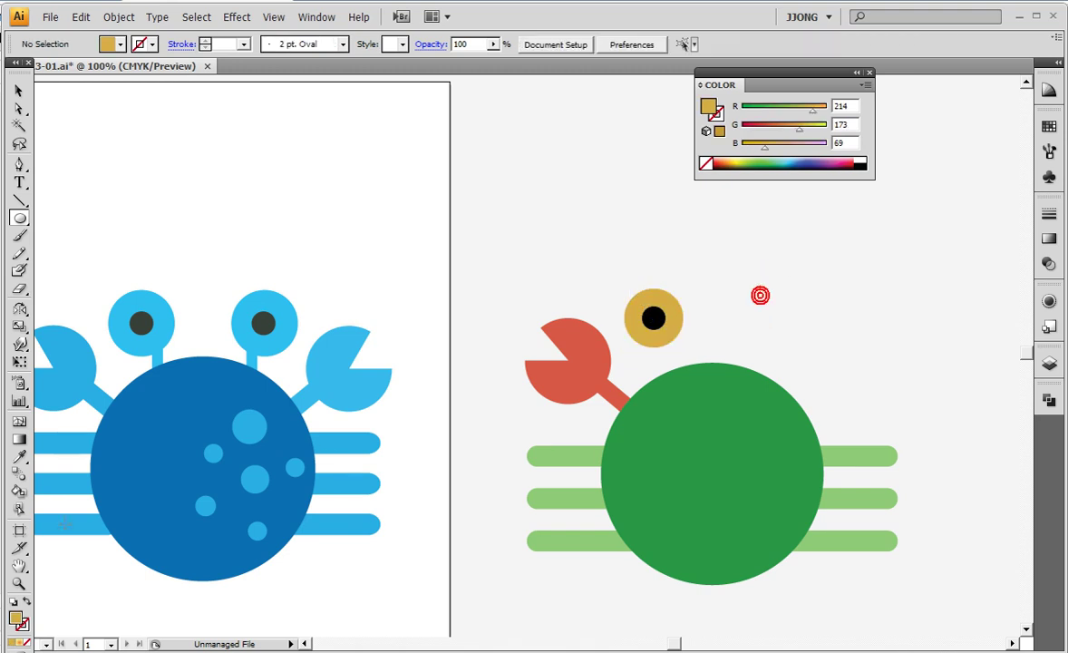
click(28, 602)
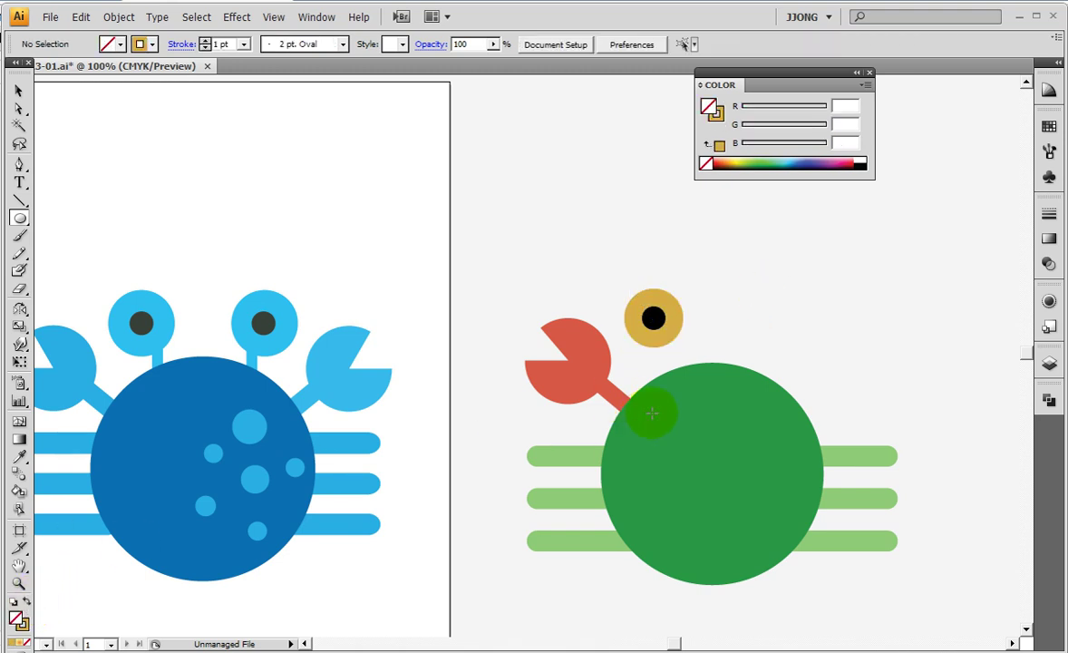
drag(674, 324, 674, 391)
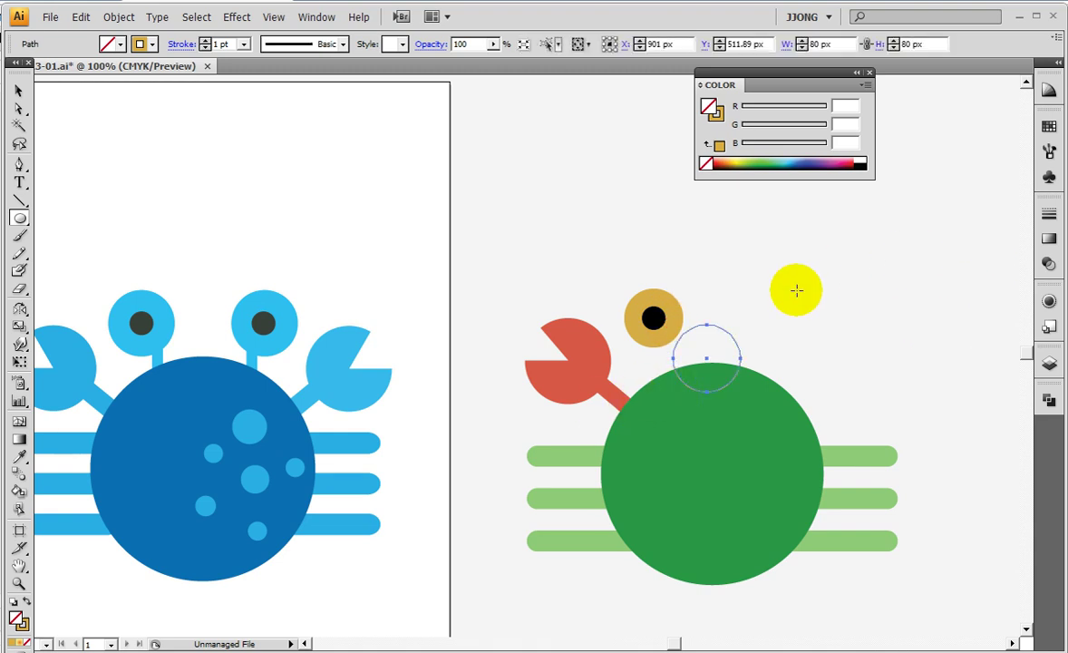
key(ctrl+z)
- Draw a vertical line from the eye down to the body at 10 pt
click(19, 200)
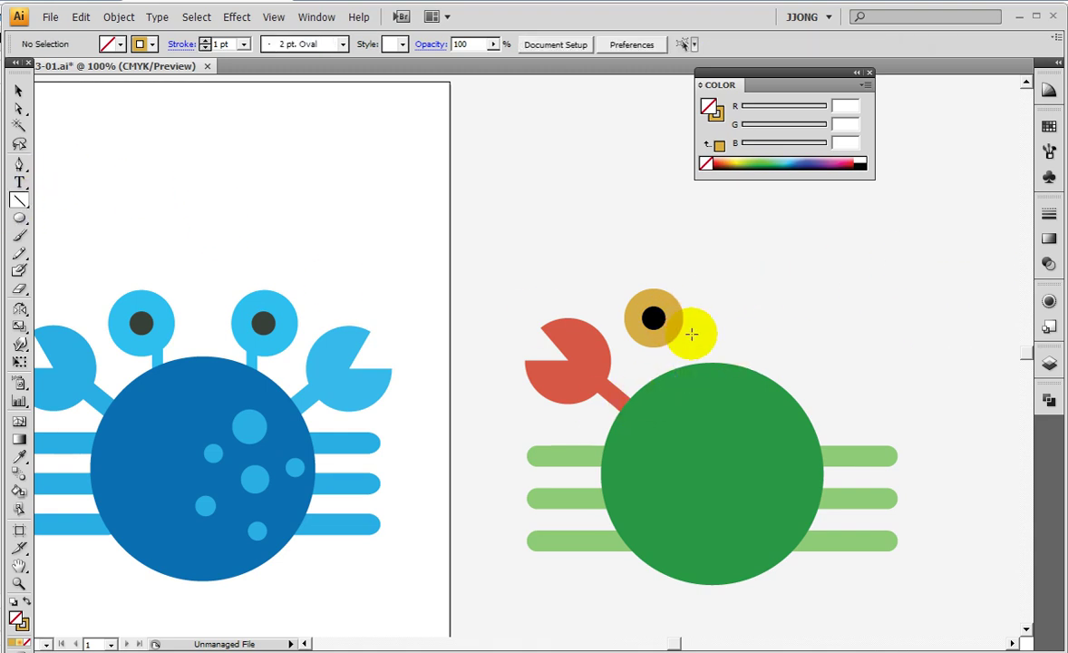
drag(674, 324, 674, 392)
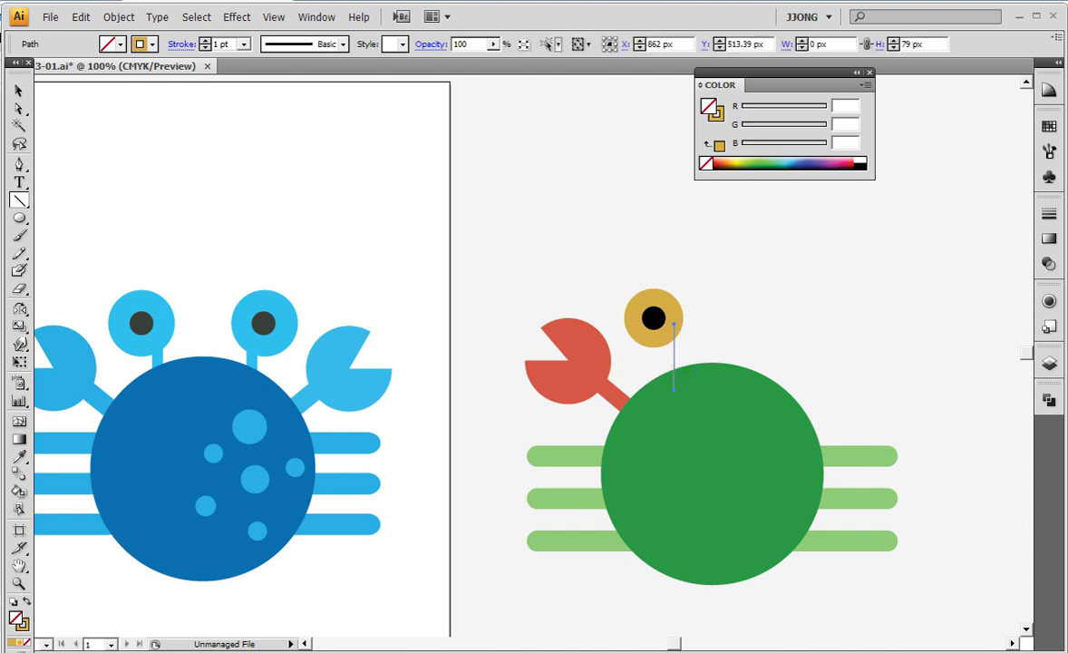
click(1050, 219)
click(966, 228)
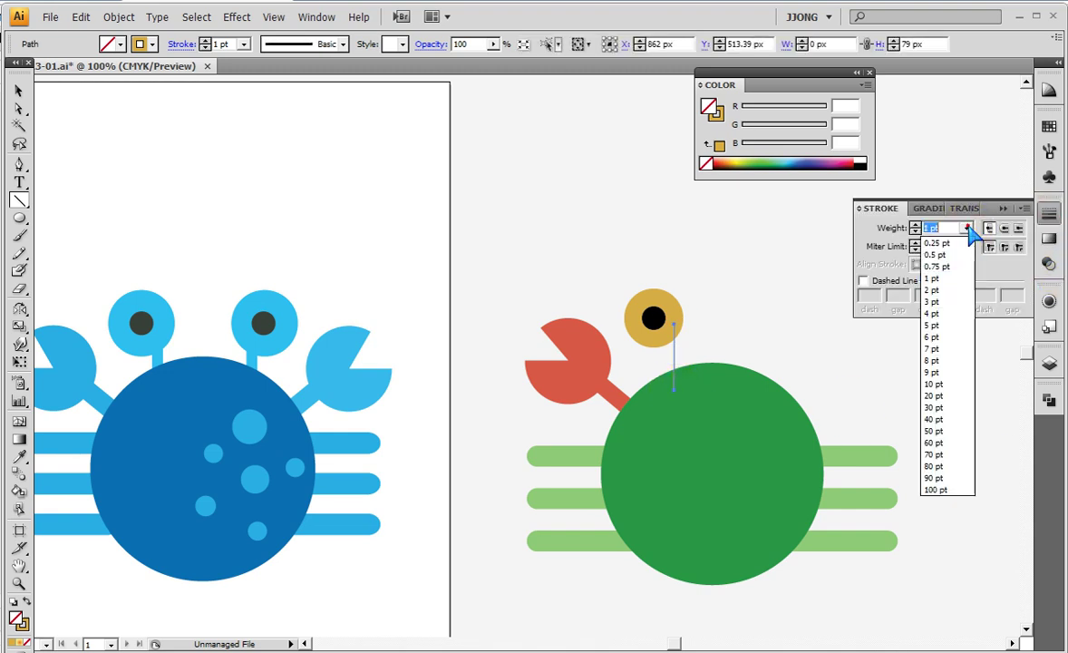
click(933, 384)
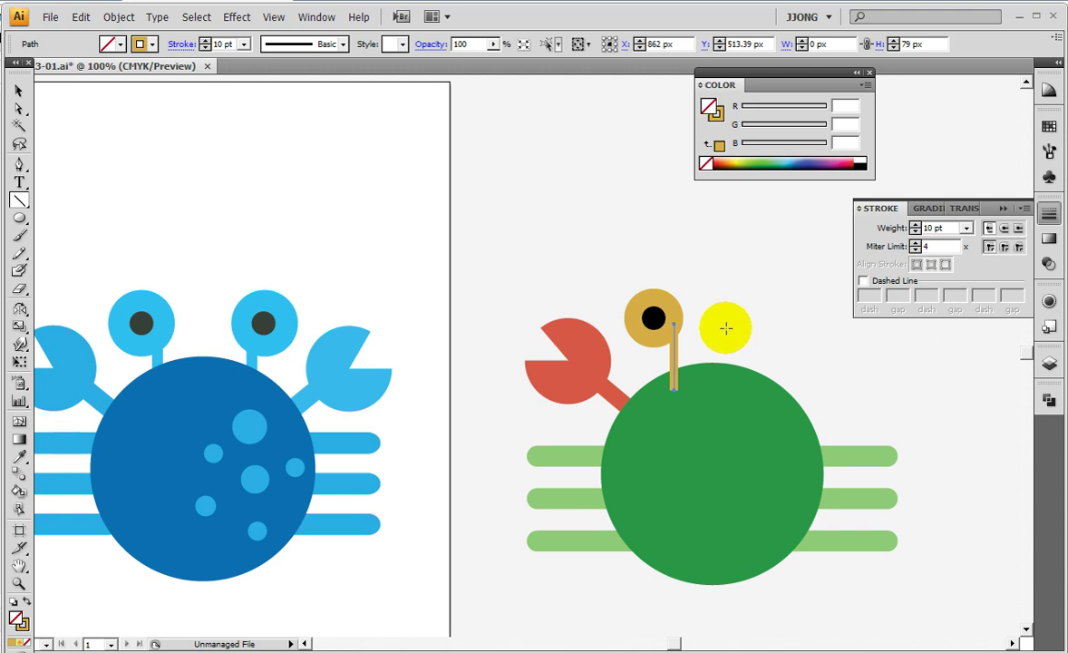
- Set the stalk's stroke weight to 12 pt and nudge it slightly left
double_click(934, 227)
text(15)
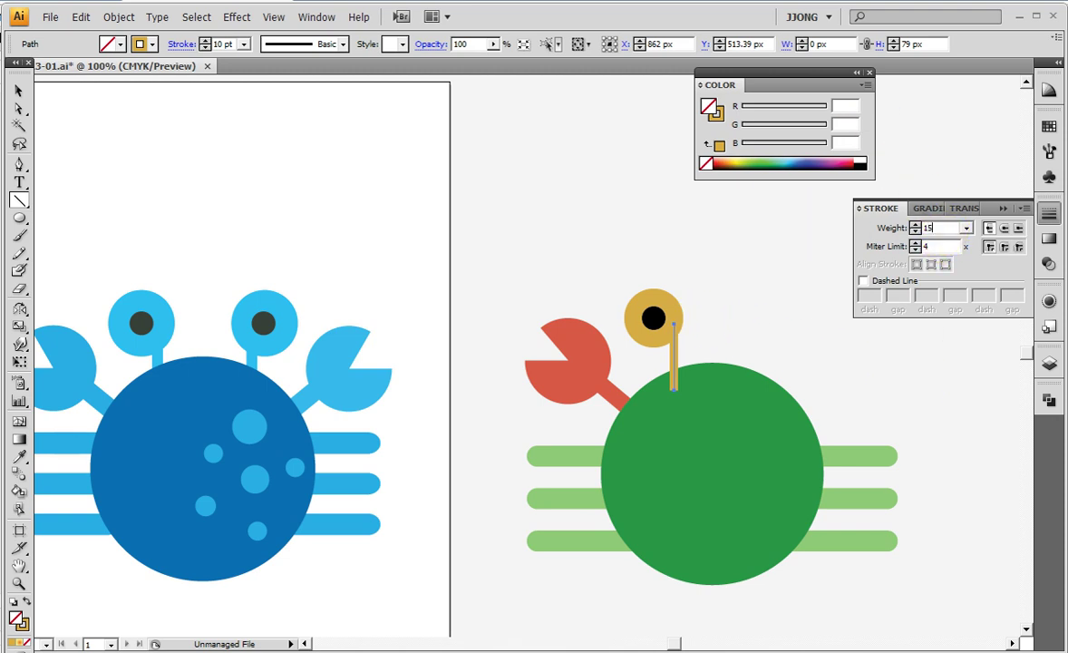
click(18, 91)
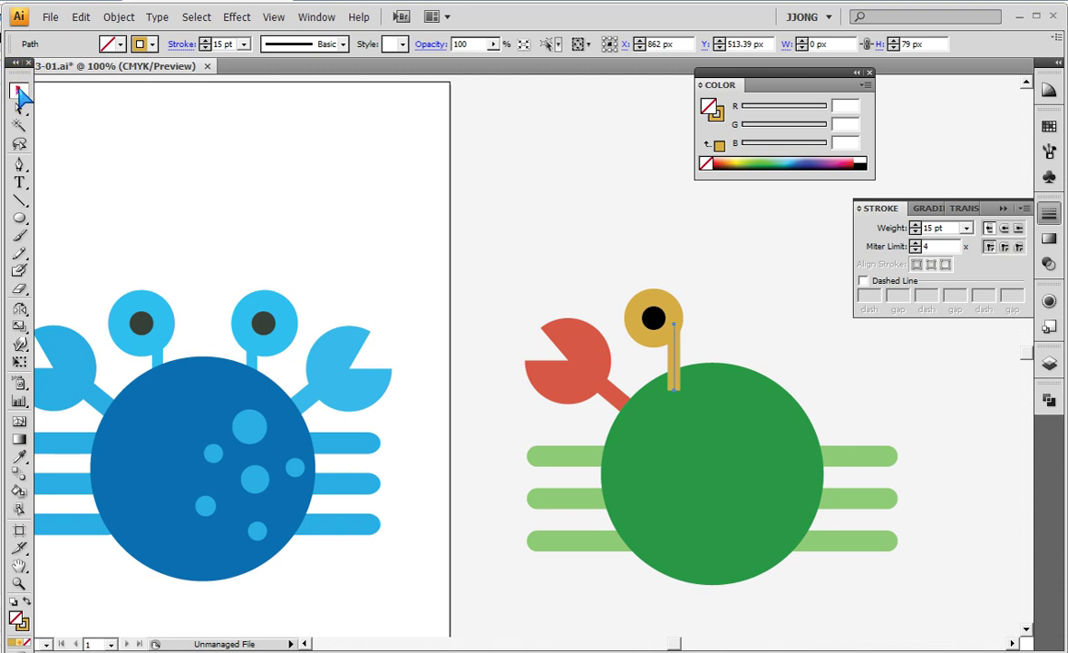
double_click(924, 227)
text(12)
key(Return)
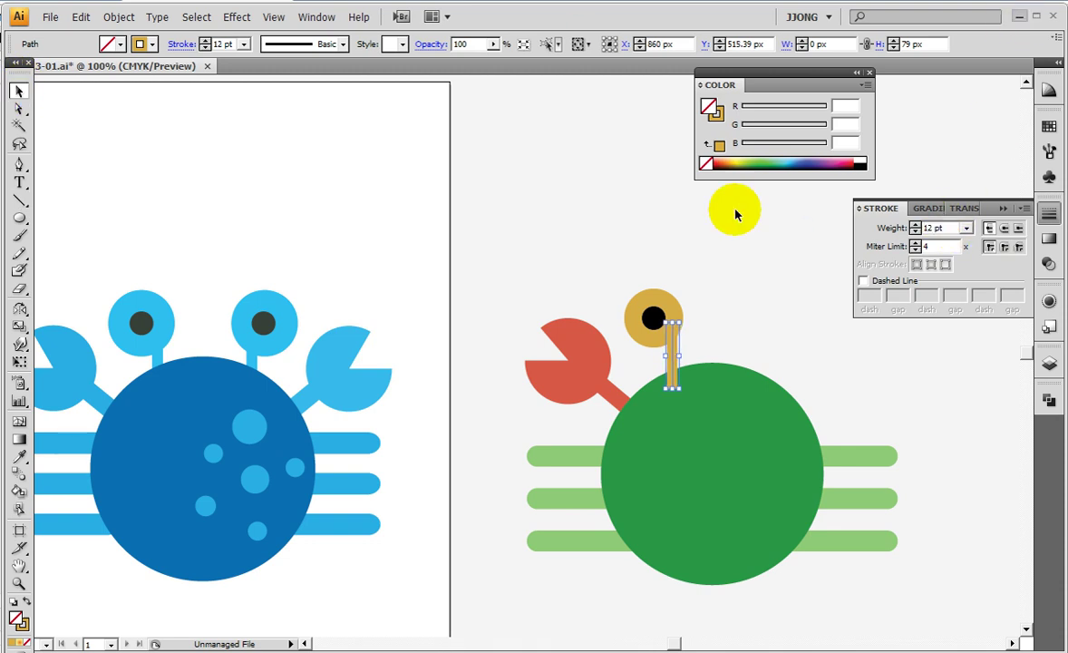
key(Left)
key(Left)
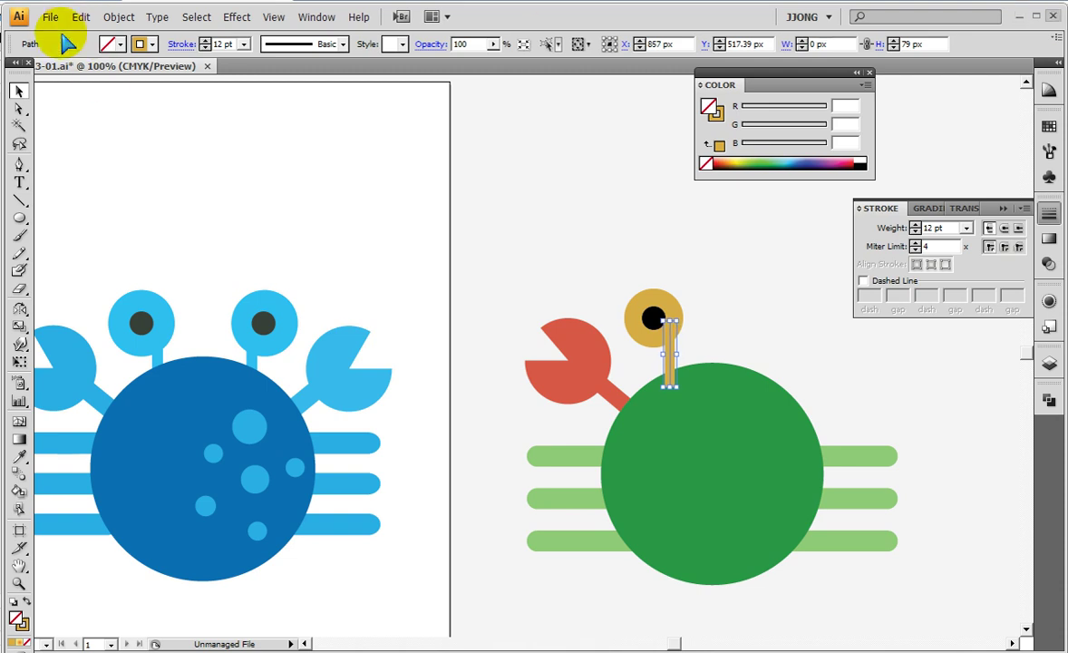
click(18, 88)
click(671, 259)
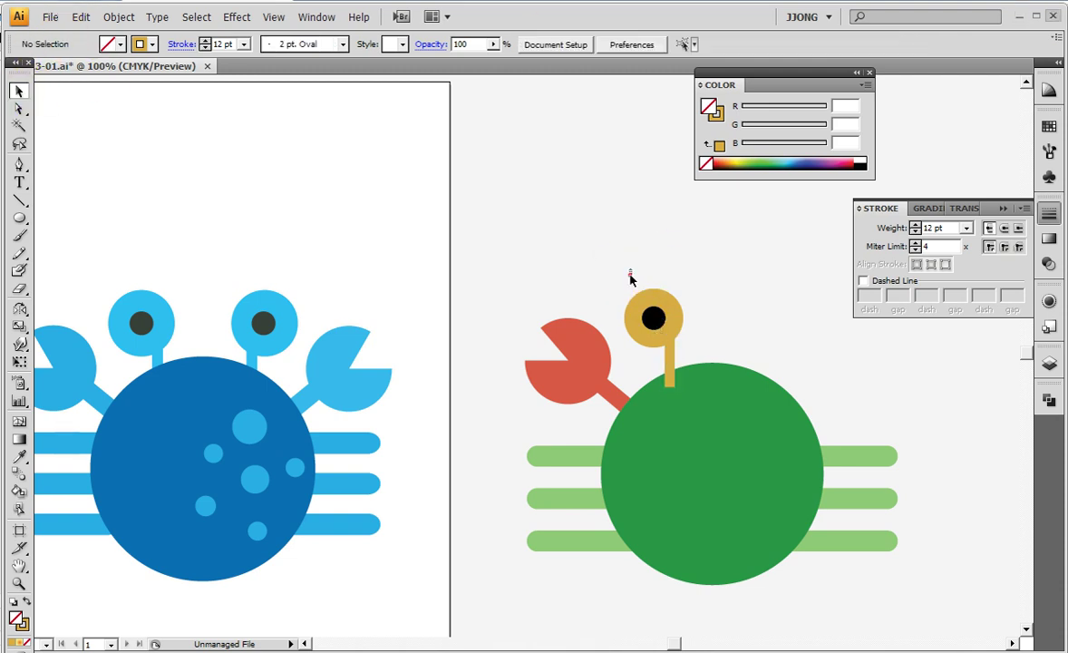
- Select the gold eye with its pupil and rotate them slightly
drag(630, 279, 591, 315)
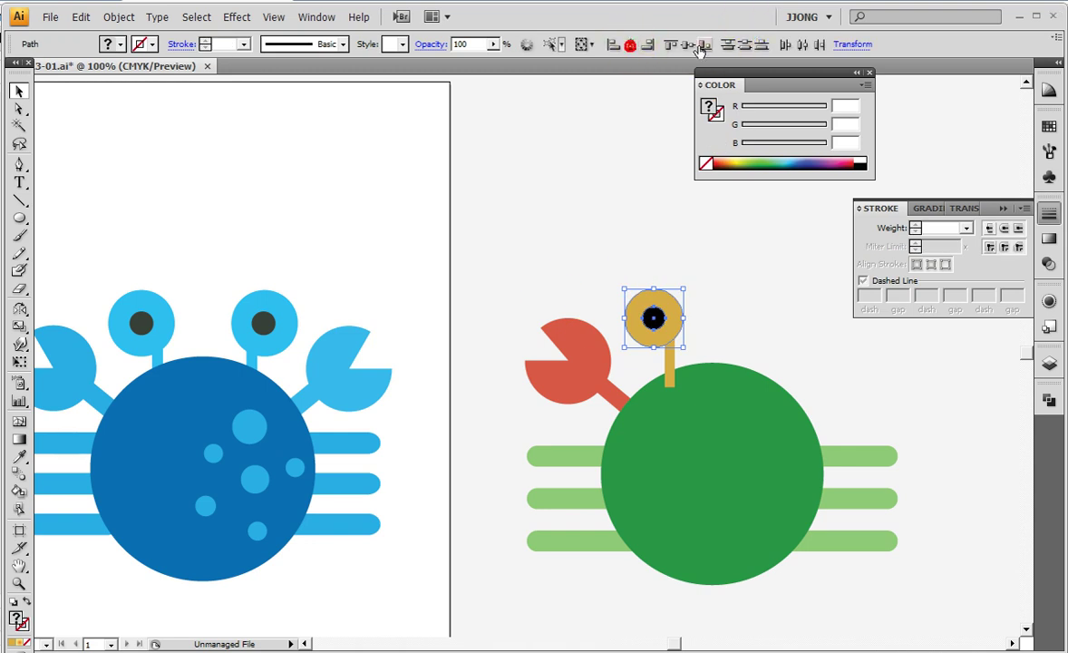
click(689, 303)
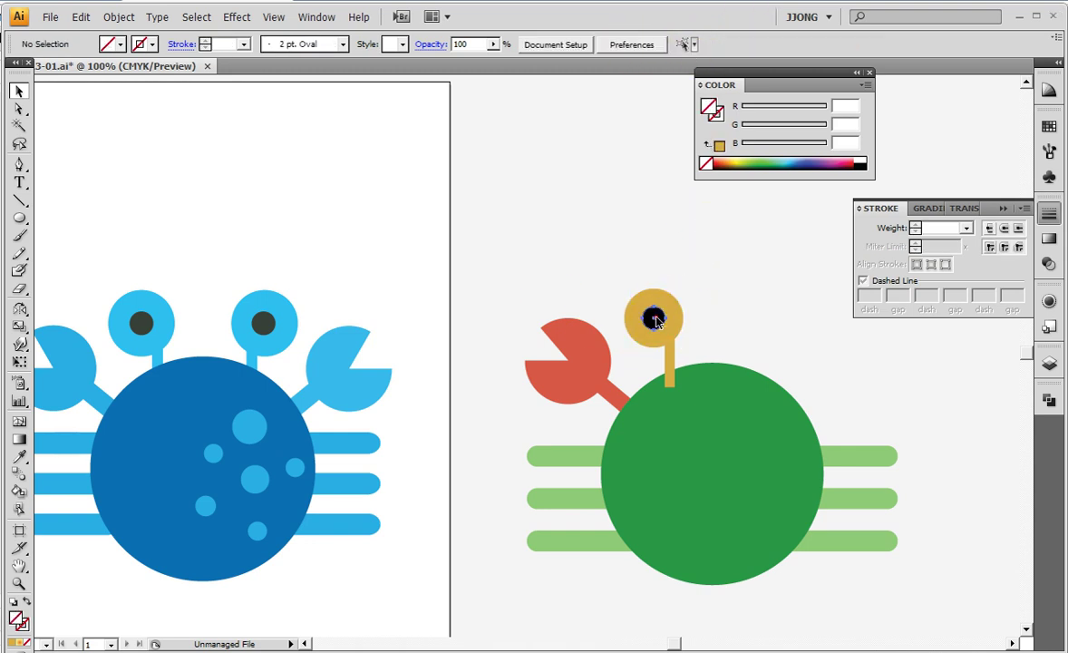
click(655, 322)
click(646, 270)
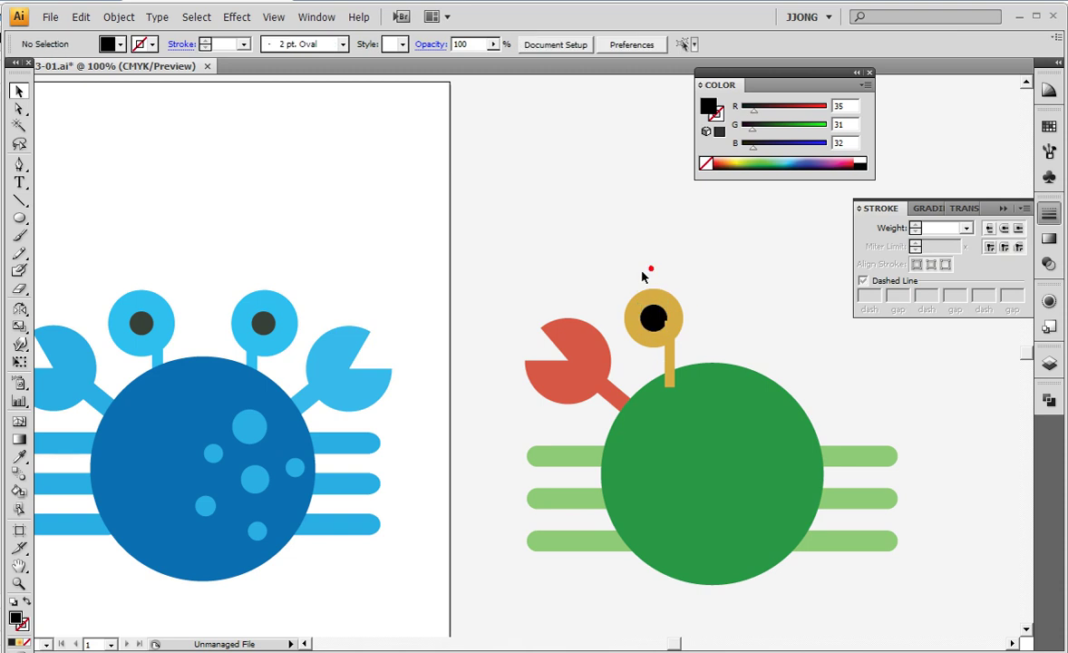
drag(625, 274, 727, 298)
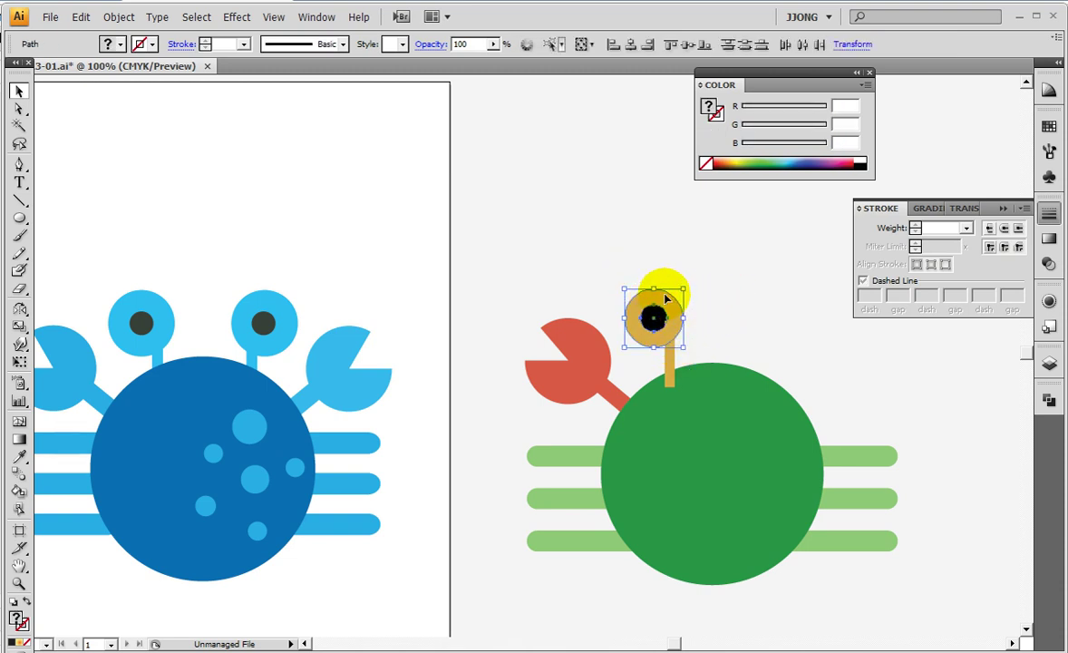
drag(670, 362, 657, 371)
click(658, 373)
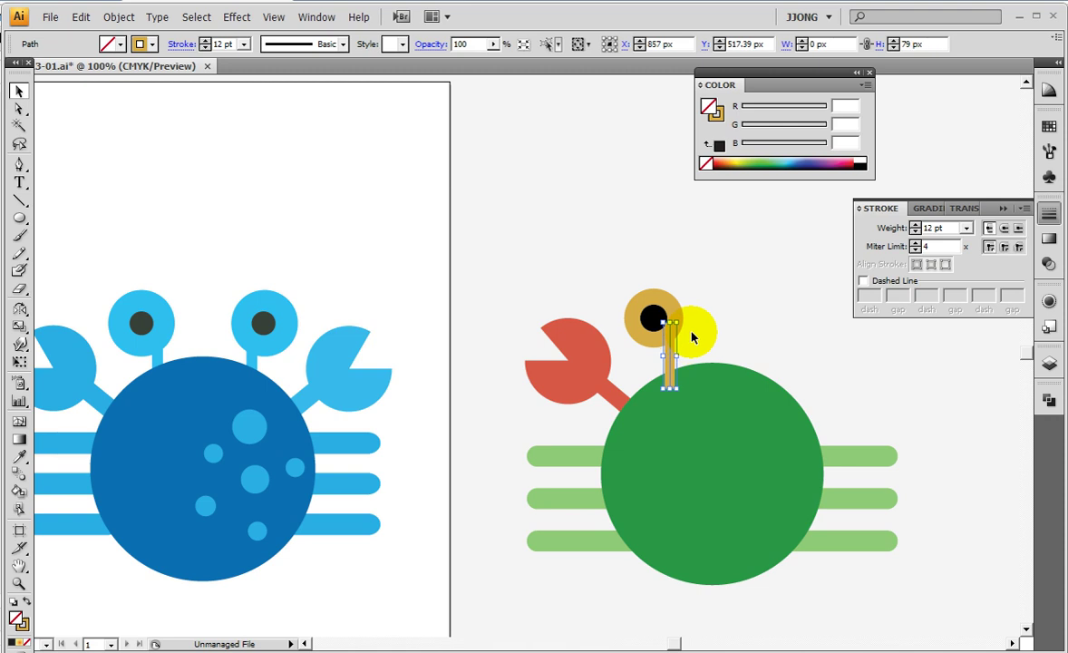
- Move the eye and pupil down onto the stalk's top, nudging left
mouse_move(632, 275)
mouse_down()
mouse_move(657, 317)
mouse_move(696, 332)
mouse_up()
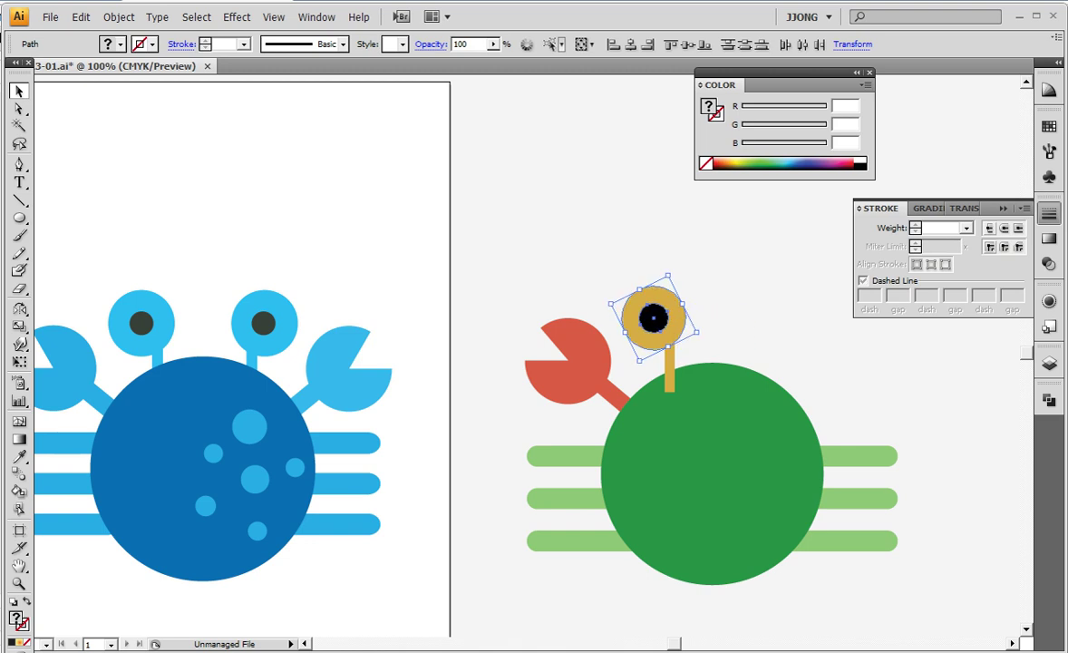
drag(654, 316, 656, 323)
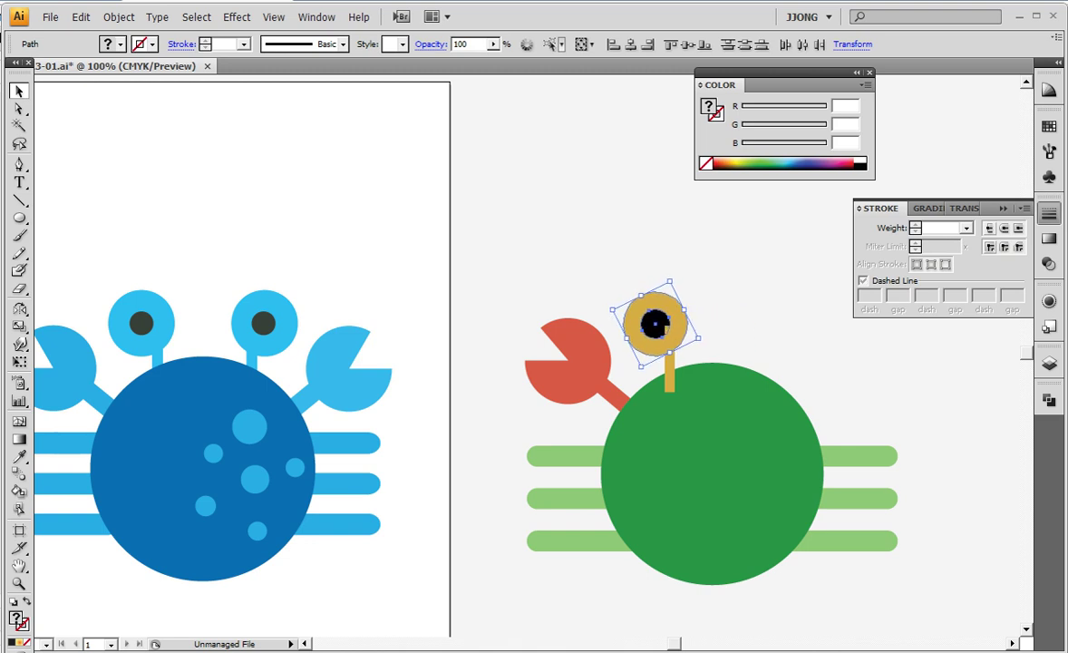
key(Left)
key(Left)
key(Left)
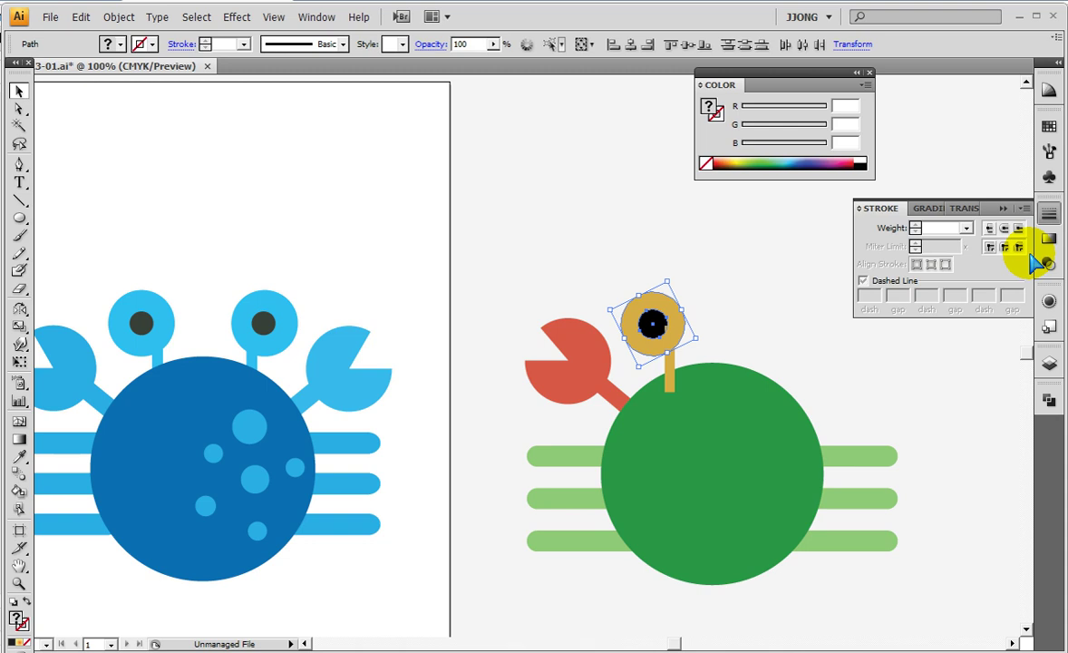
click(804, 292)
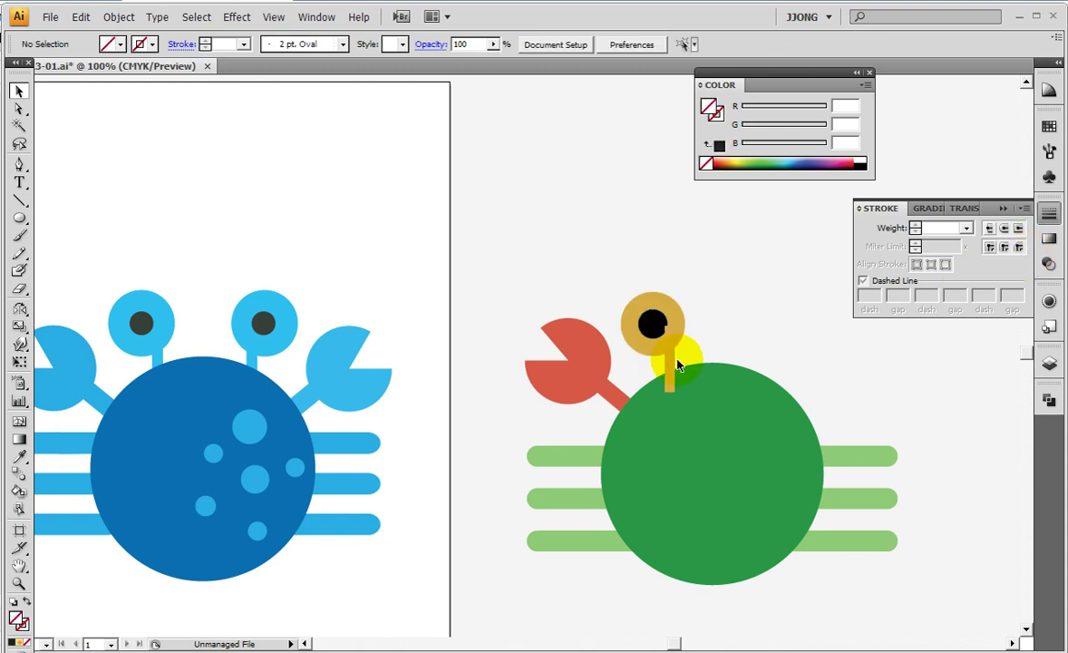
click(669, 338)
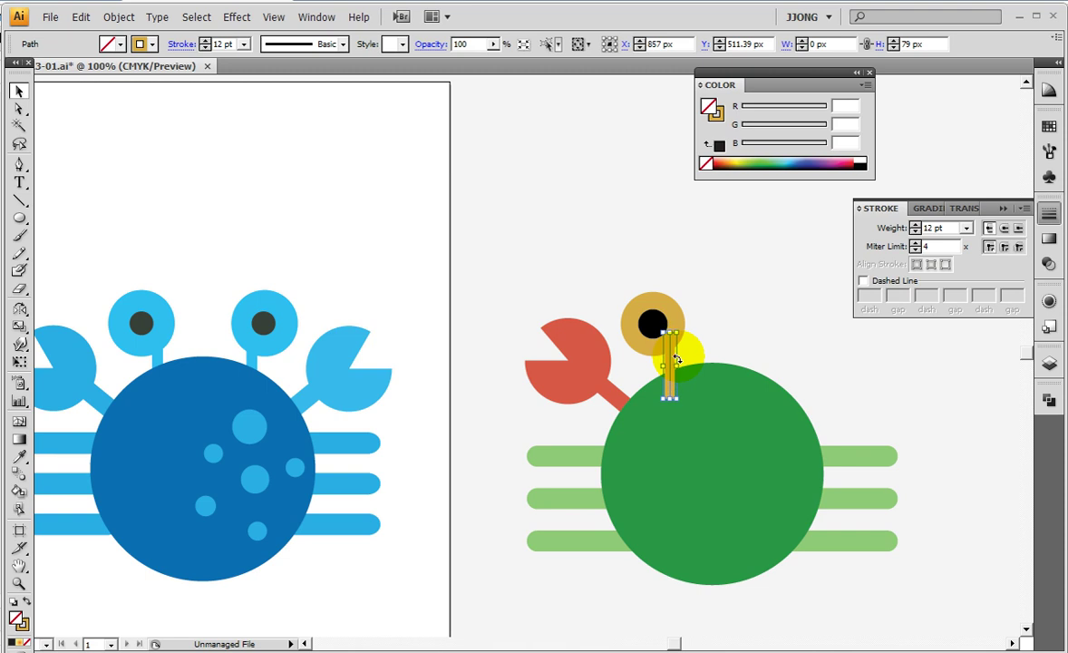
- Send the eye stalk behind the body and extend the claw arm into it
right_click(669, 361)
mouse_move(703, 534)
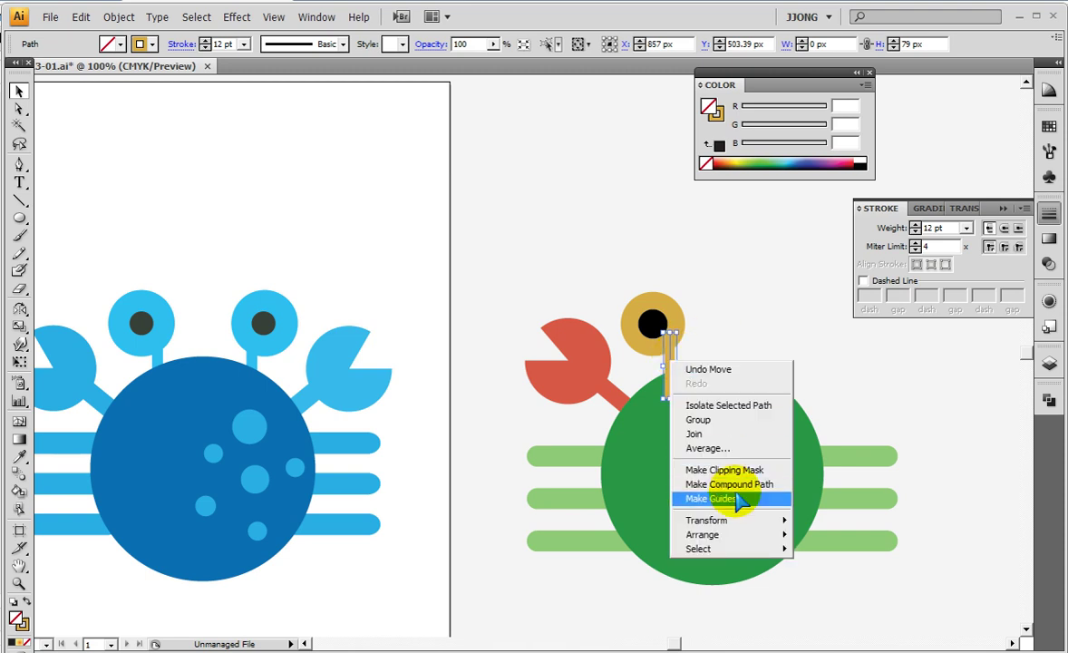
click(829, 576)
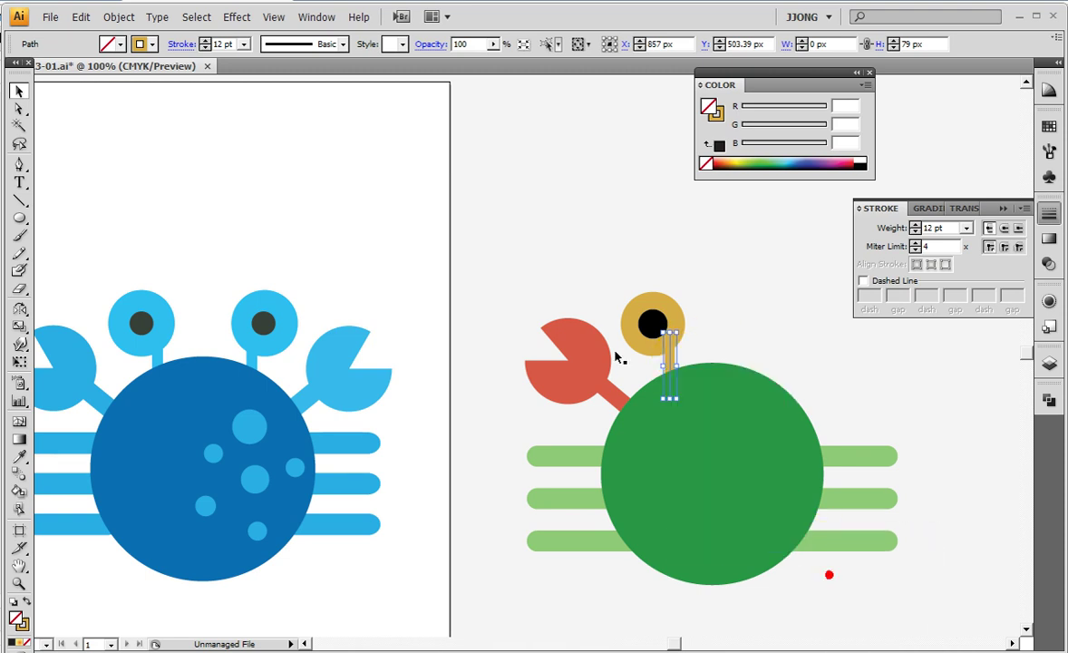
drag(513, 297, 679, 357)
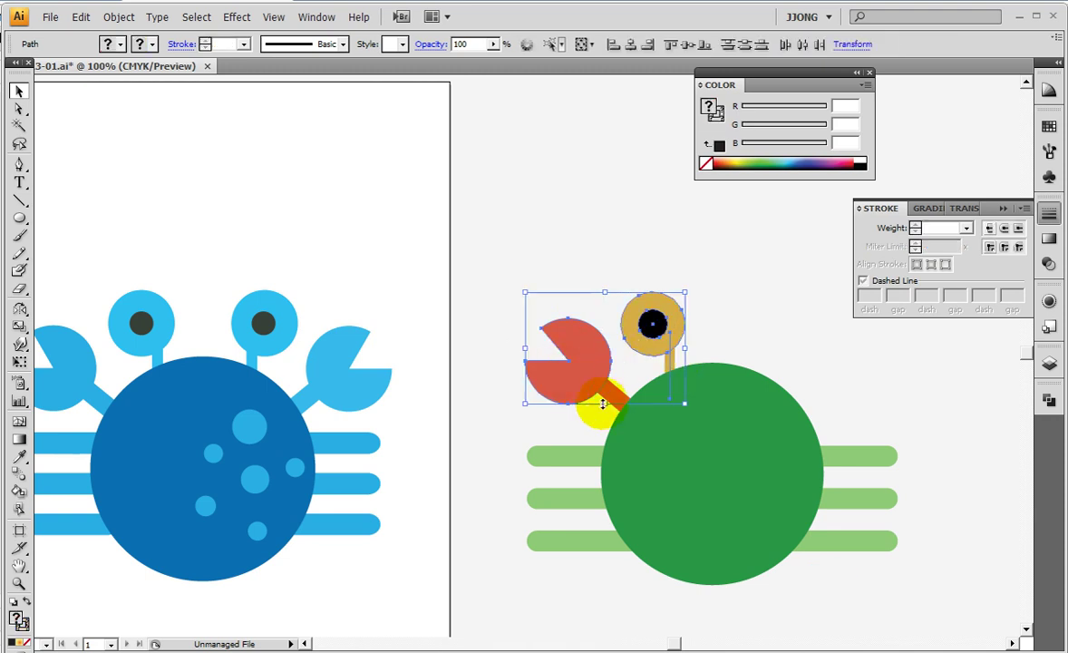
drag(615, 396, 639, 417)
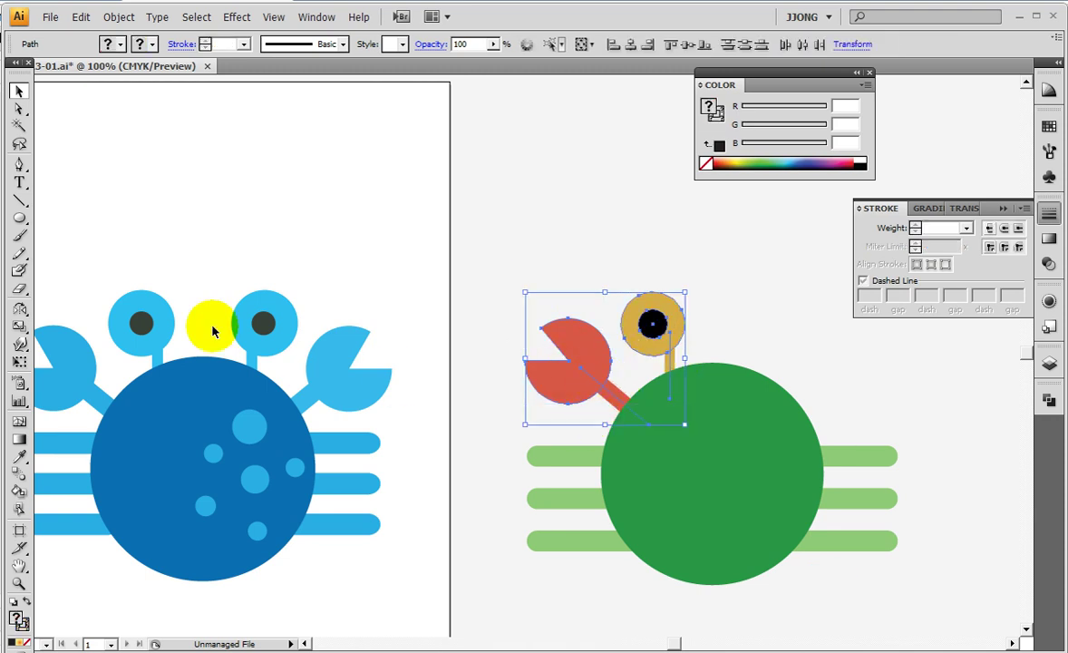
- Mirror a copy of the claw, arm, eye and stalk about the body's centre, arm behind
click(20, 310)
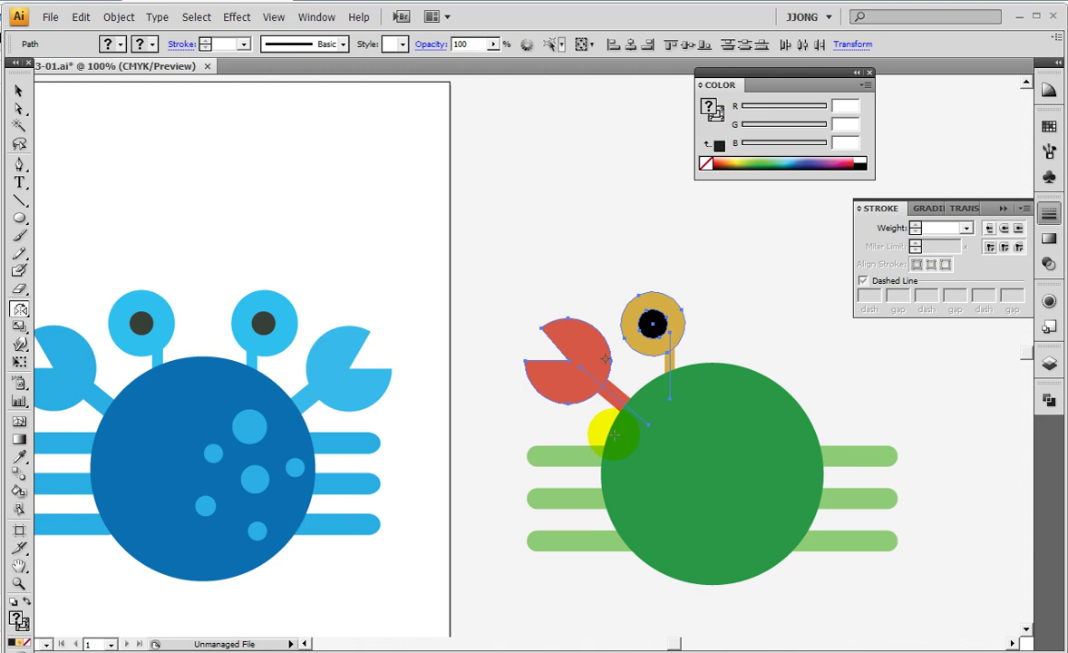
key(ctrl+y)
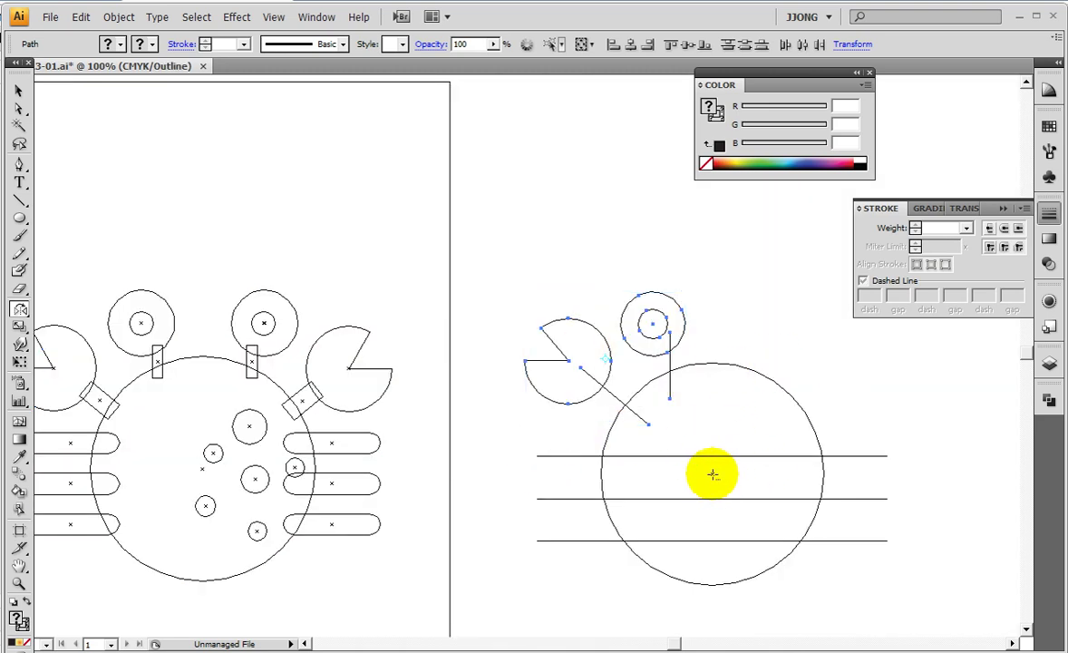
alt+click(713, 474)
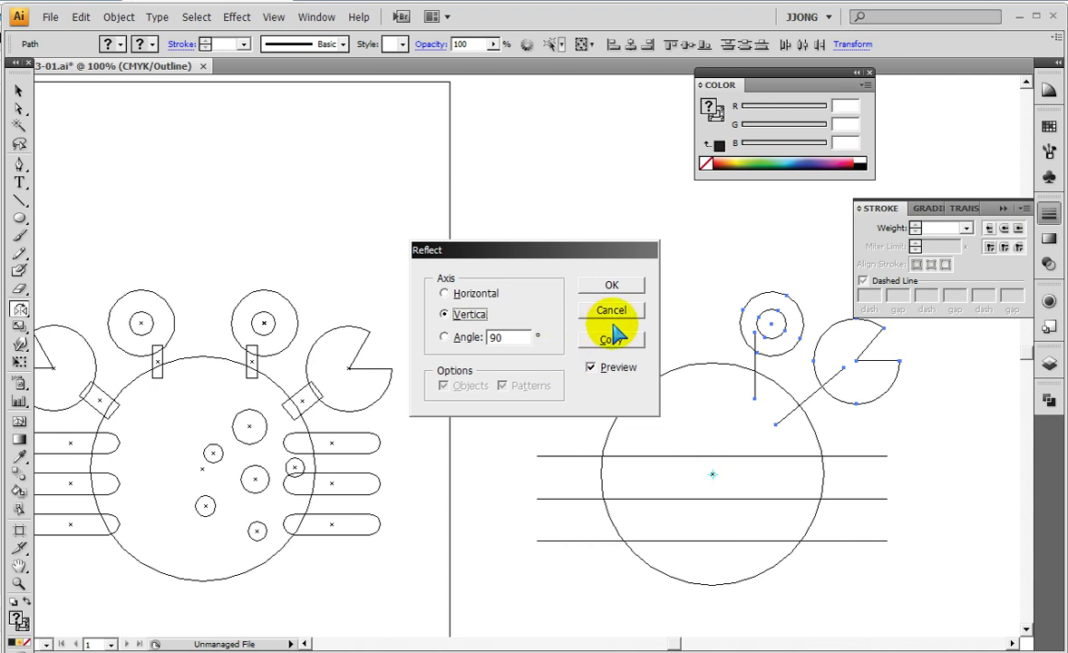
click(612, 337)
key(ctrl+y)
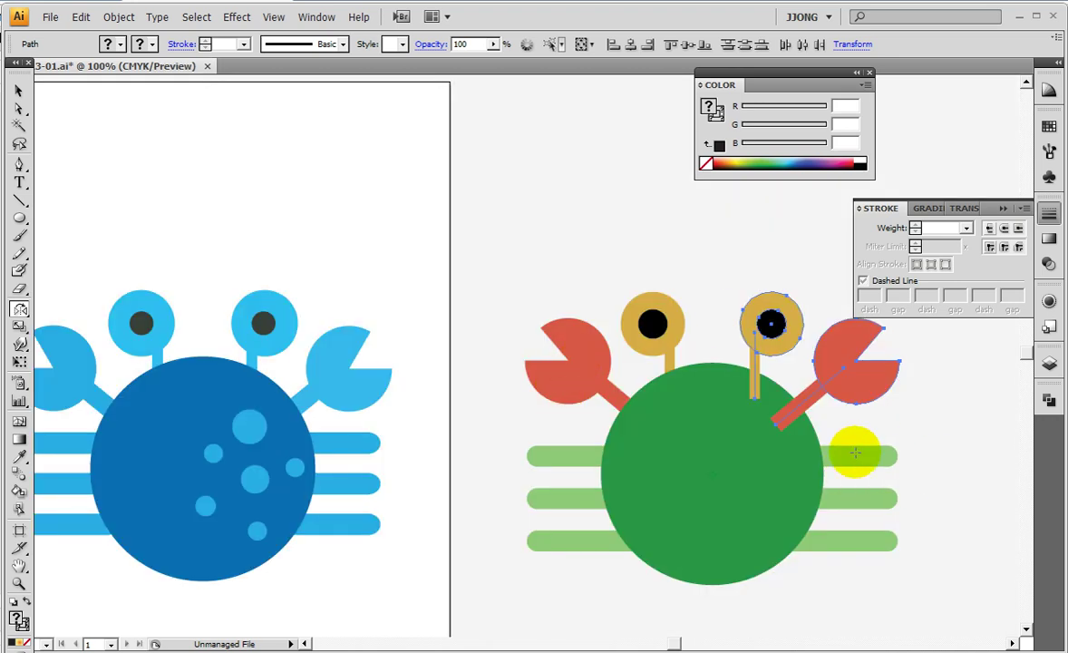
right_click(811, 403)
mouse_move(843, 560)
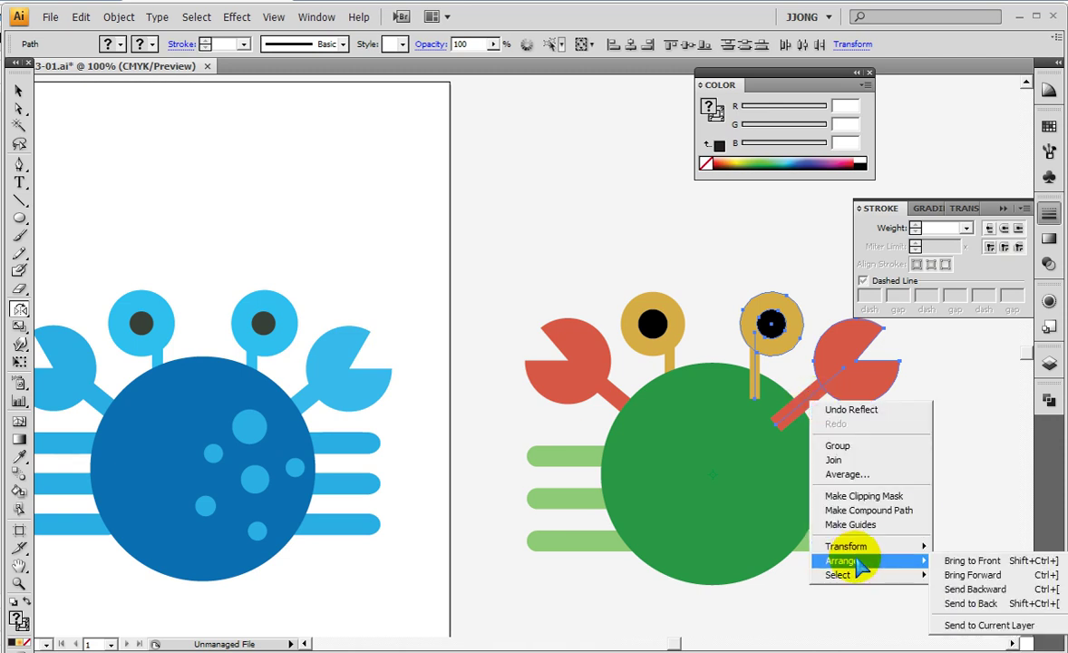
click(974, 603)
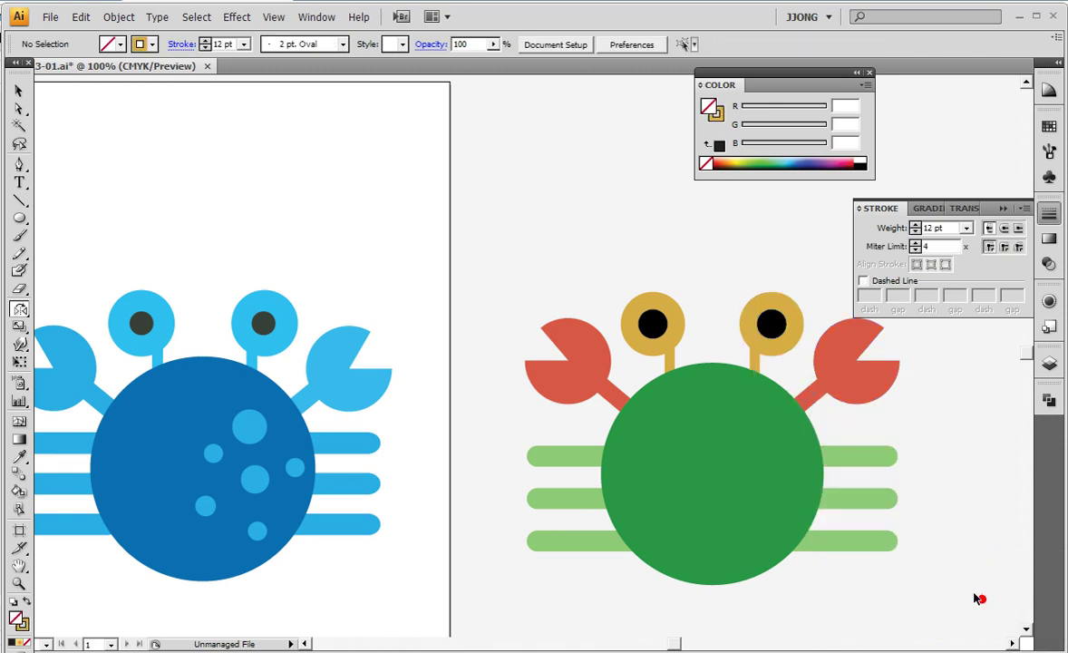
- Reframe the crabs and set the Ellipse tool's fill to light yellow-green R150 G255 B69
drag(1010, 497, 987, 444)
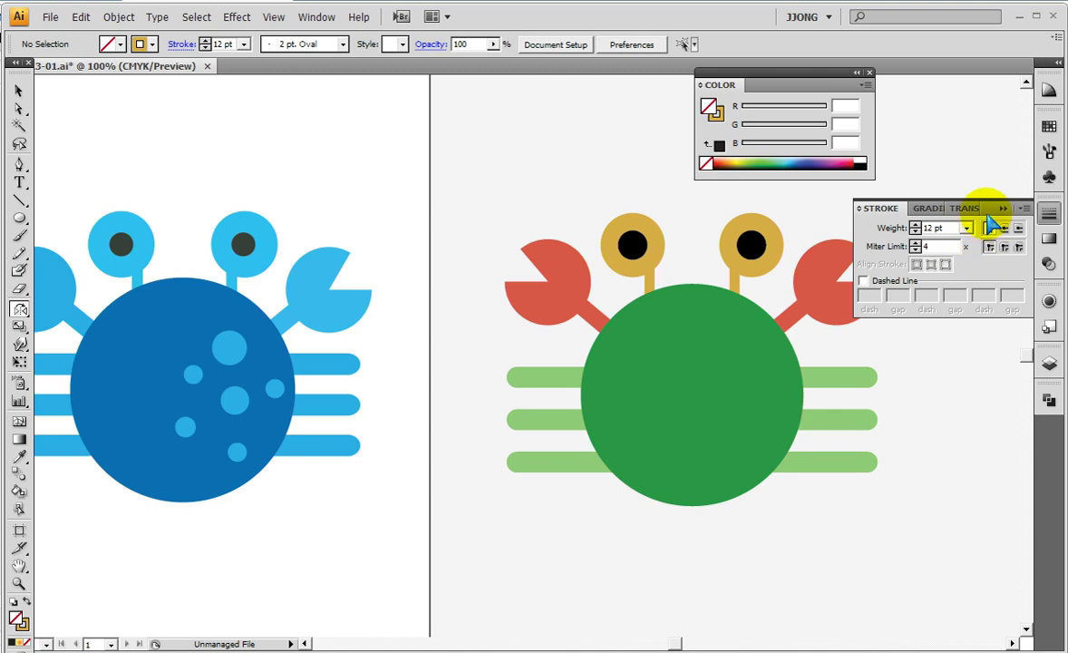
click(1001, 203)
drag(759, 361, 849, 350)
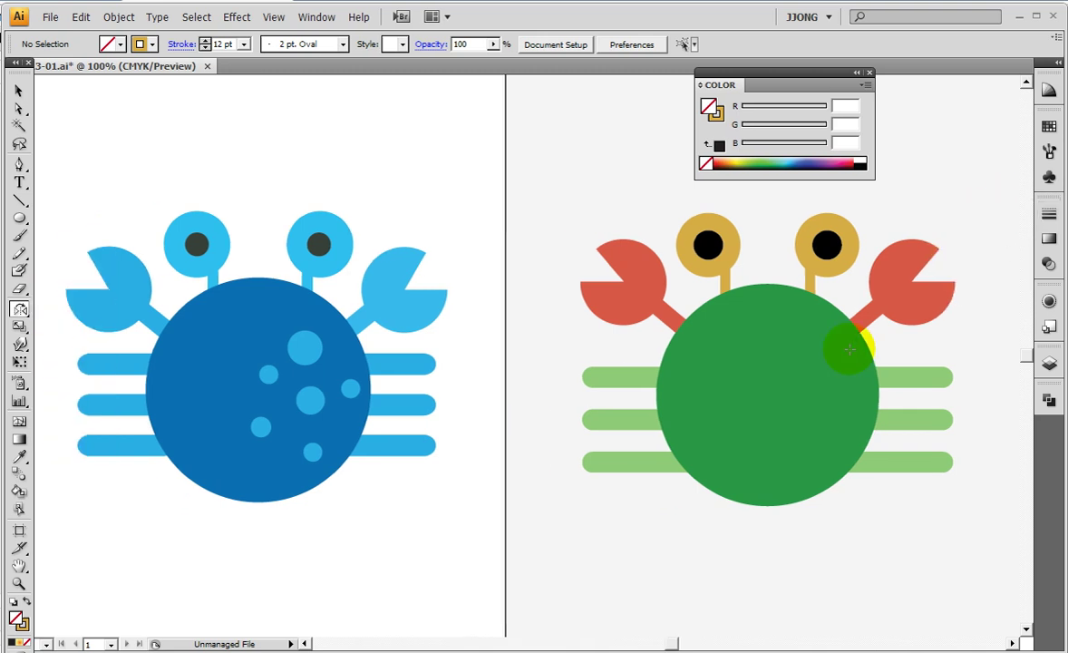
click(20, 218)
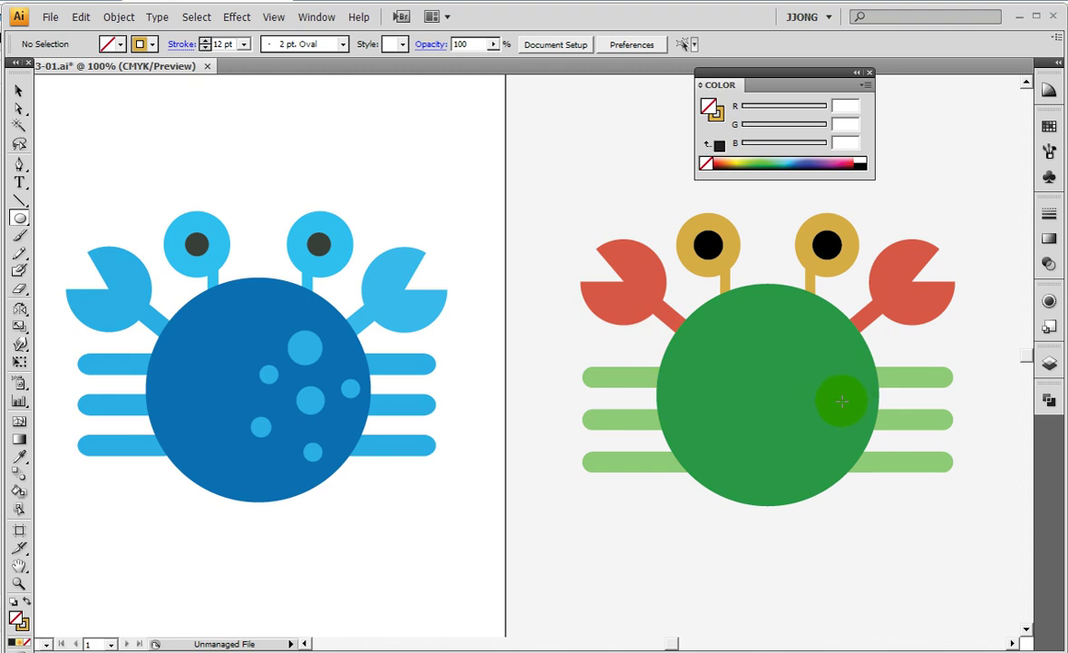
click(27, 600)
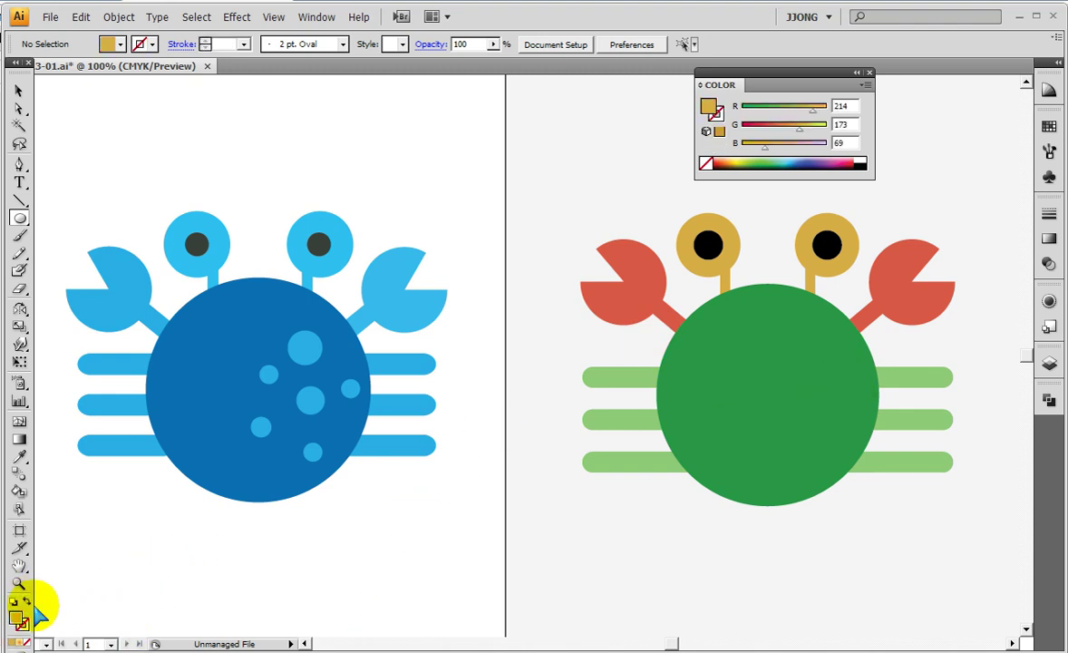
click(777, 105)
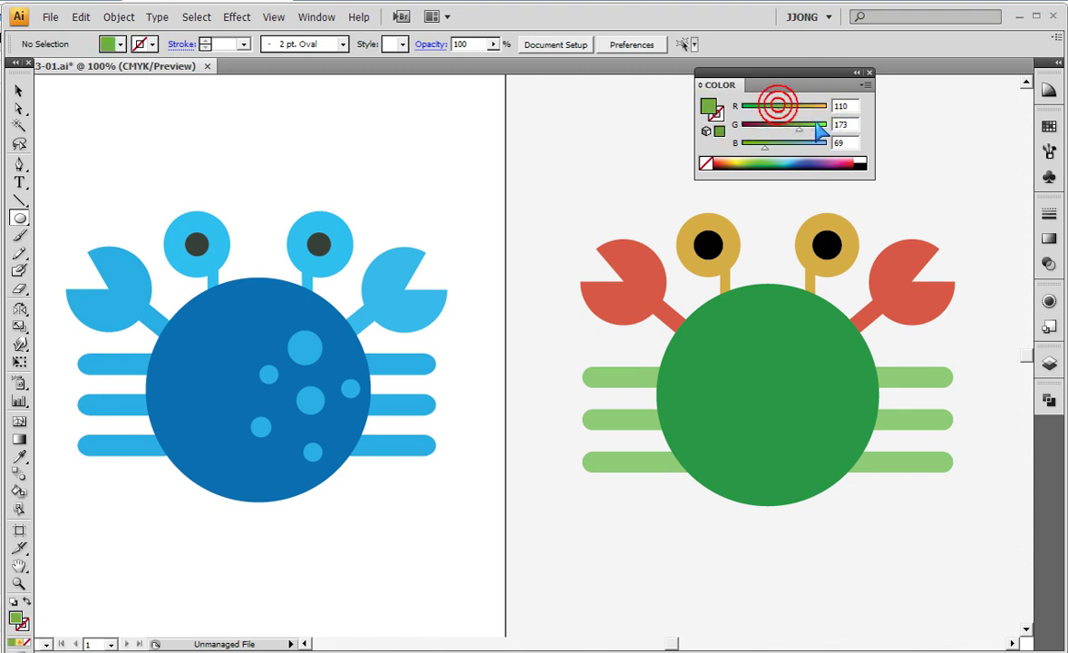
click(823, 125)
click(791, 106)
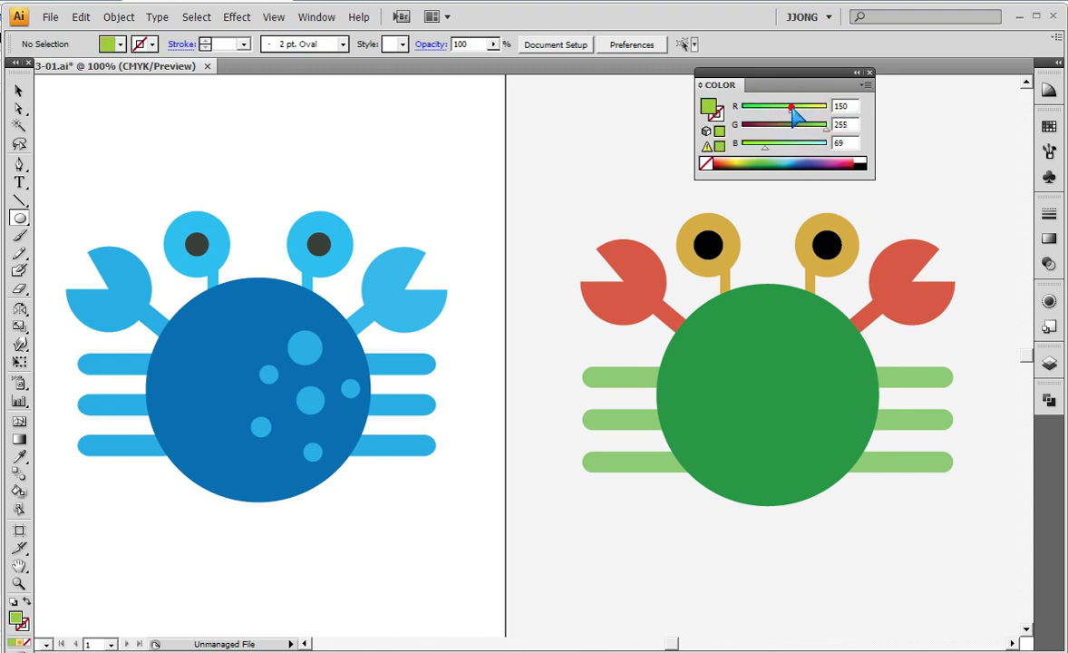
- Draw small light-green circular spots of varying sizes on the crab's green body
click(820, 397)
drag(793, 354, 819, 386)
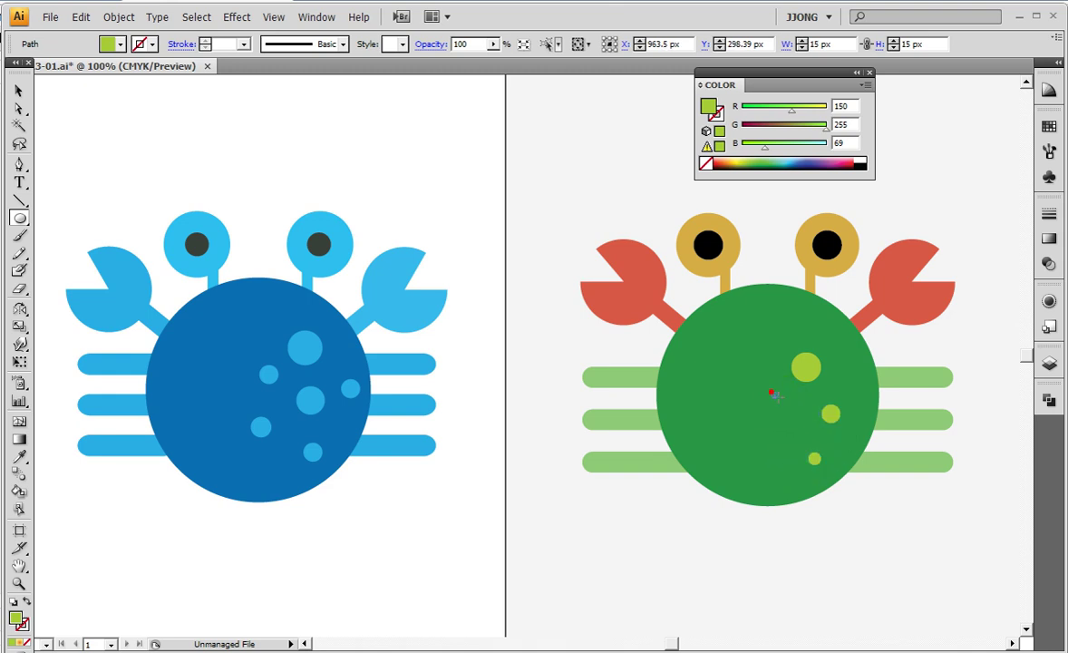
drag(785, 430, 791, 436)
ctrl+click(802, 503)
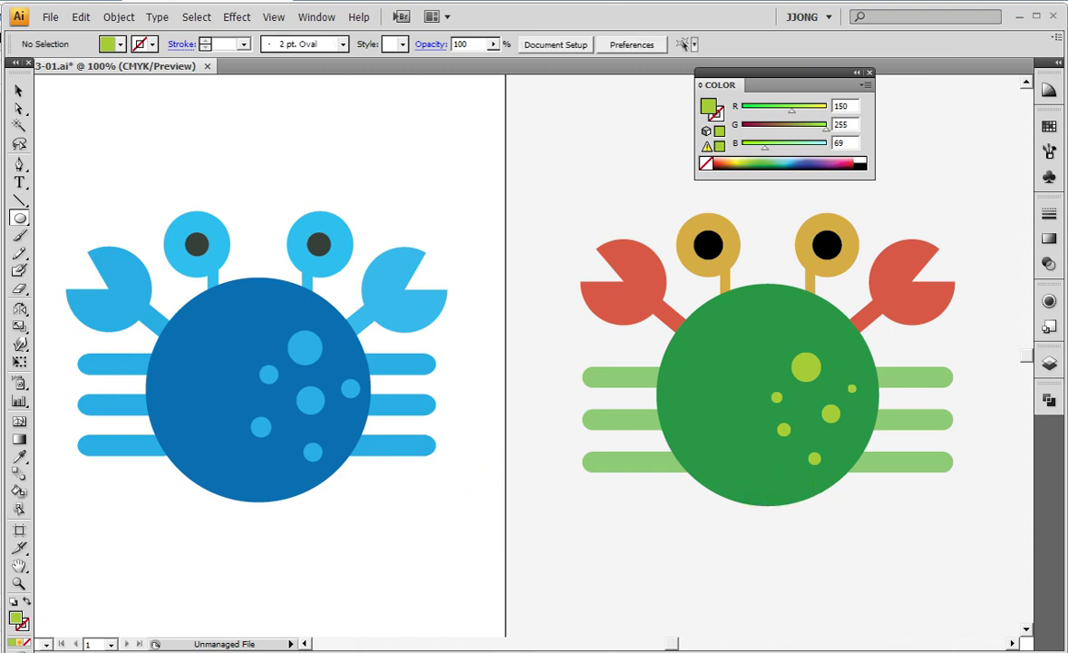
key(ctrl+y)
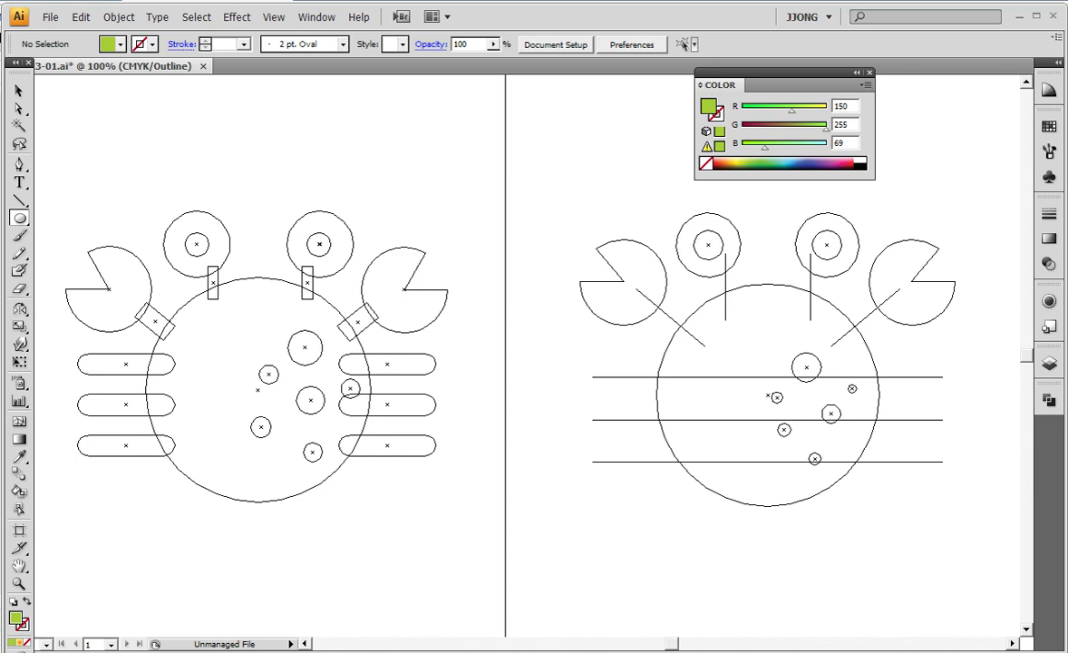
key(ctrl+y)
key(ctrl+y)
key(ctrl+y)
key(ctrl+y)
key(ctrl+y)
key(ctrl+y)
key(ctrl+y)
key(ctrl+y)
key(ctrl+y)
key(ctrl+y)
key(ctrl+y)
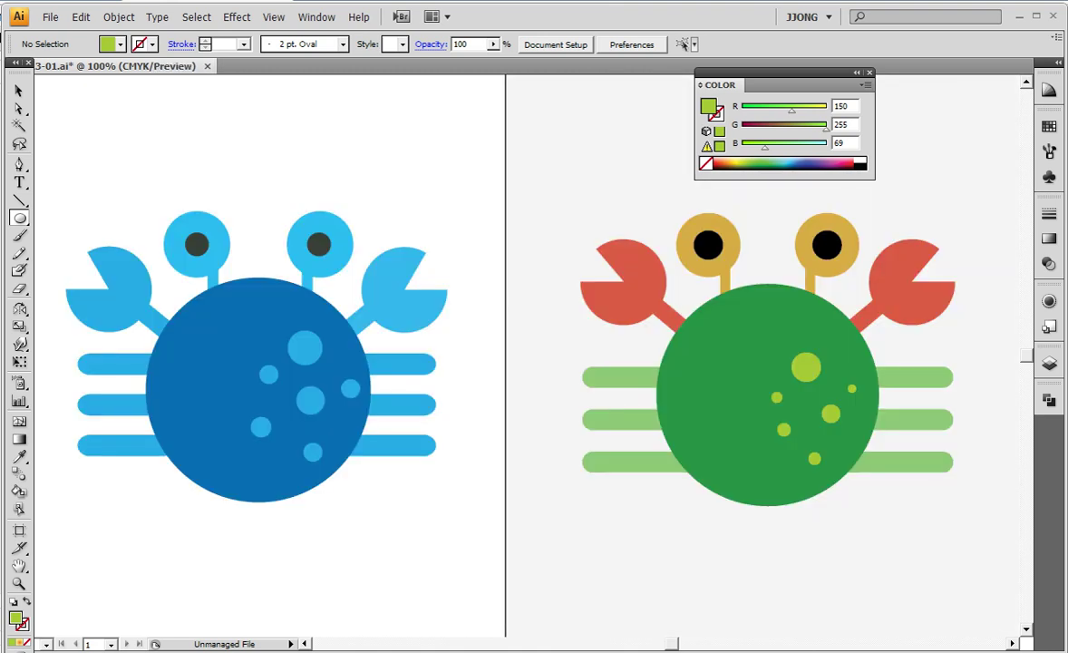
key(ctrl+y)
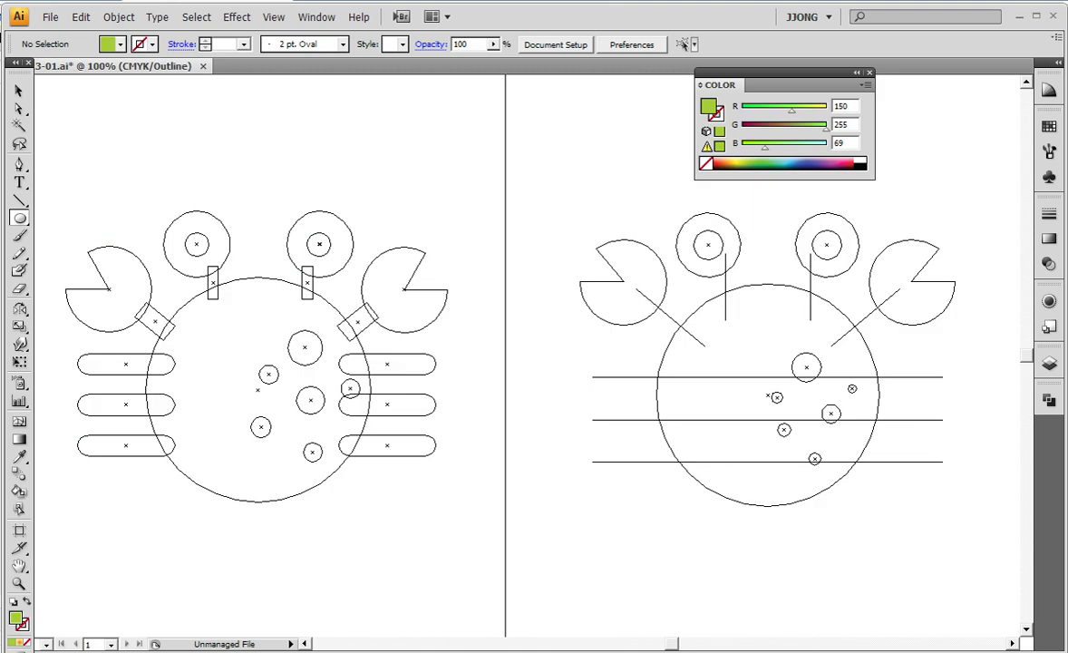
key(ctrl+y)
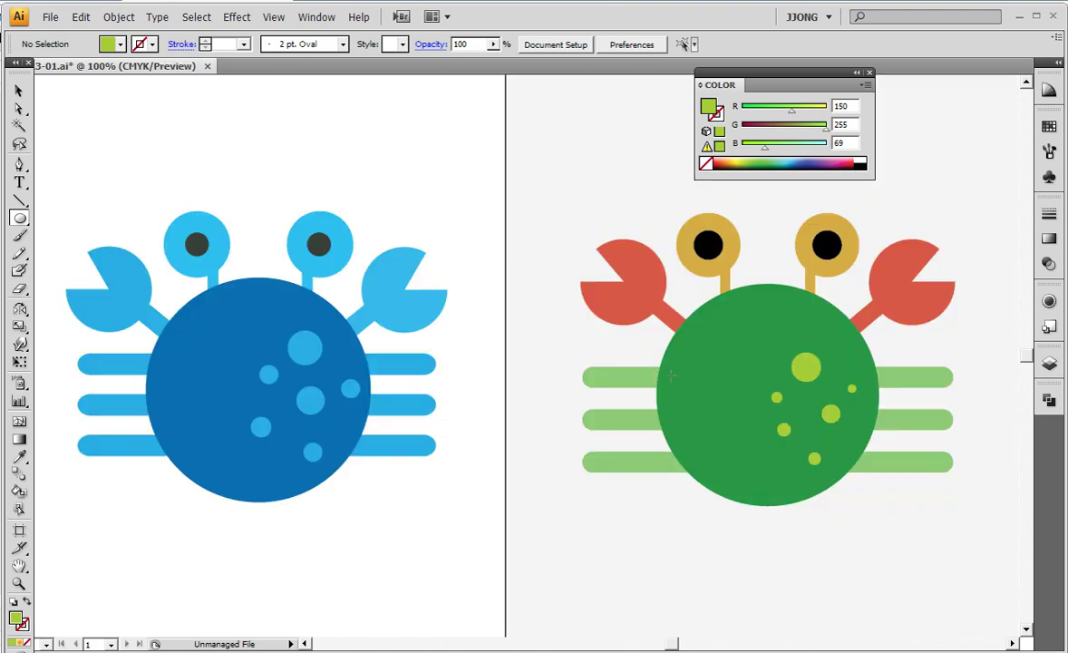